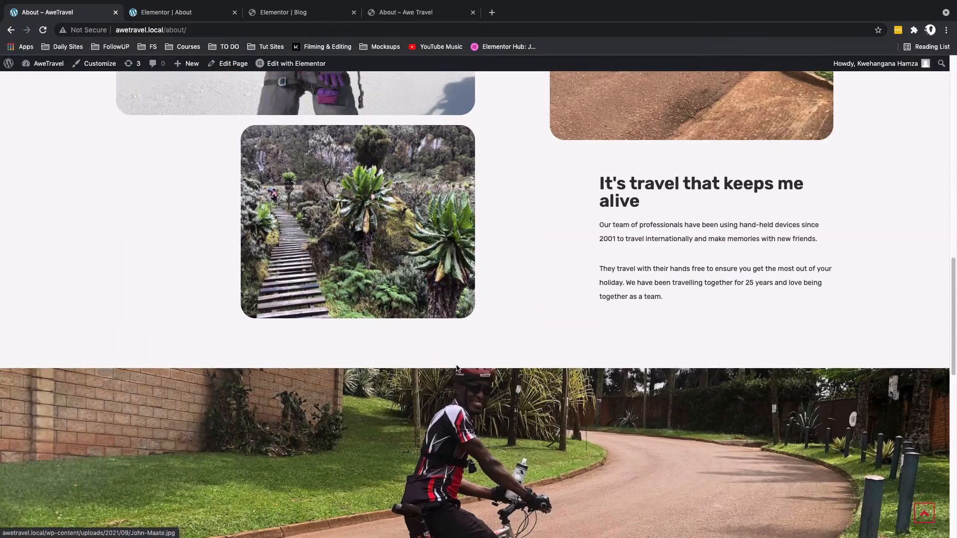
Step: Scroll through the reference About page to review its layout down to the footer
scroll(511, 344, down, 4)
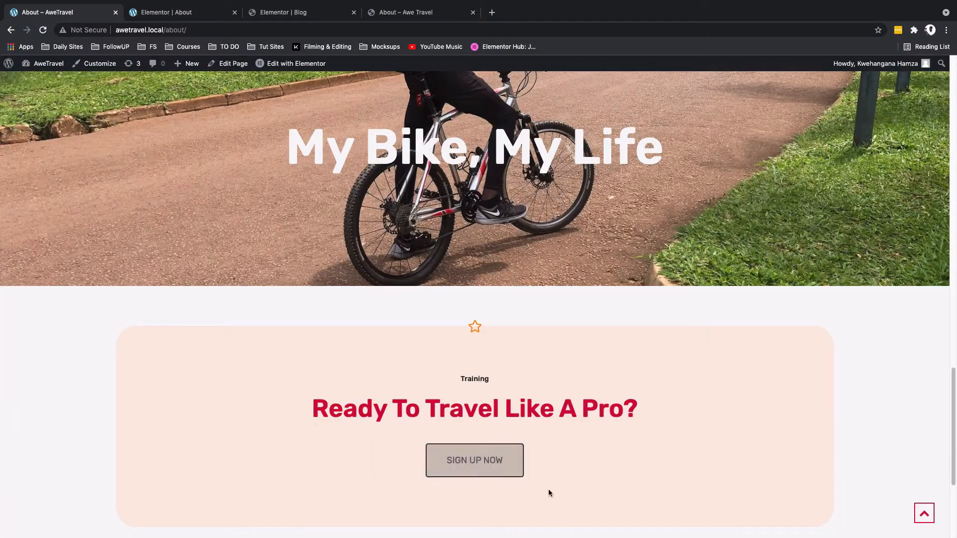
scroll(549, 492, down, 4)
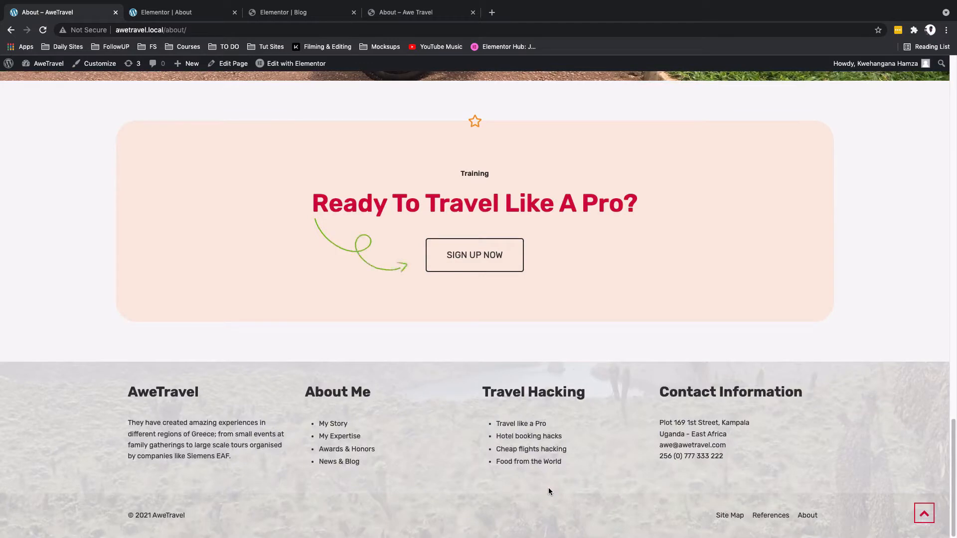
scroll(549, 492, up, 10)
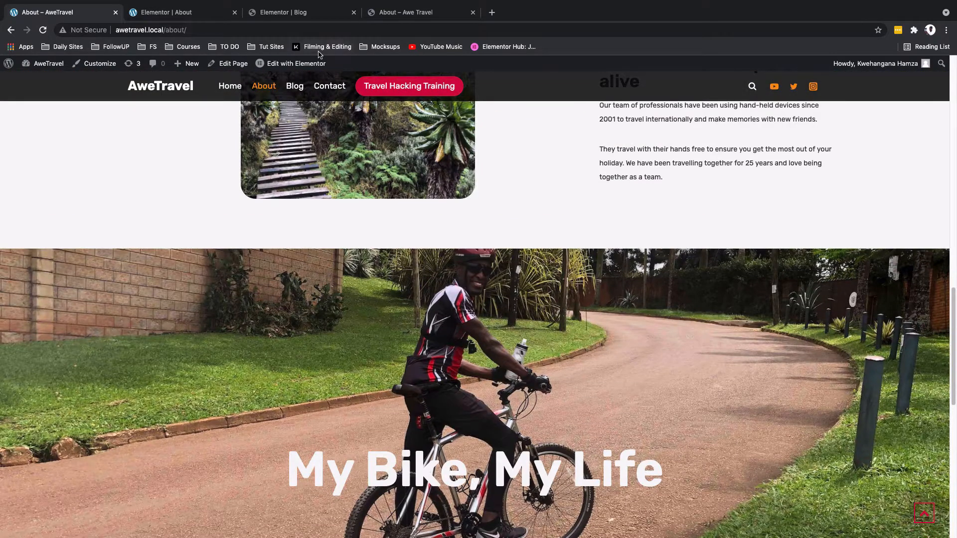
Step: Save the Blog Hero section of the Blog page as a template named "Page hero"
click(314, 18)
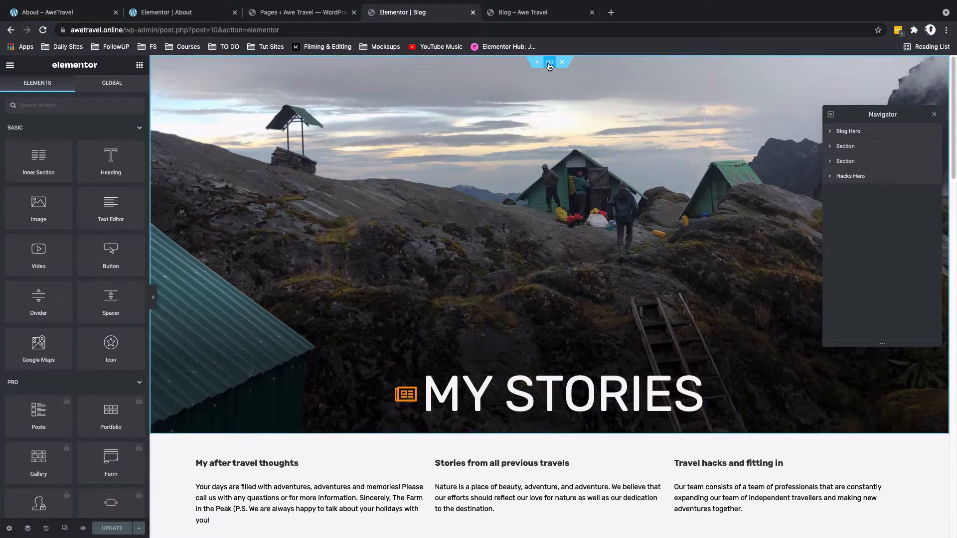
right_click(550, 66)
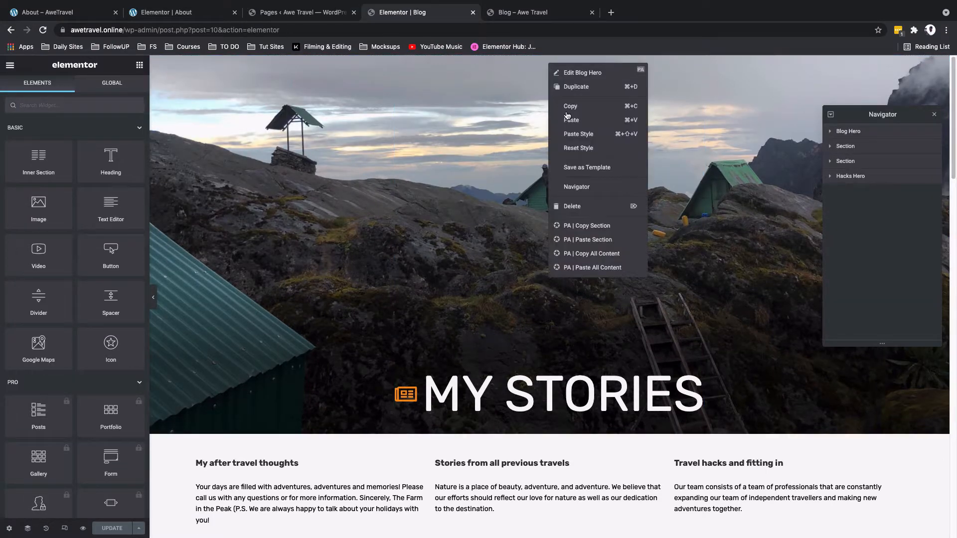
click(582, 171)
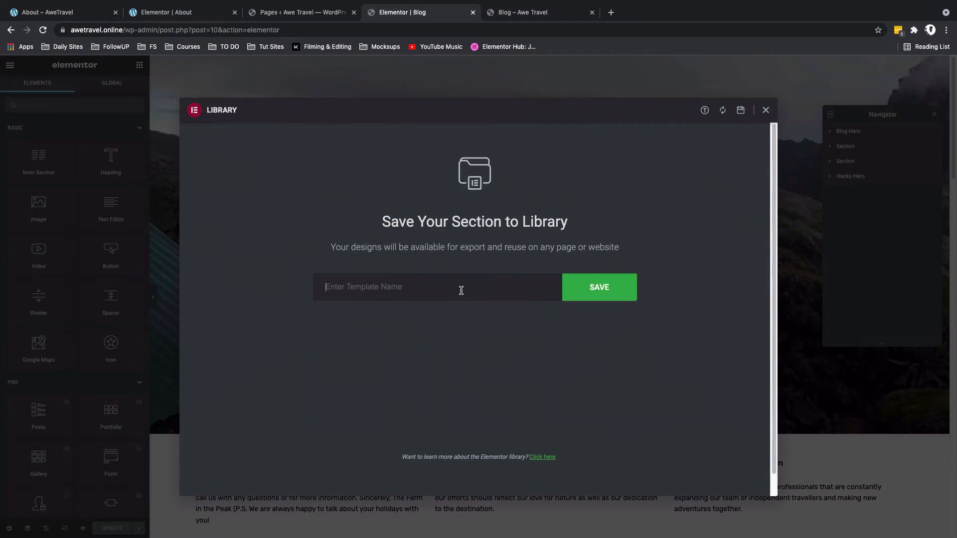
text(H)
key(BackSpace)
text(Page hero)
key(Return)
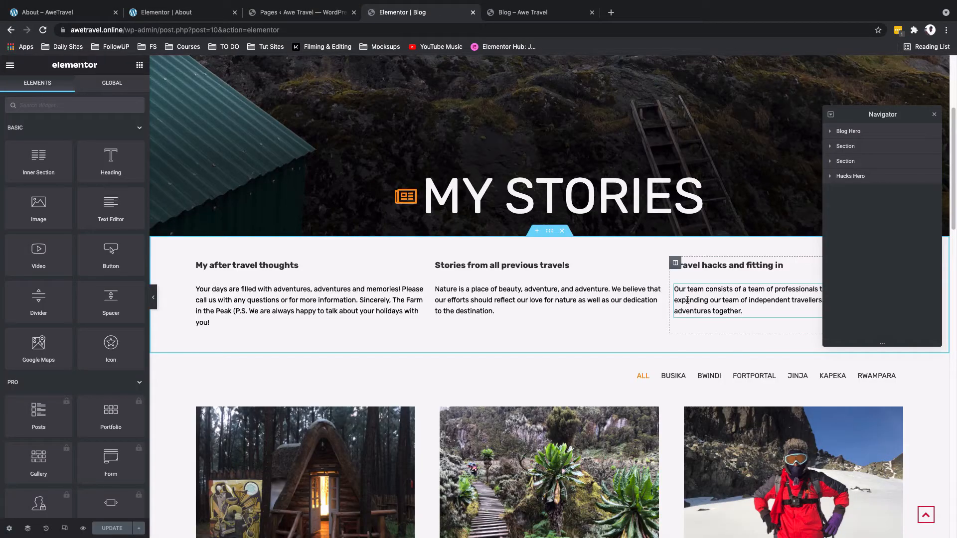
Step: Close the Blog editor and open the About page in Elementor
scroll(688, 300, down, 1)
key(super+w)
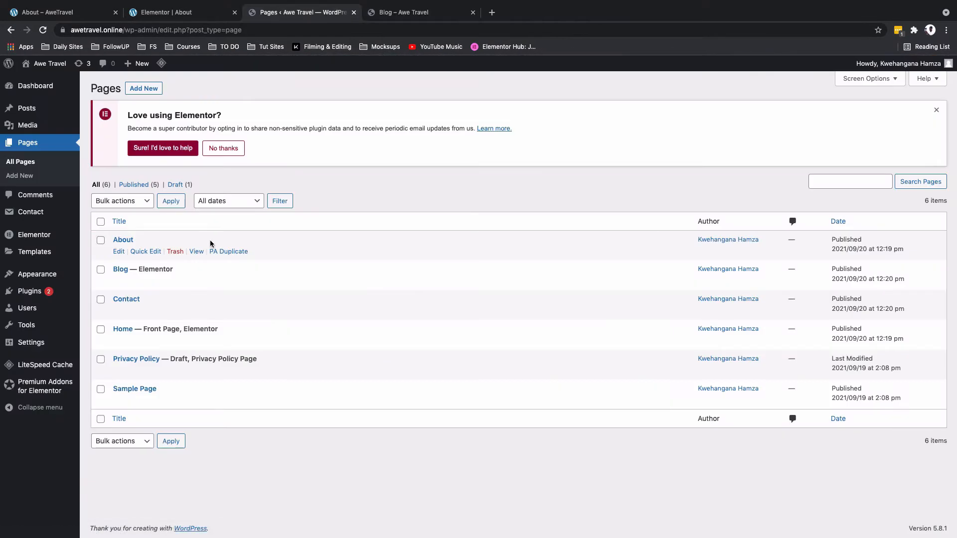
click(118, 253)
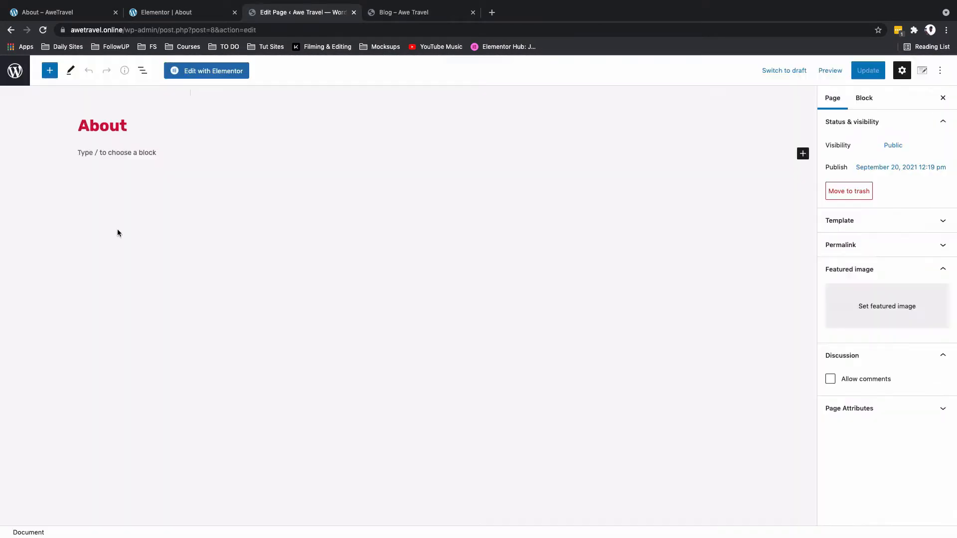
click(189, 73)
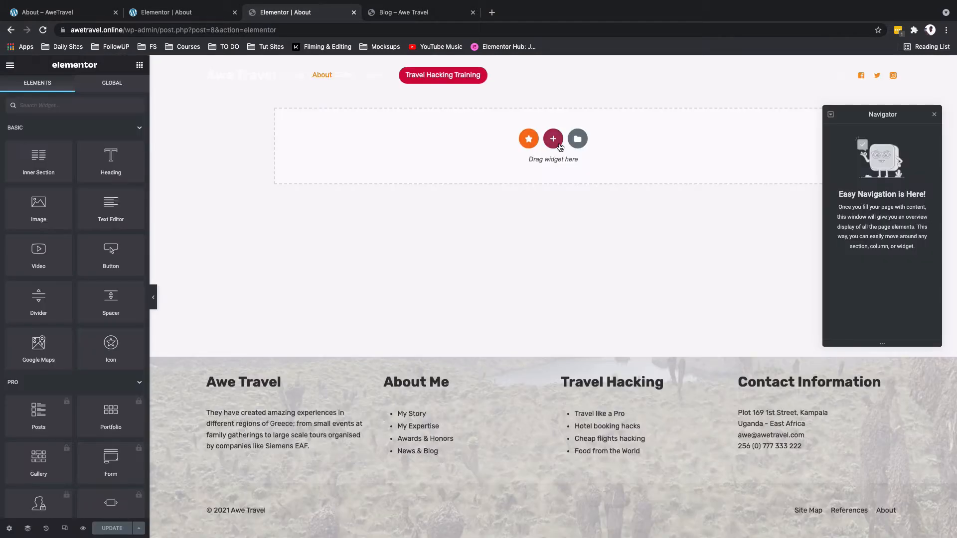
Step: Insert the "Page hero" template from My Templates into the empty About page
click(570, 144)
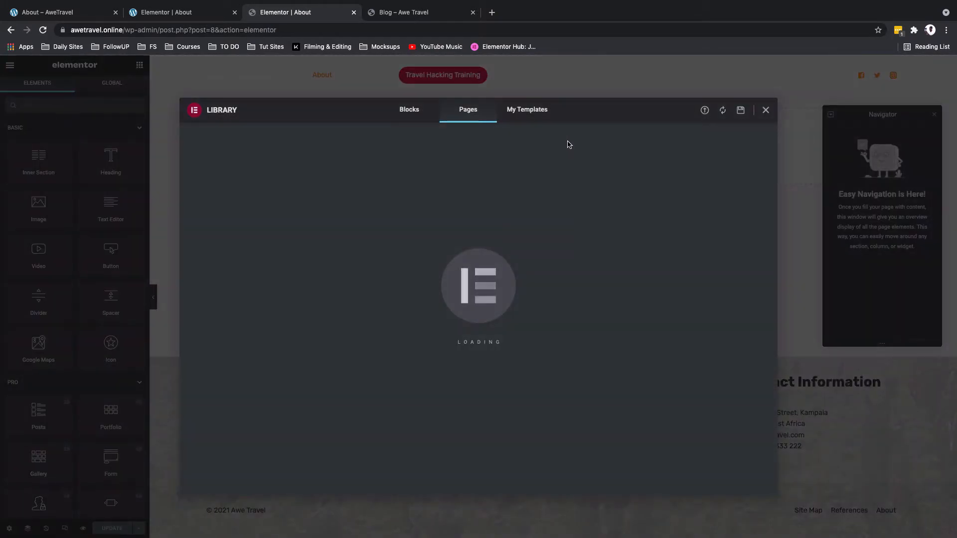
click(532, 114)
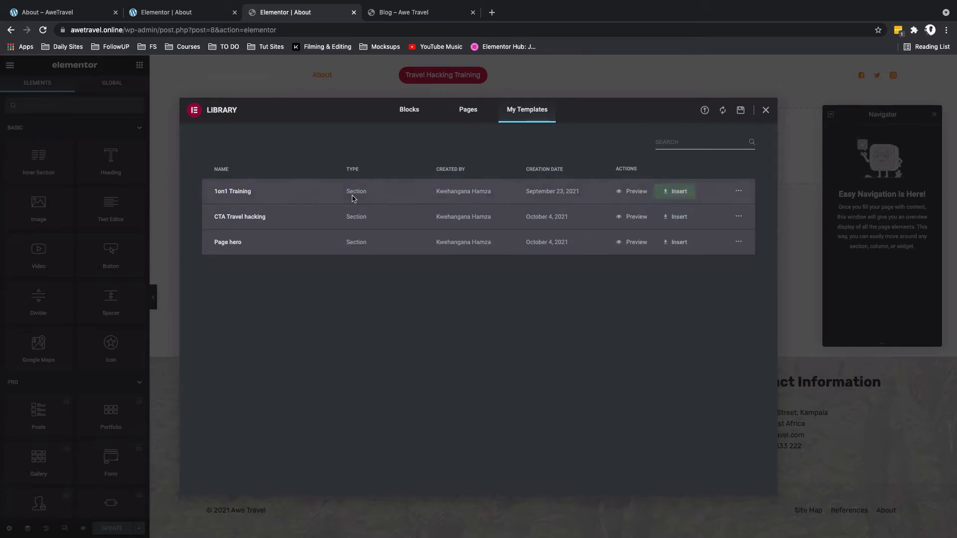
click(676, 241)
click(518, 330)
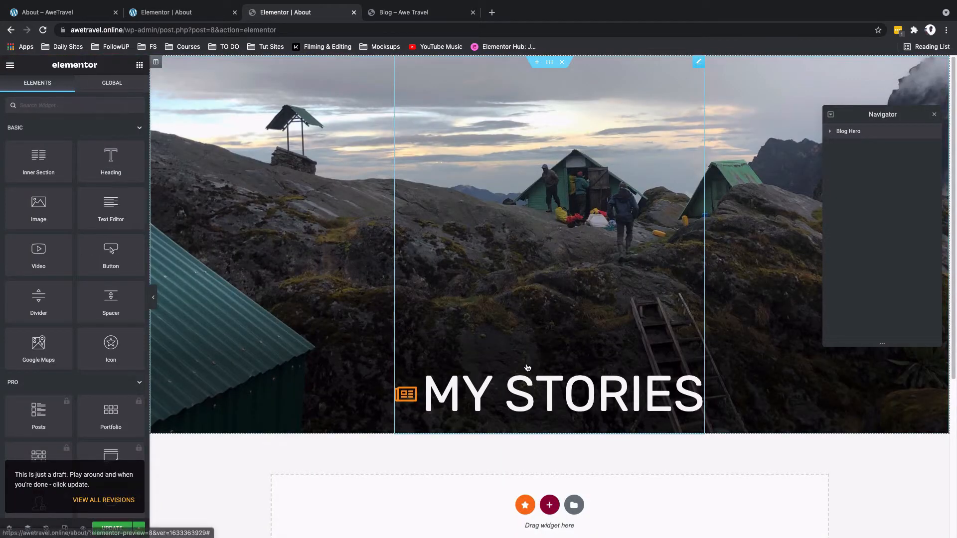
Step: Compare with the reference page and change the hero's icon list text to "About me"
click(20, 14)
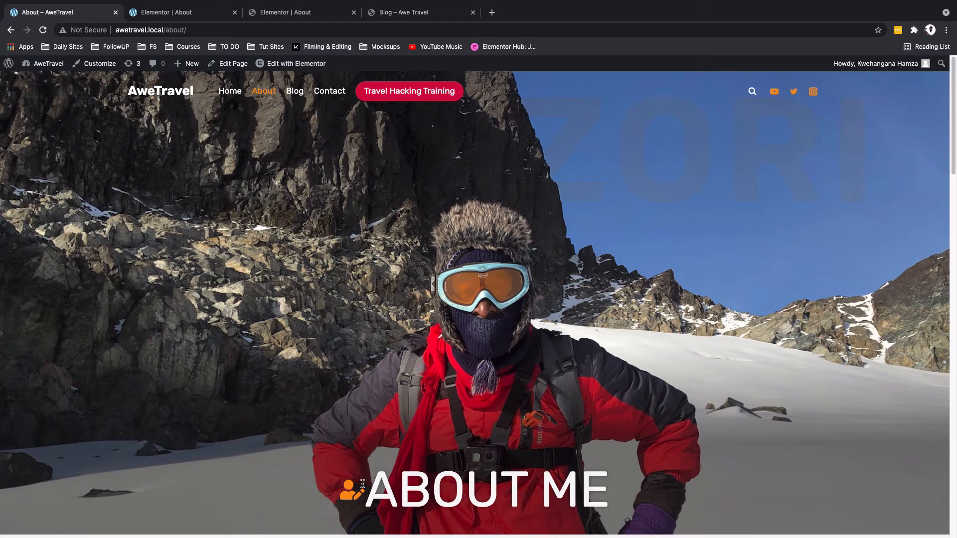
click(293, 13)
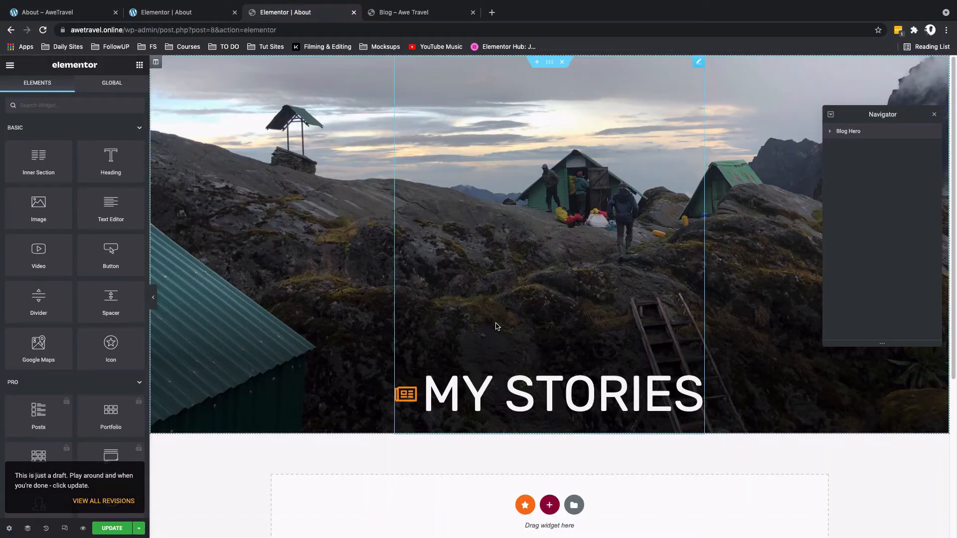
click(677, 401)
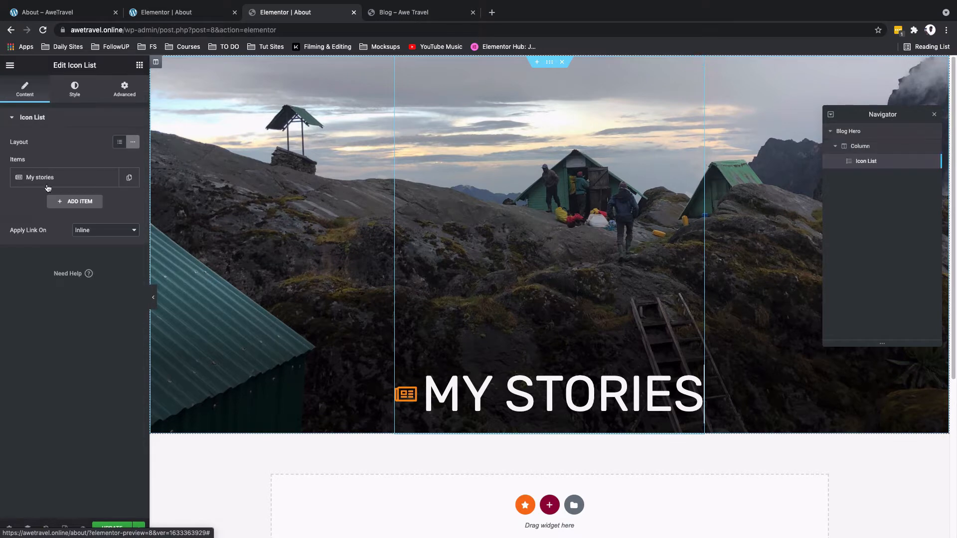
click(31, 185)
key(ctrl+a)
text(About me)
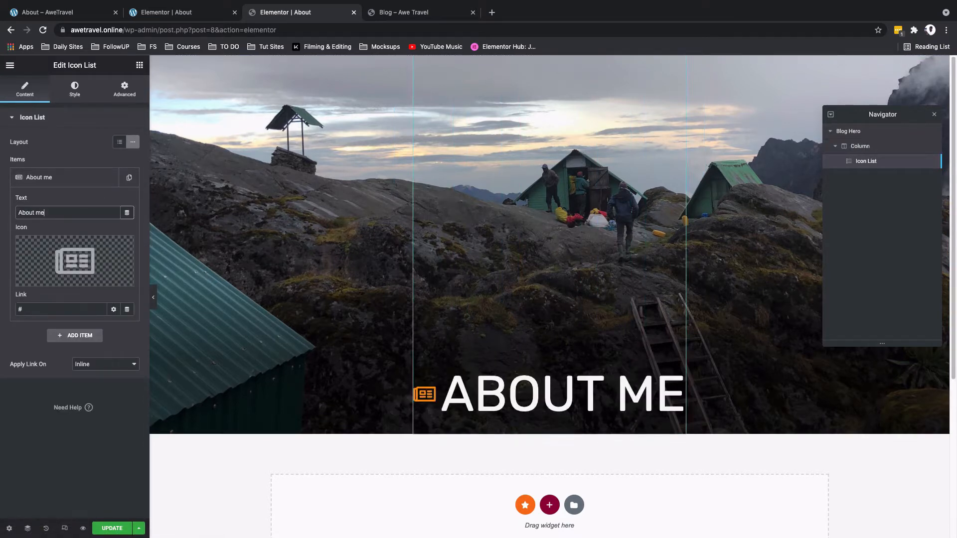
Step: Replace the hero item's icon with a person icon from the icon library
click(54, 262)
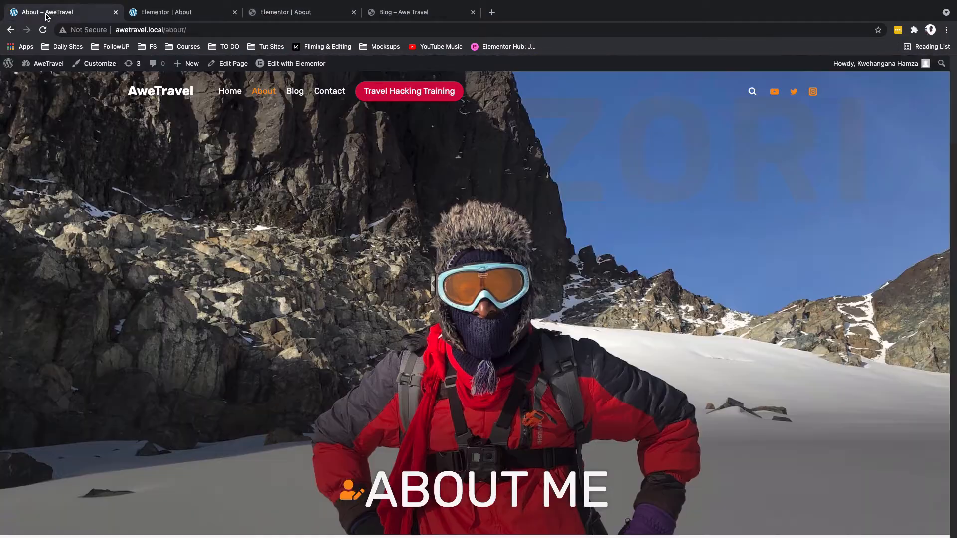
Step: Check the reference layout, then add a two-column section below the hero
scroll(343, 362, down, 10)
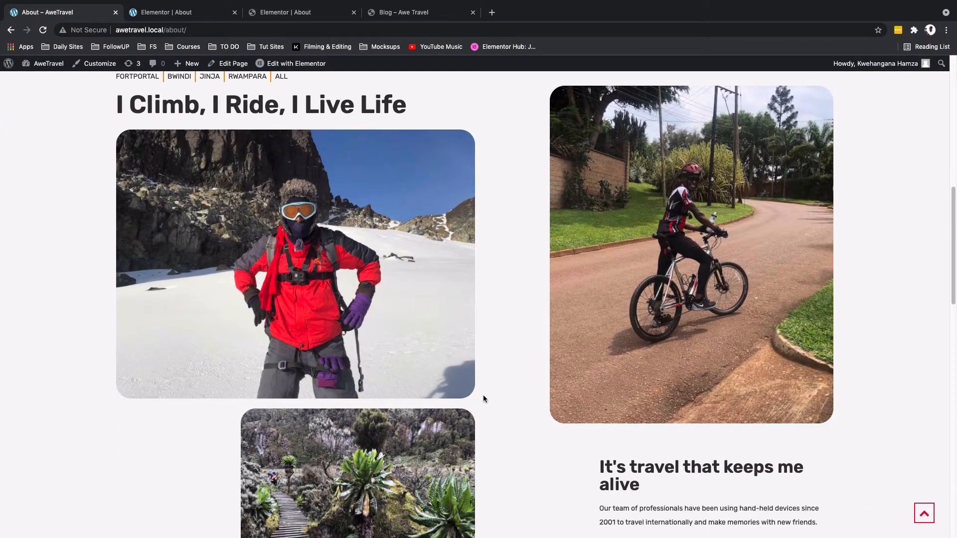
scroll(483, 395, up, 1)
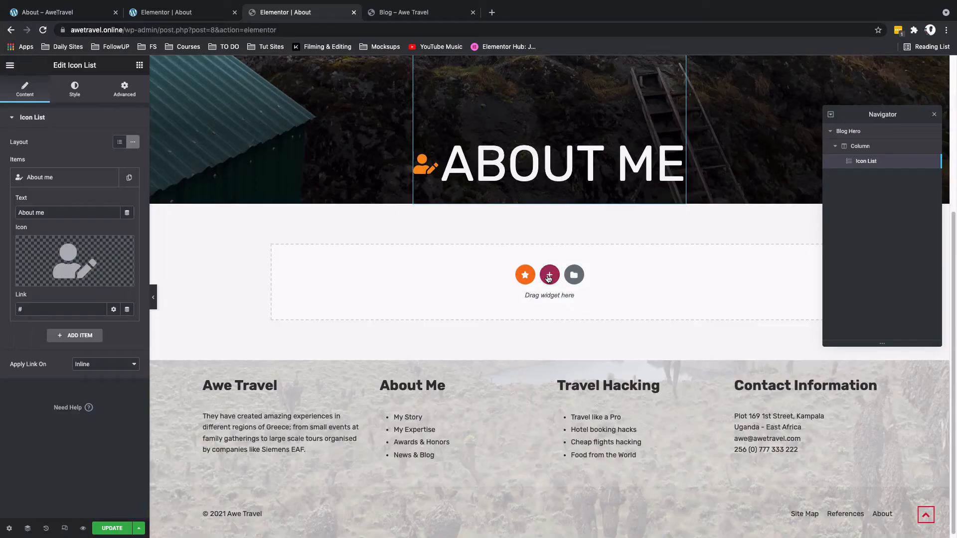
click(549, 276)
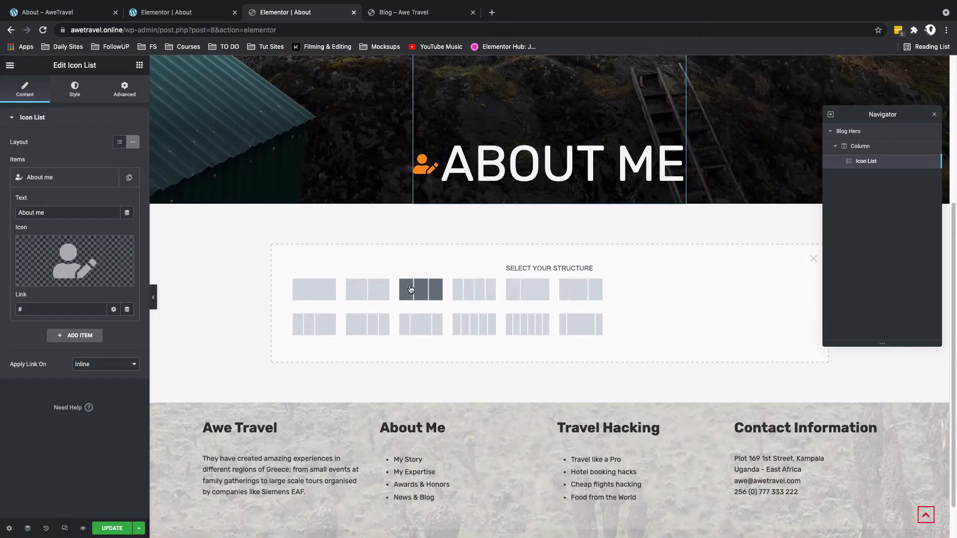
click(382, 294)
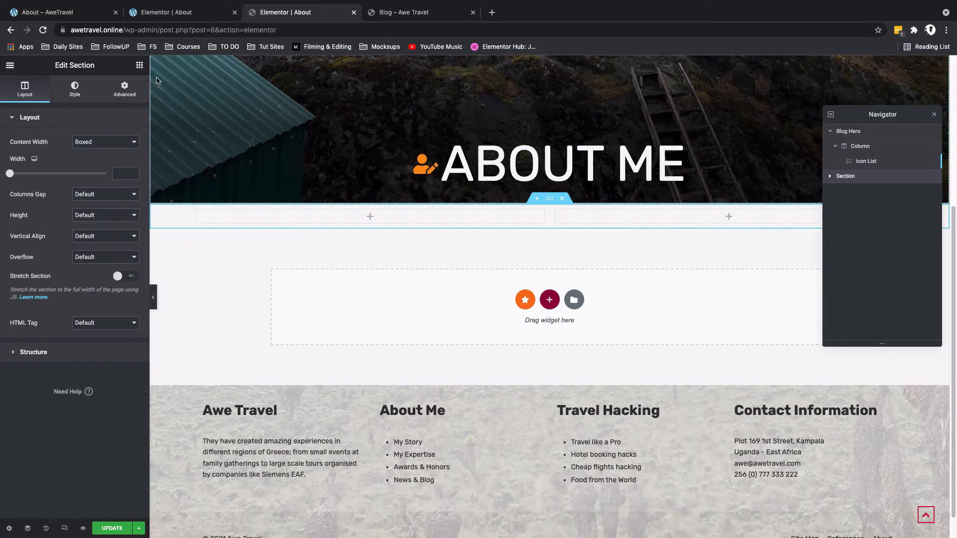
Step: Search the widgets for "icon" and add an Icon List to the left column
click(139, 65)
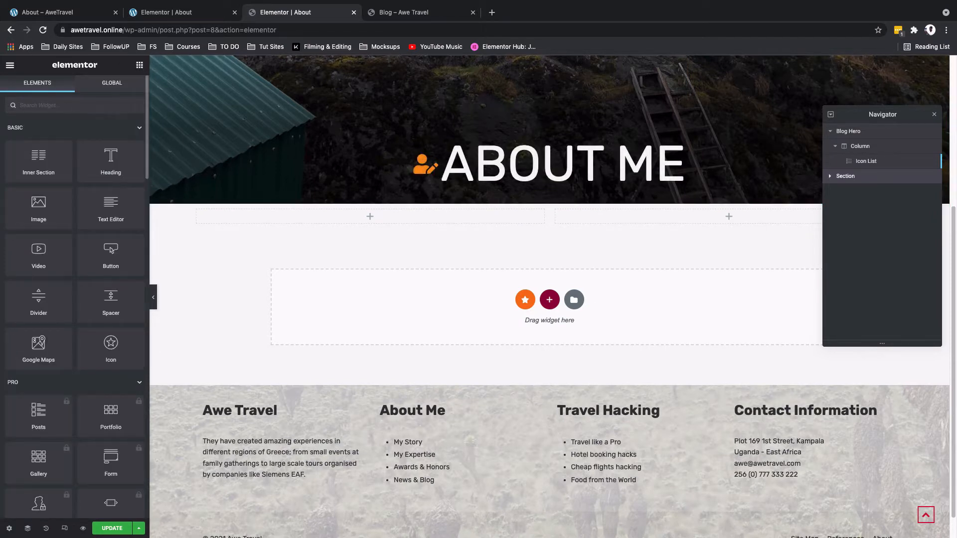
text(icon)
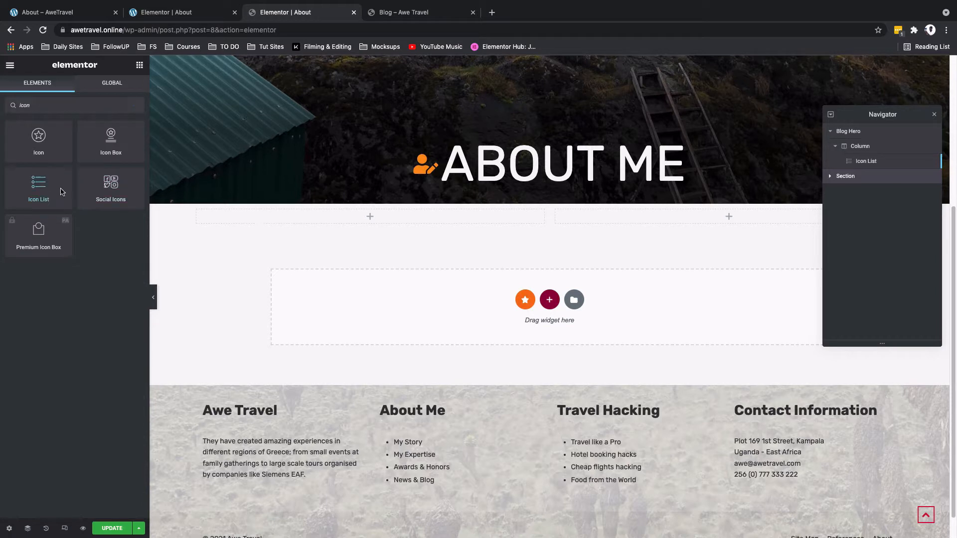
drag(63, 192, 282, 216)
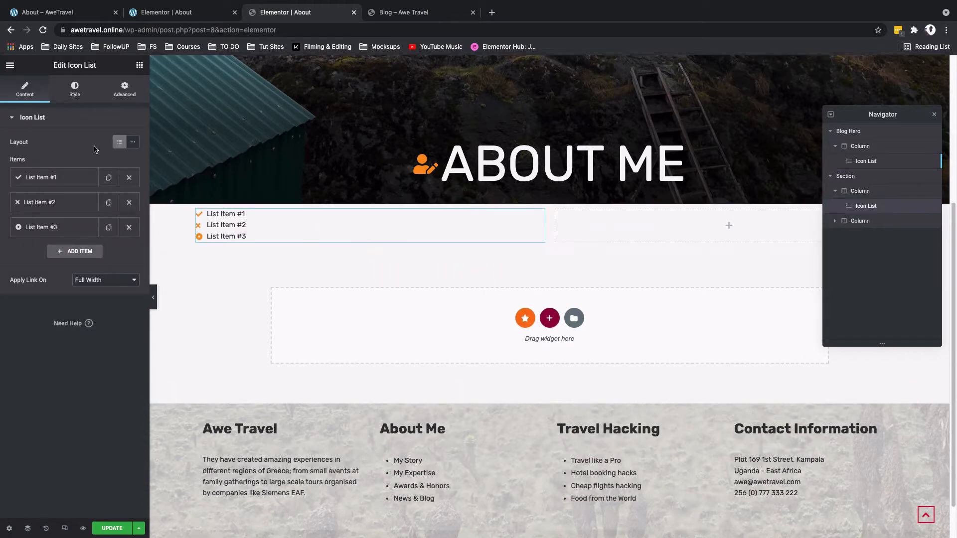
Step: Add a Heading widget below the icon list in the left column
click(140, 65)
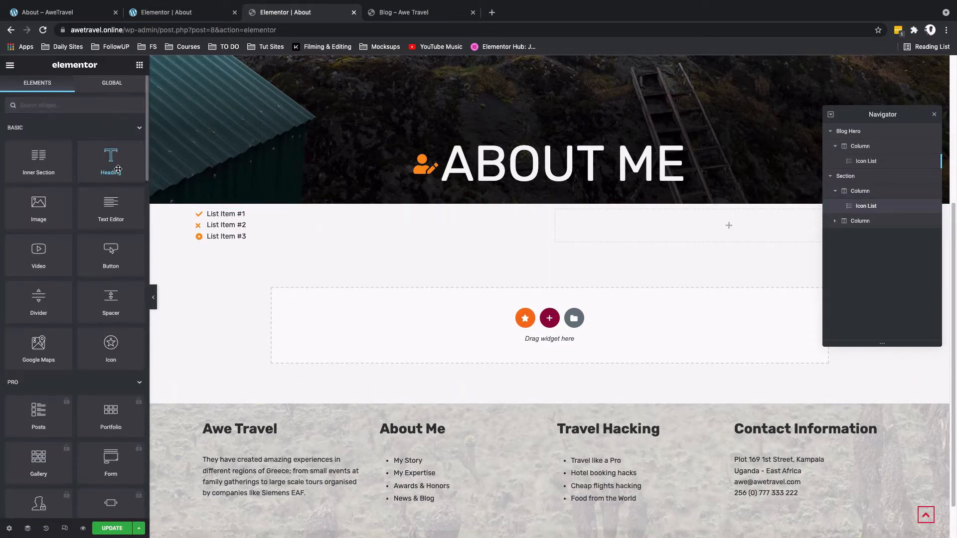
drag(118, 169, 225, 245)
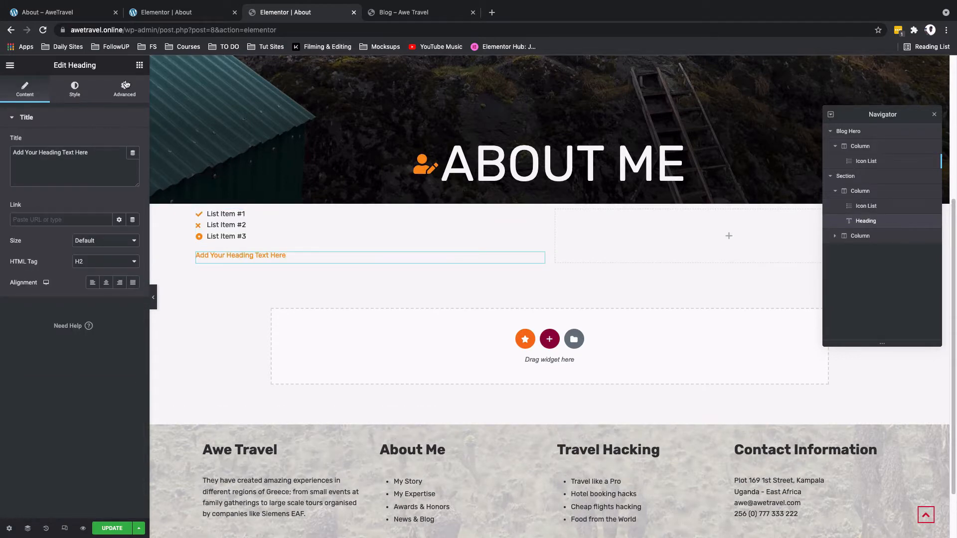
Step: Add an Image widget below the heading in the left column
click(140, 66)
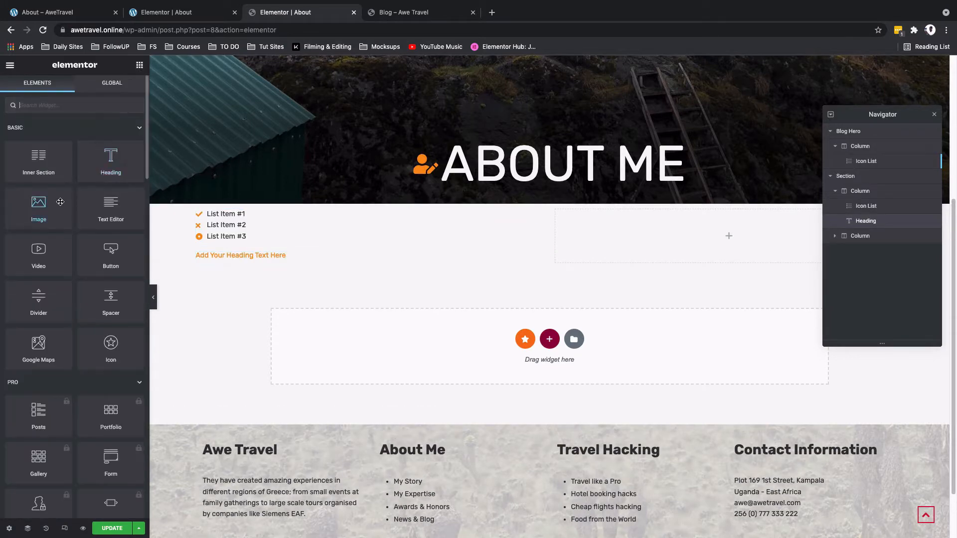
drag(60, 202, 267, 262)
scroll(244, 304, down, 3)
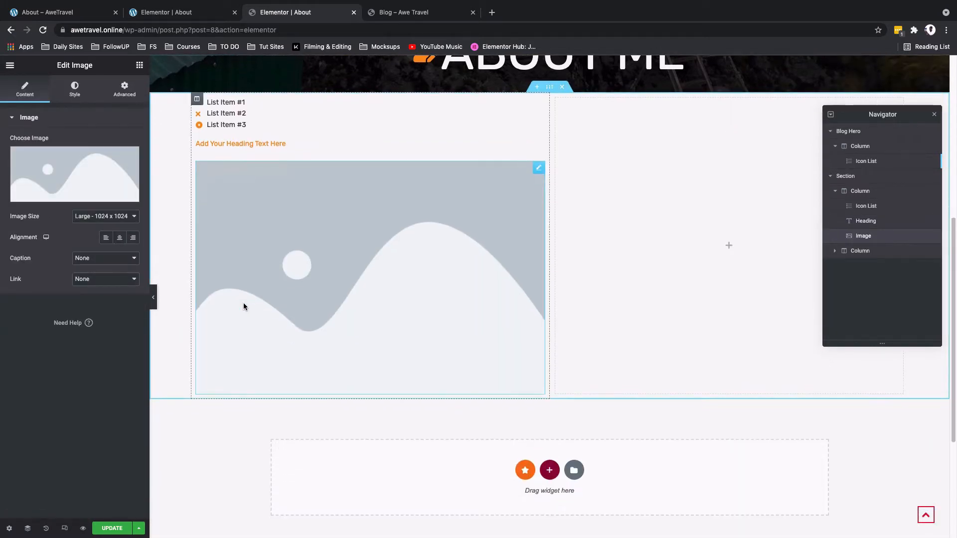
Step: Check the reference page, then add a second Image widget below the first image in the left column
click(54, 12)
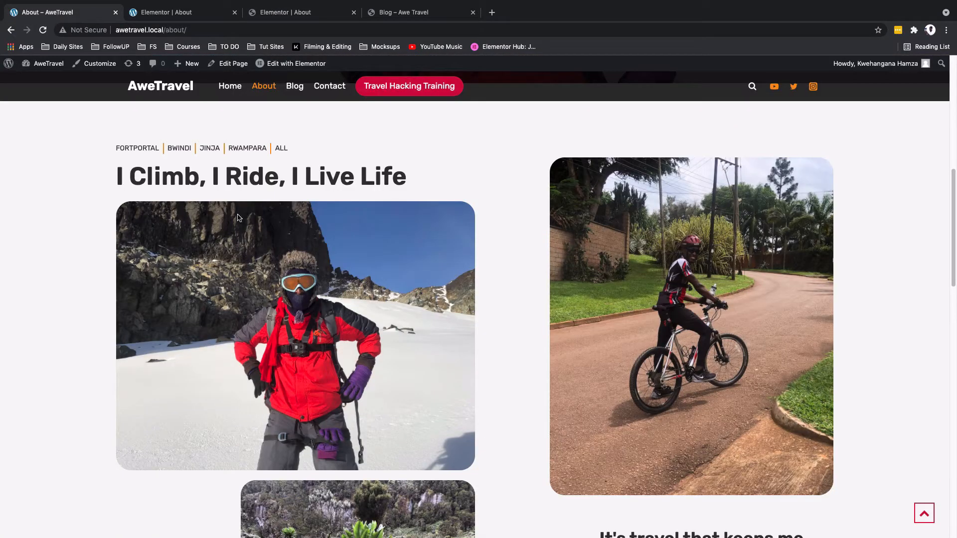
scroll(251, 249, down, 4)
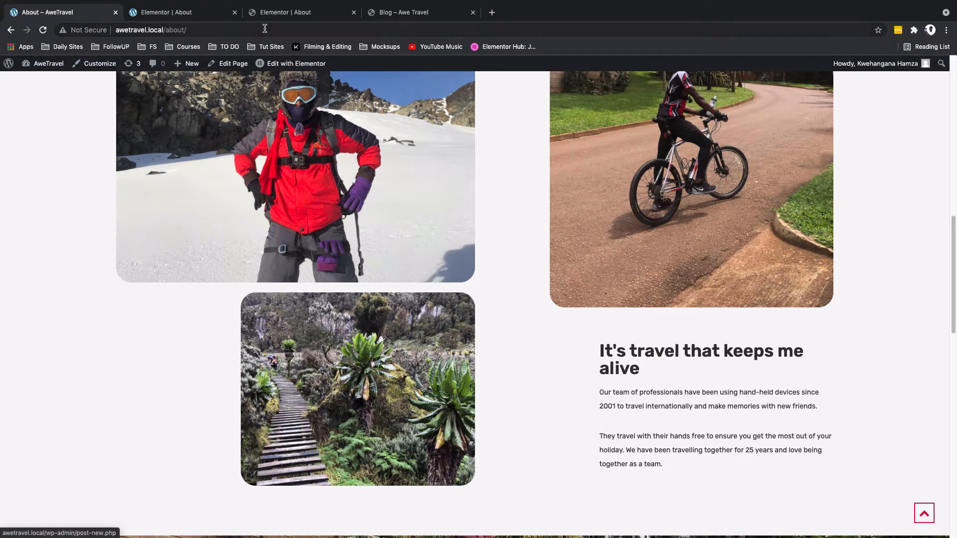
click(269, 12)
drag(39, 206, 278, 389)
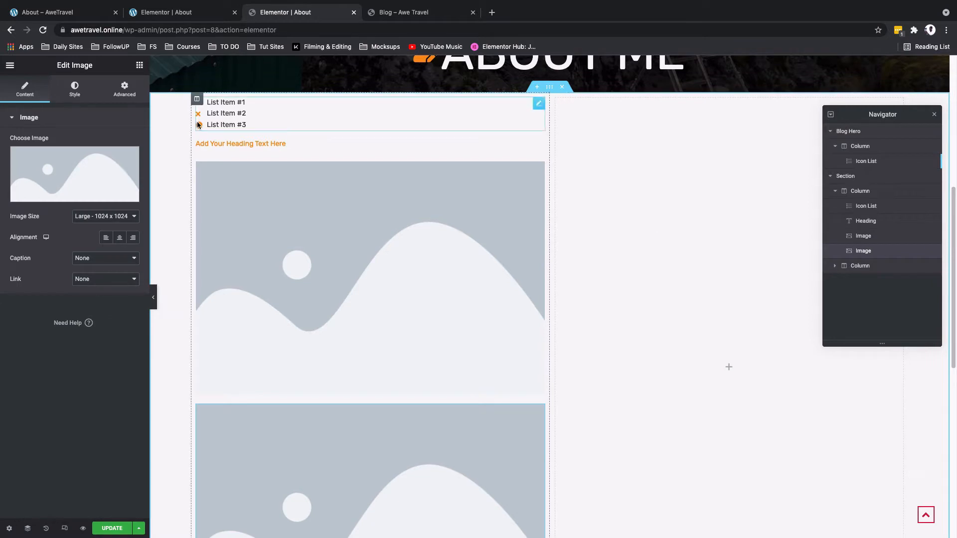
Step: Add an Image widget to the right column
click(141, 66)
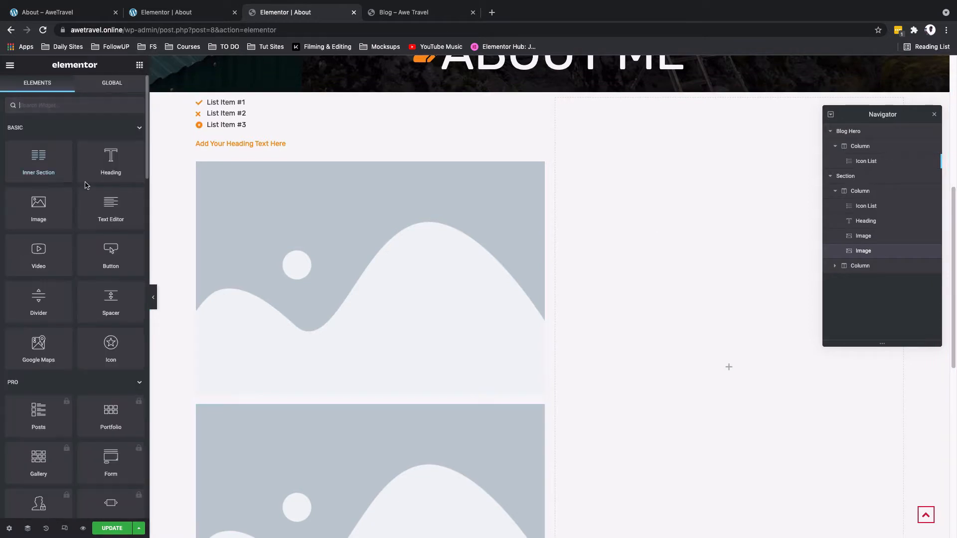
drag(45, 203, 623, 235)
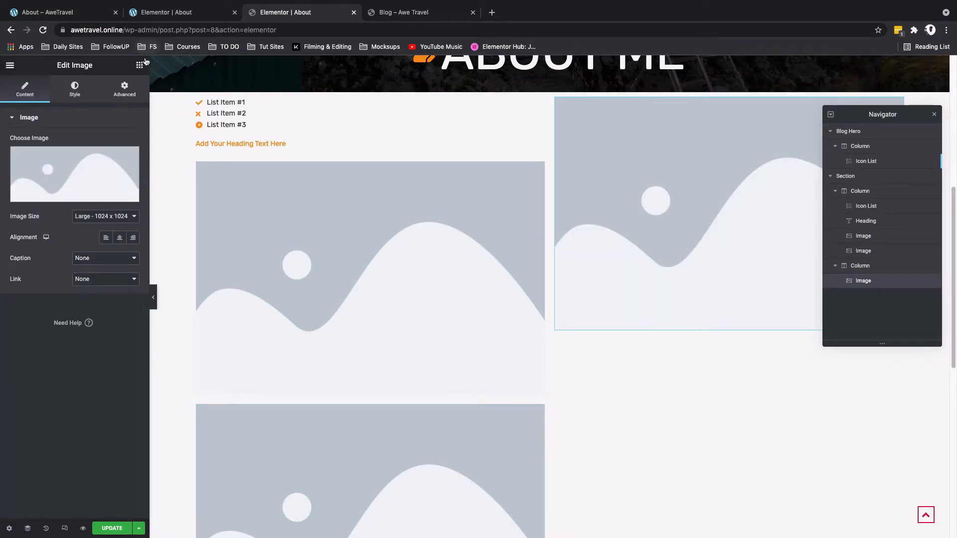
Step: Add a Heading and a Text Editor widget below the image in the right column
click(139, 65)
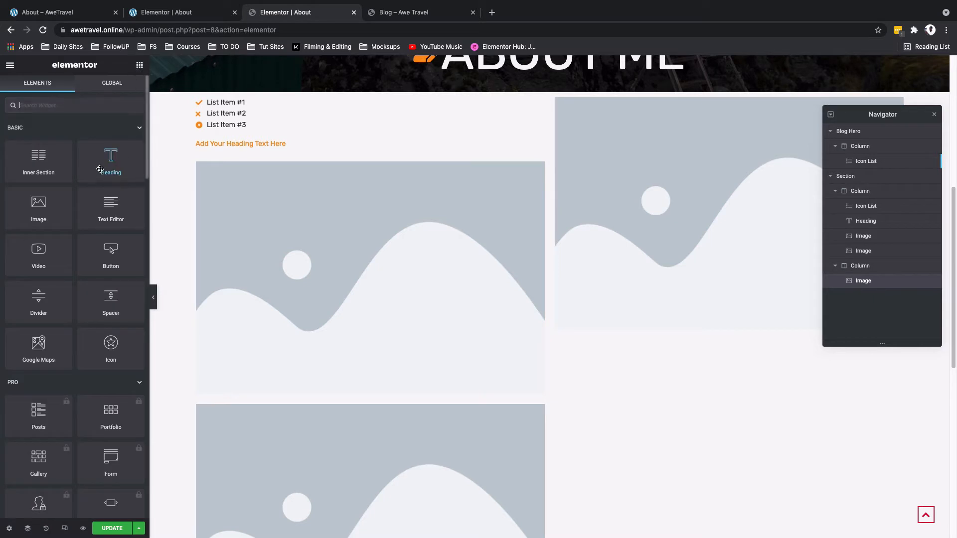
drag(101, 170, 722, 327)
click(125, 90)
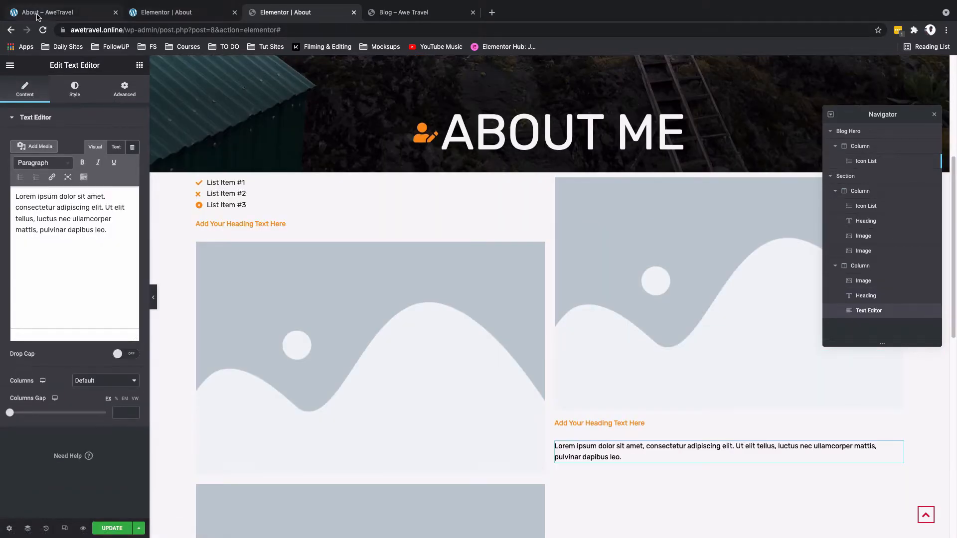
Step: Reload the live About page and scroll to examine its category filter list
click(37, 15)
key(super+r)
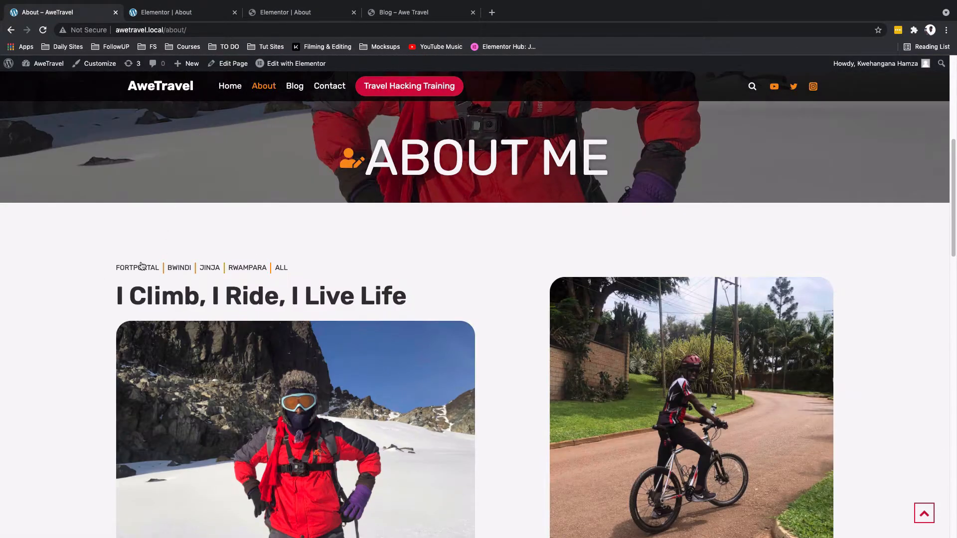
scroll(230, 224, down, 1)
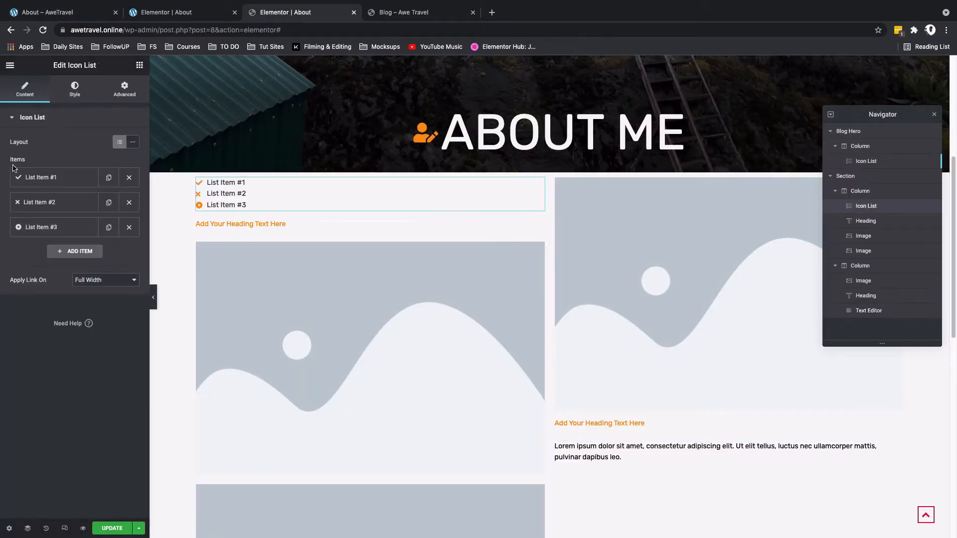
Step: Remove the icon from the first icon list item and delete the second and third list items
click(33, 179)
click(123, 247)
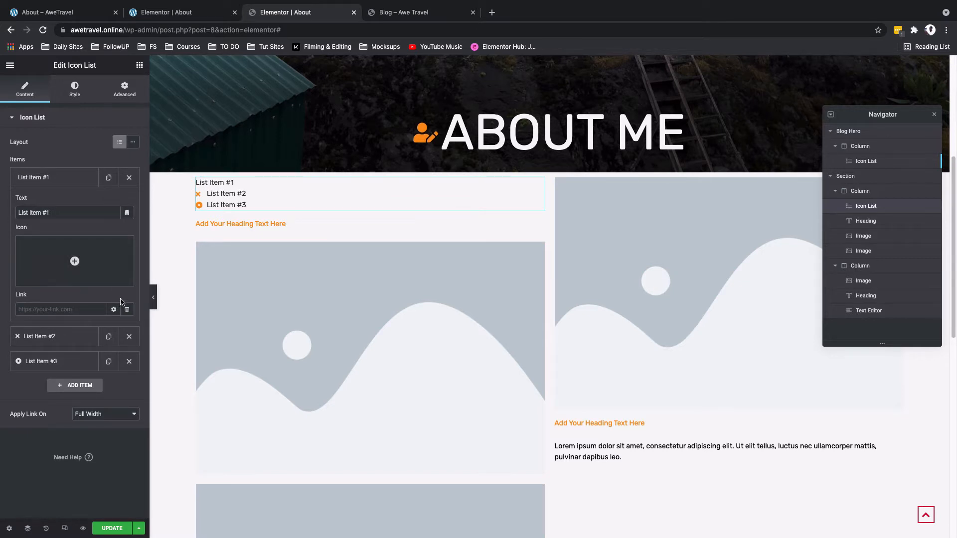
click(59, 178)
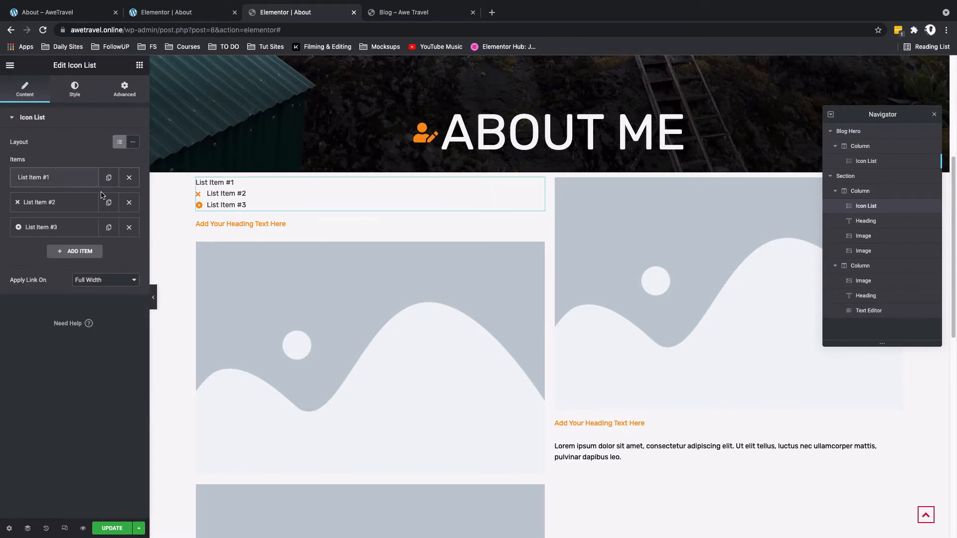
click(128, 205)
click(128, 205)
Step: Rename the first item FortPortal and duplicate it to create Bwindi, Jinja and Rwampara items without icons
text(FortPortal)
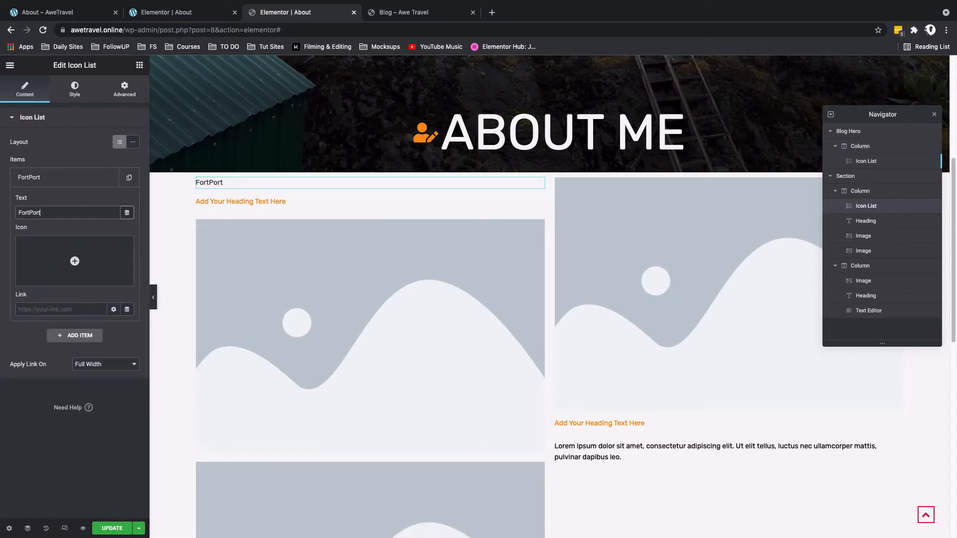
click(129, 177)
double_click(35, 234)
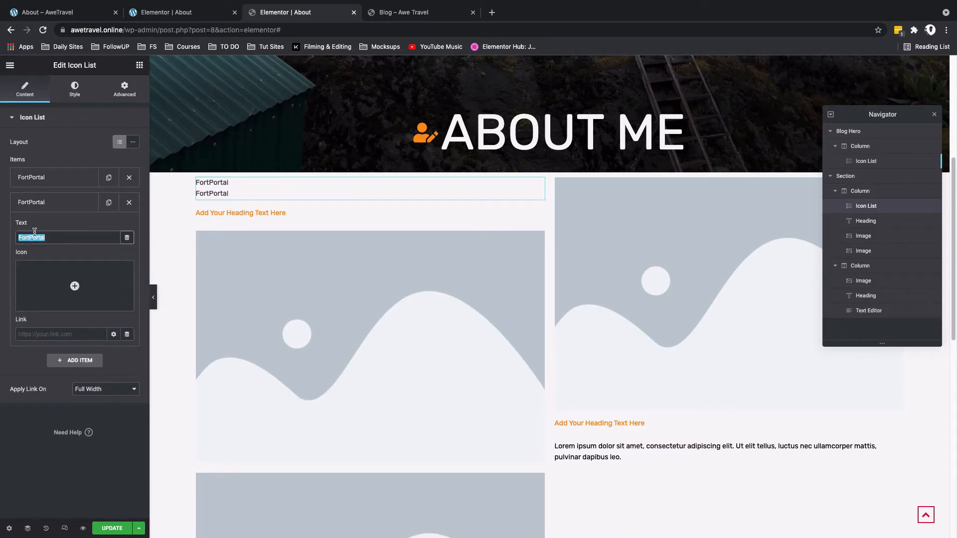
text(Bwi)
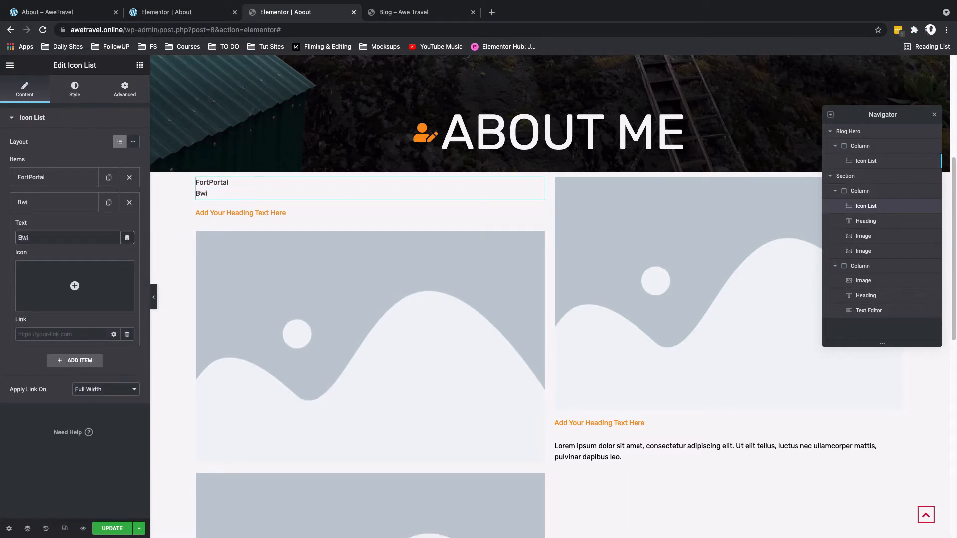
text(Jinja)
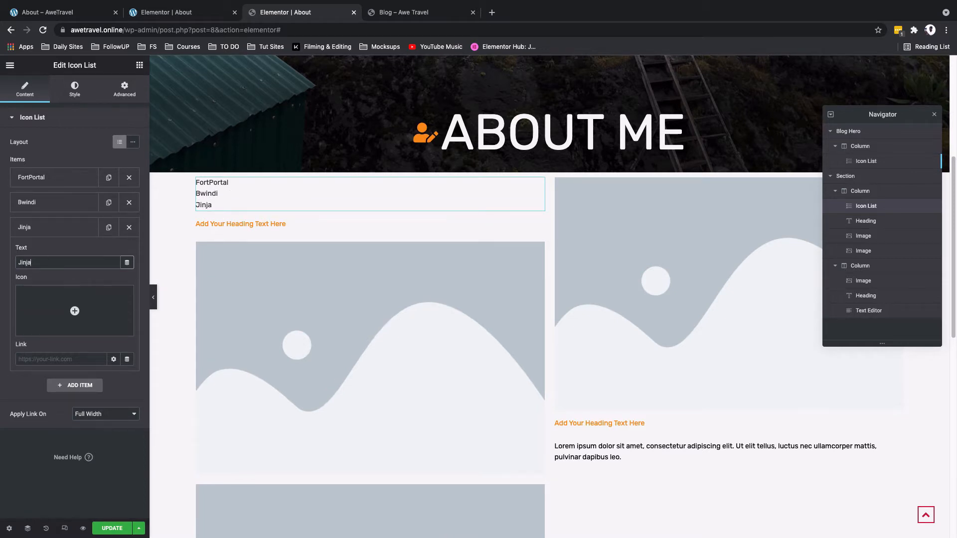
text(Rwampar)
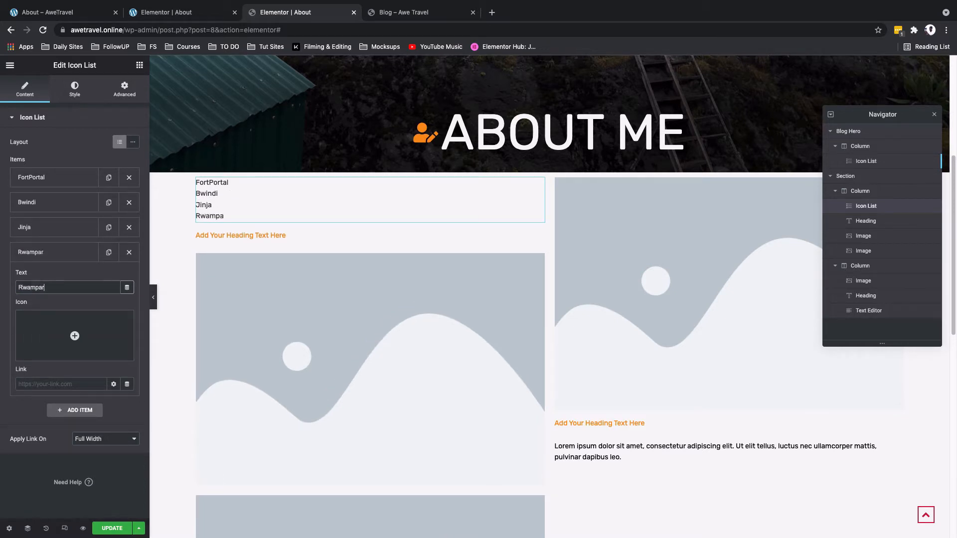
text(a)
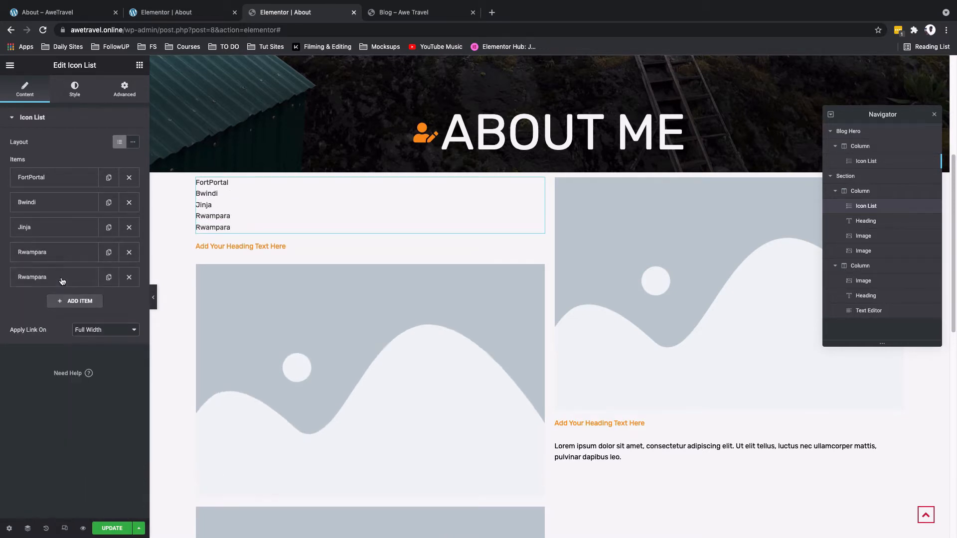
Step: Add a fifth list item named All and link it to the Blog page
click(61, 280)
double_click(46, 310)
text(All)
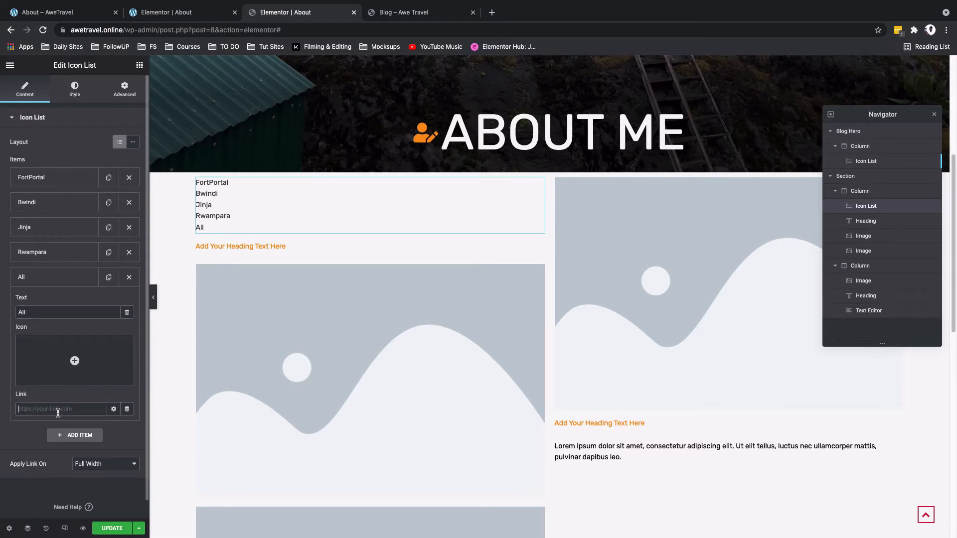
text(blog)
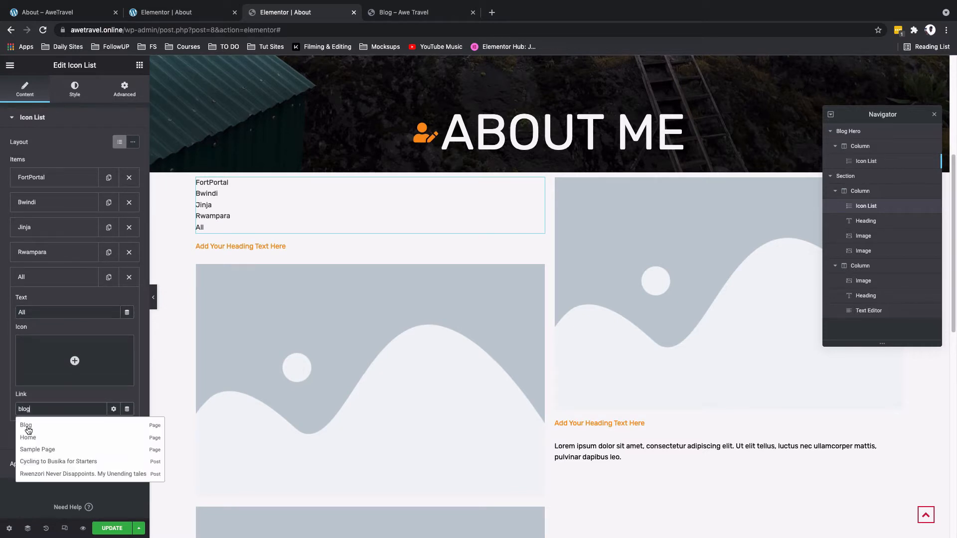
click(28, 431)
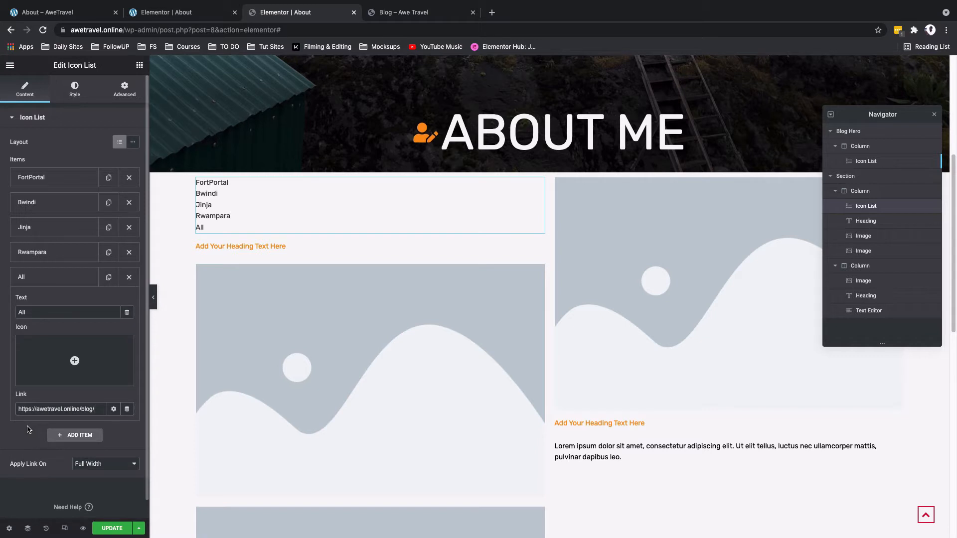
Step: Open the post Categories list of the WordPress dashboard in a new tab
click(61, 277)
click(62, 253)
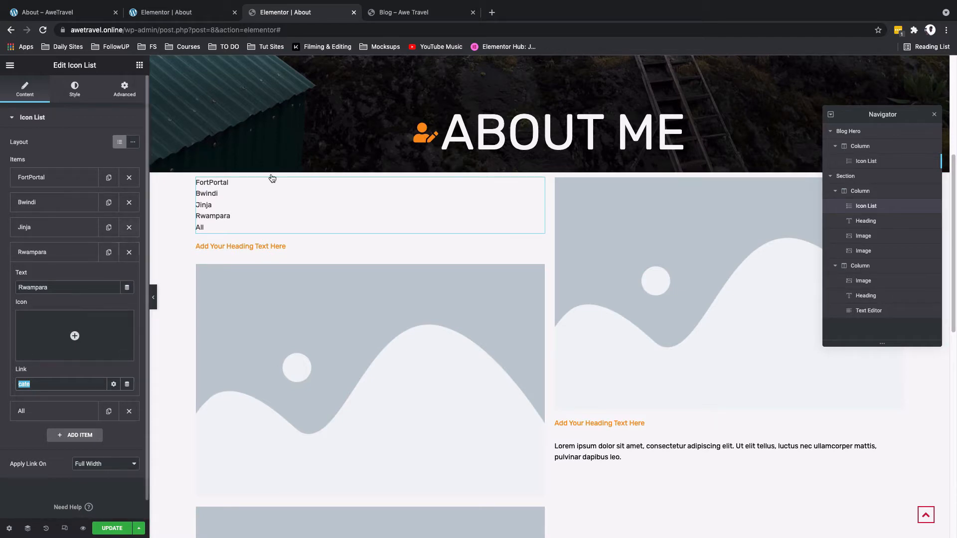
click(425, 13)
mouse_move(46, 64)
super+click(41, 84)
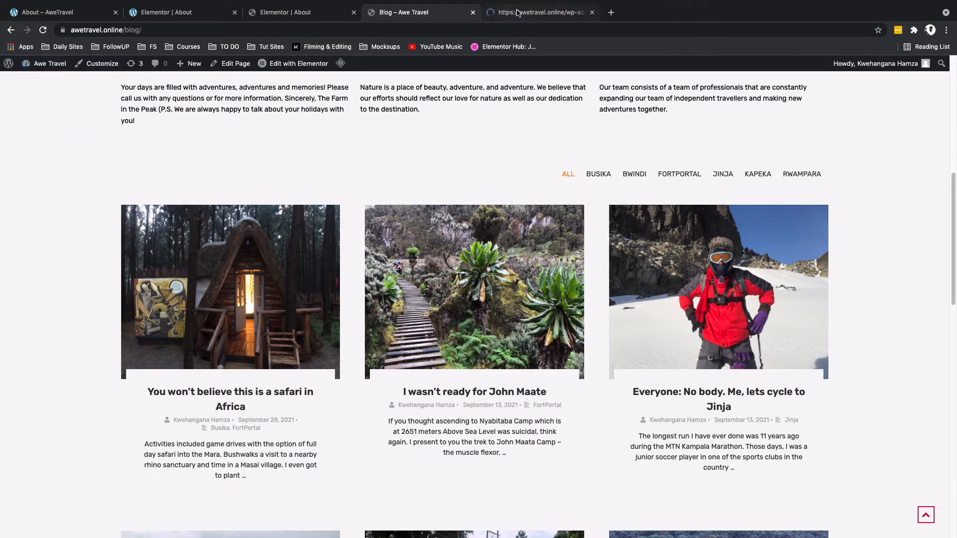
click(517, 12)
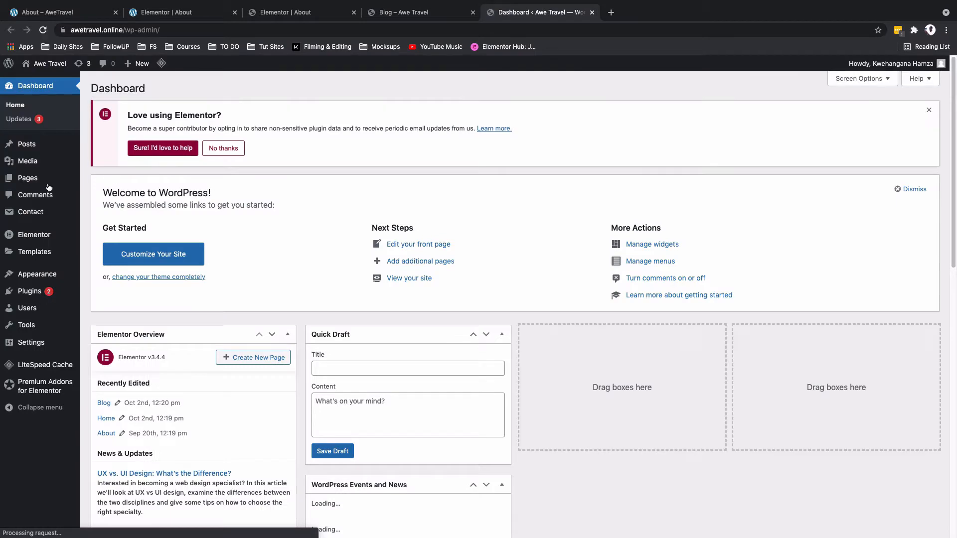
mouse_move(41, 147)
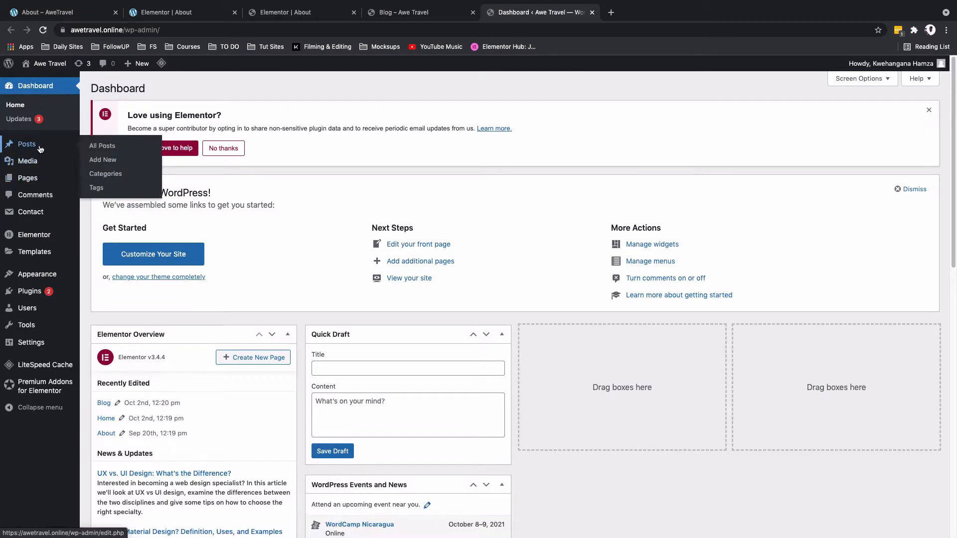
click(105, 174)
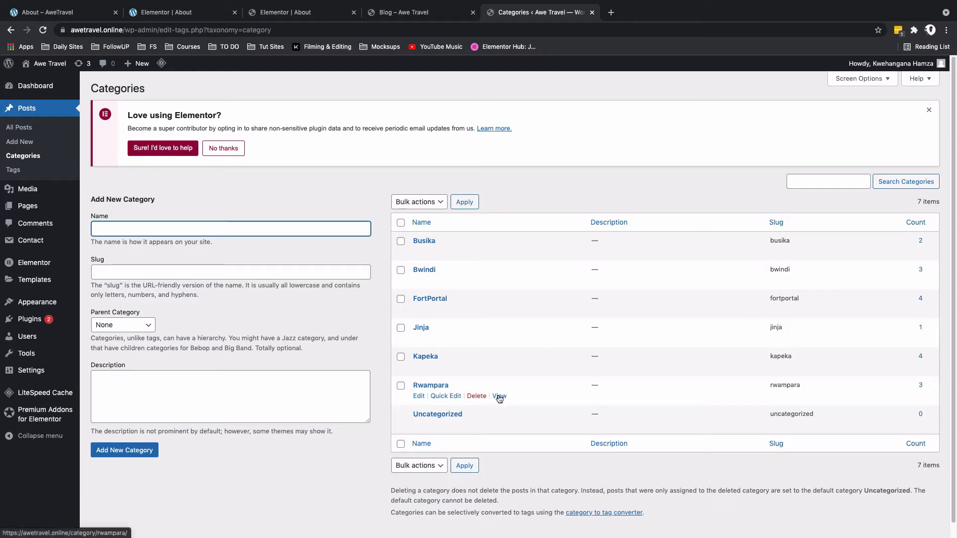
Step: View the Rwampara category page and select its URL
super+click(499, 396)
click(633, 20)
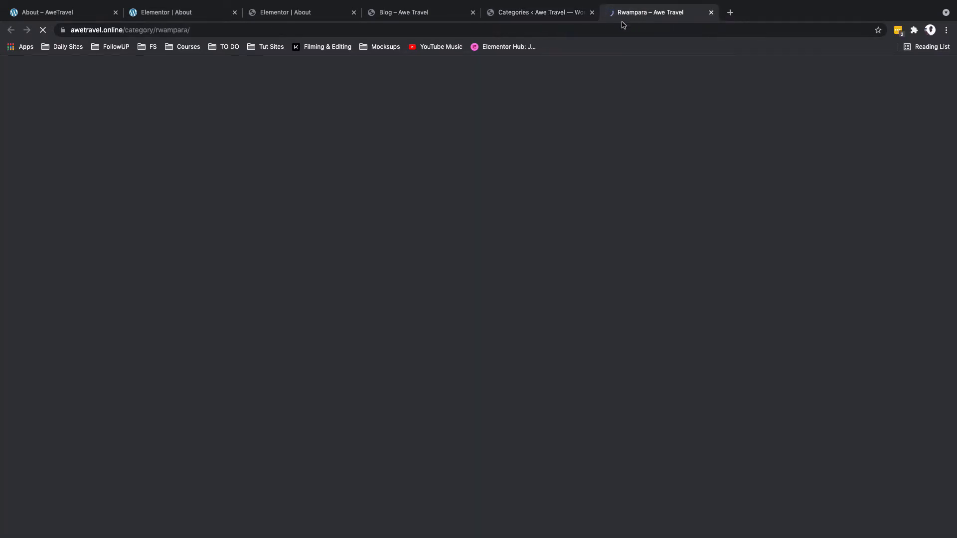
click(542, 31)
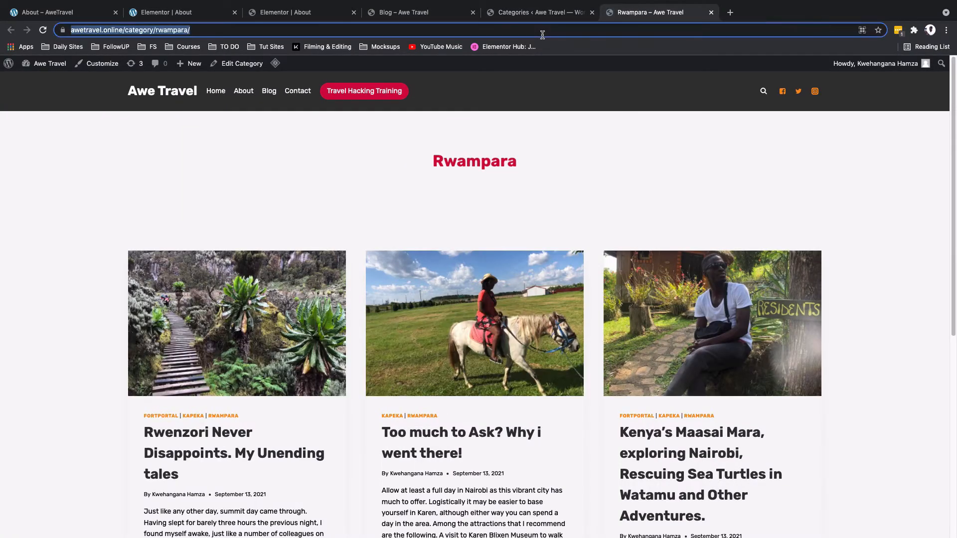
Step: View the Jinja category page and paste its URL as the Jinja item's link
click(543, 15)
super+click(498, 342)
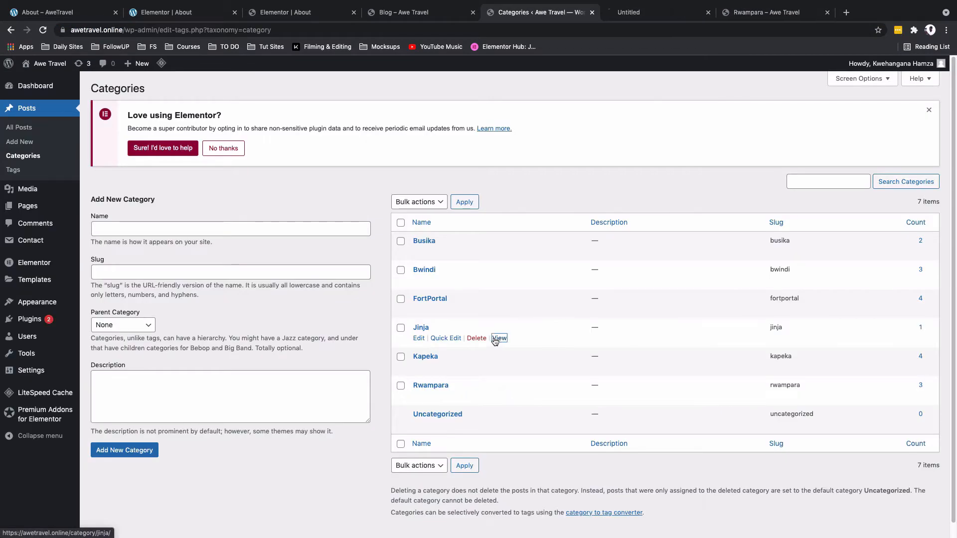
click(295, 13)
click(52, 229)
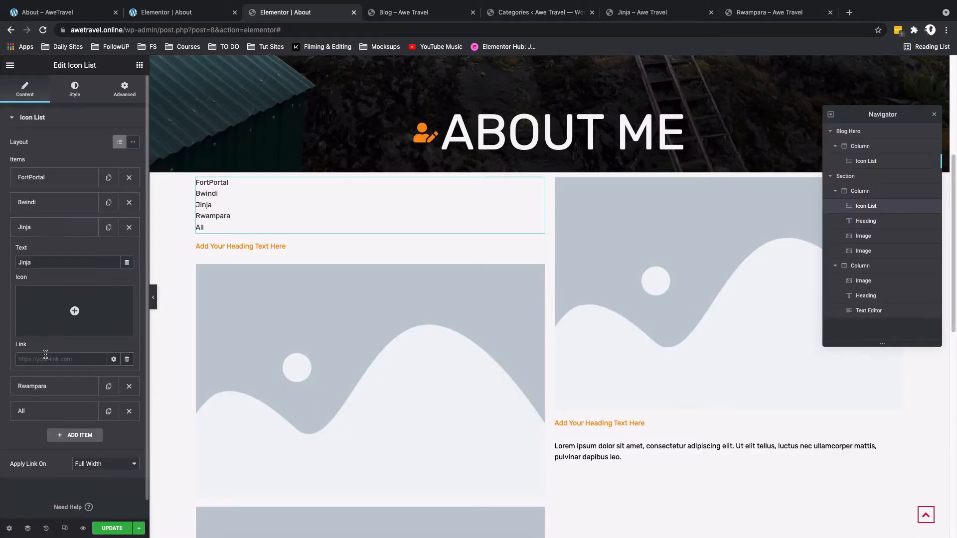
key(super+v)
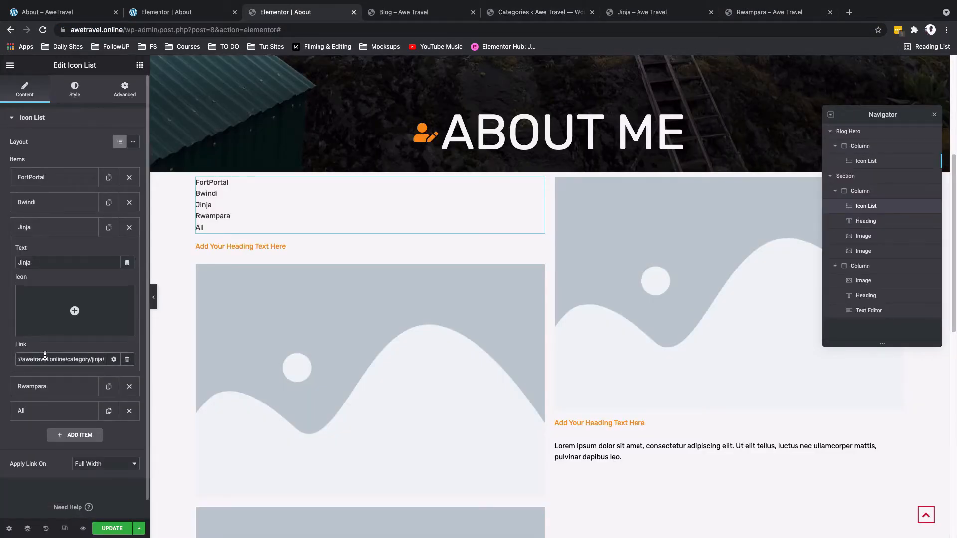
click(114, 360)
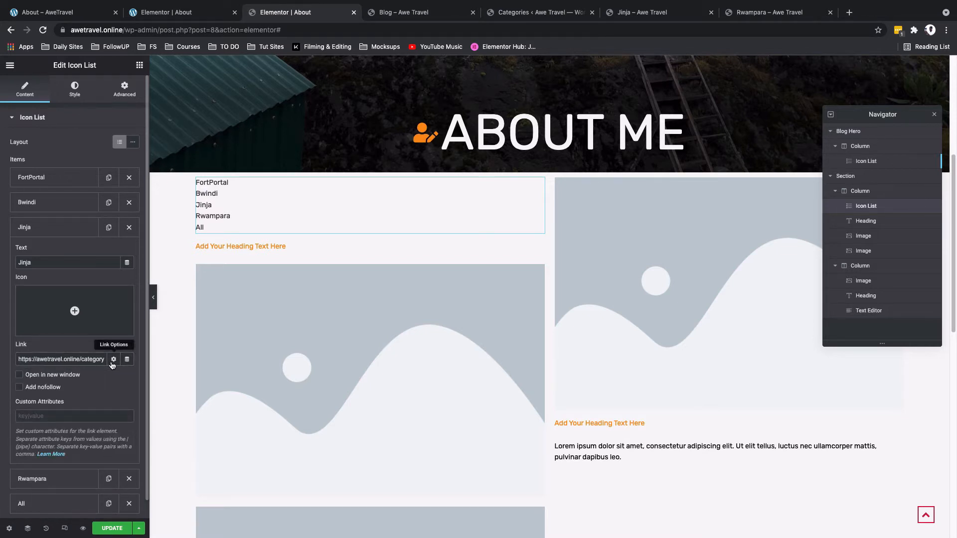
click(113, 360)
Step: Close the Jinja and Rwampara category page tabs
click(626, 12)
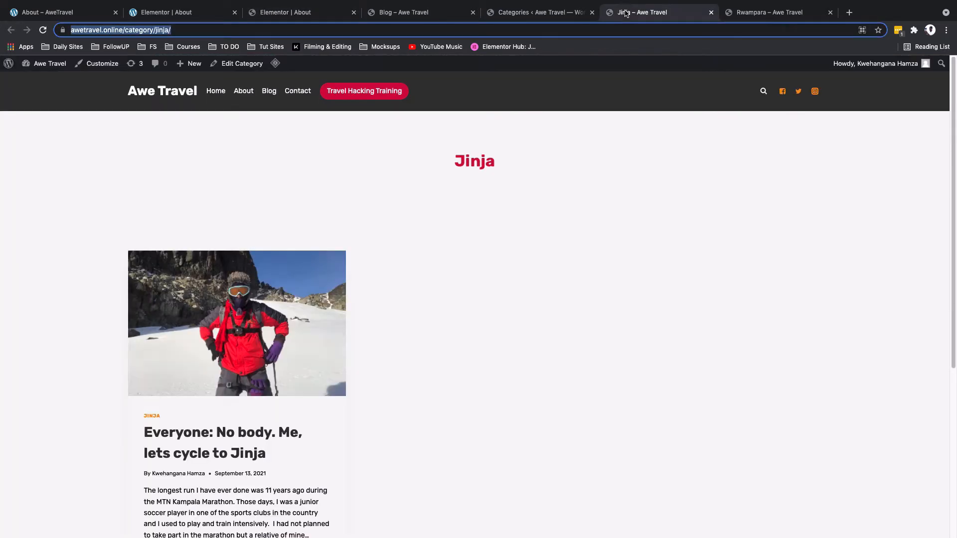
key(super+w)
key(super+w)
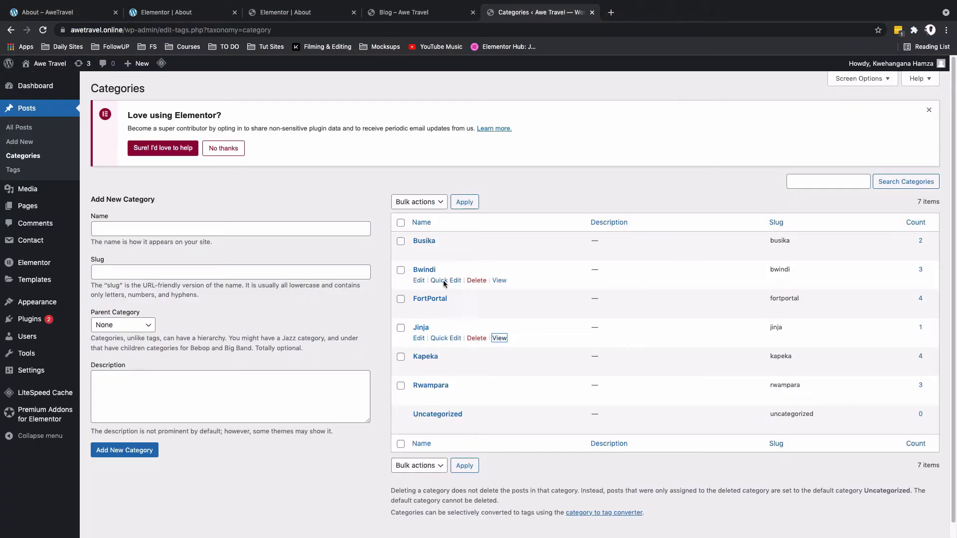
Step: View the Bwindi category page, copy its URL and paste it as the Bwindi item's link
super+click(499, 280)
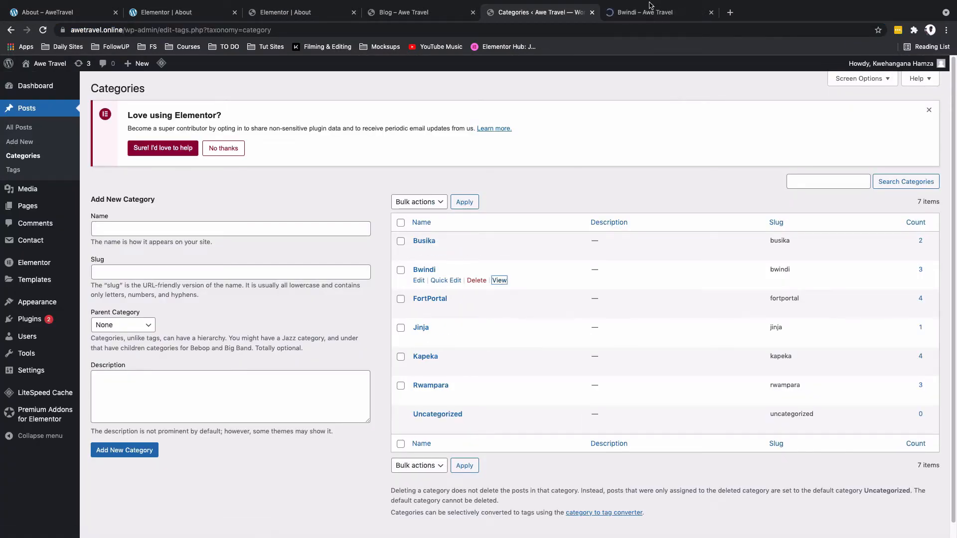
click(650, 6)
click(598, 29)
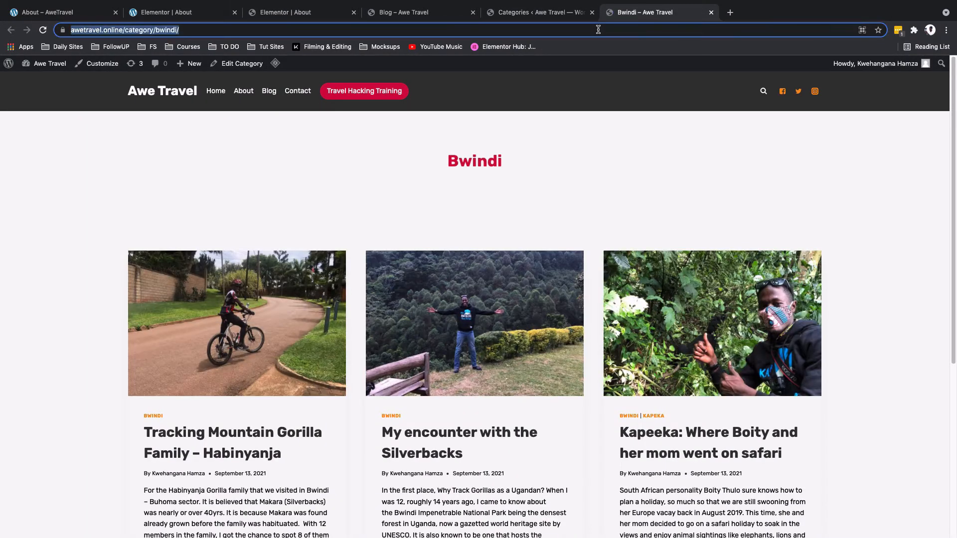
key(super+c)
click(294, 14)
click(48, 334)
key(super+v)
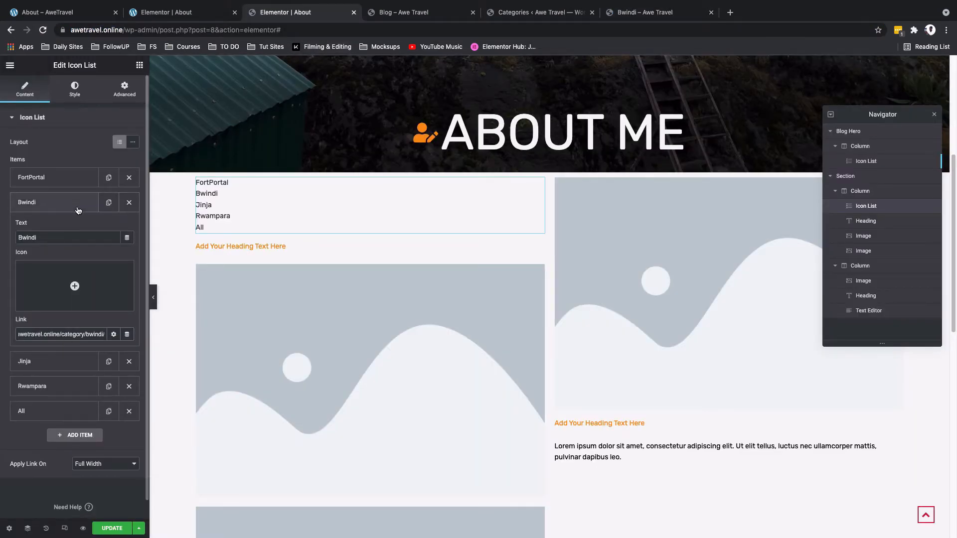
Step: Copy the FortPortal category page URL and paste it as the FortPortal item's link
click(77, 208)
click(70, 180)
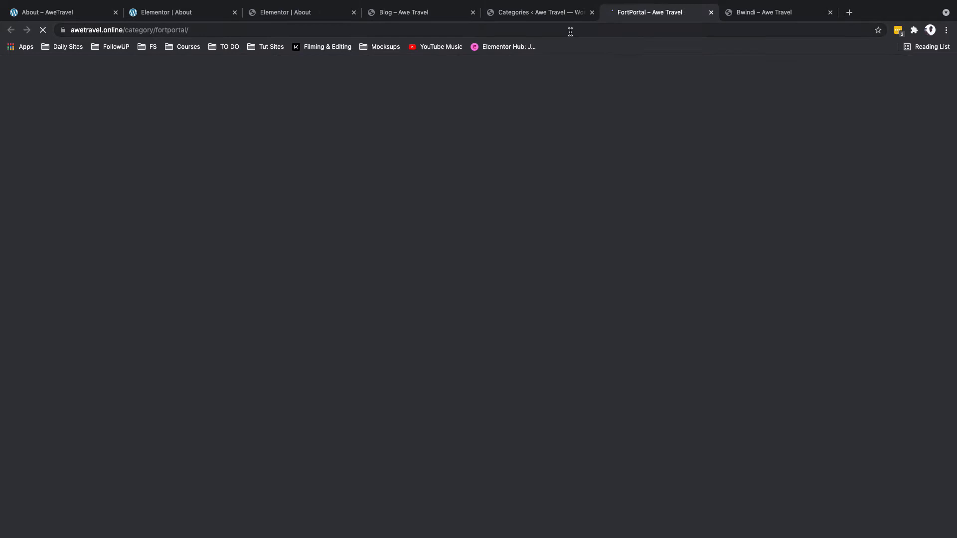
click(570, 32)
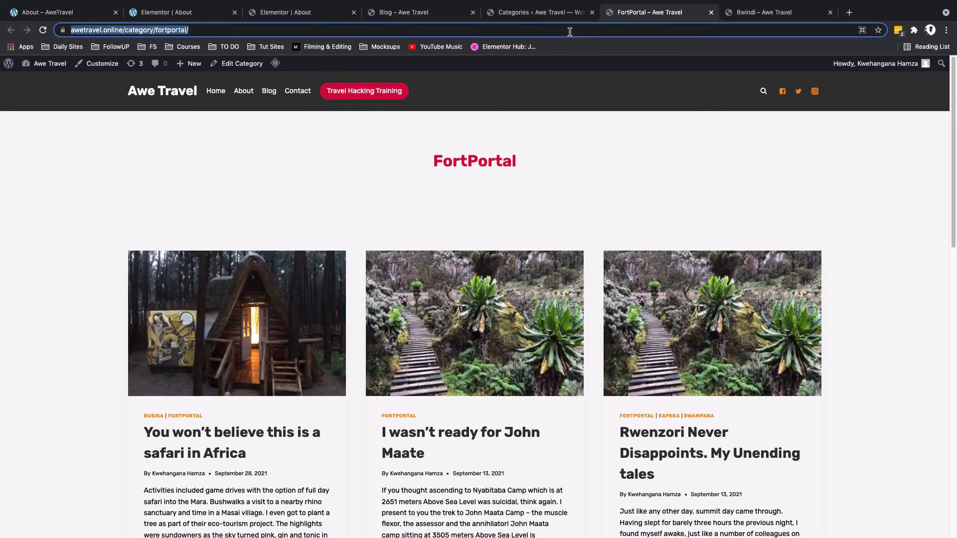
click(264, 12)
key(super+v)
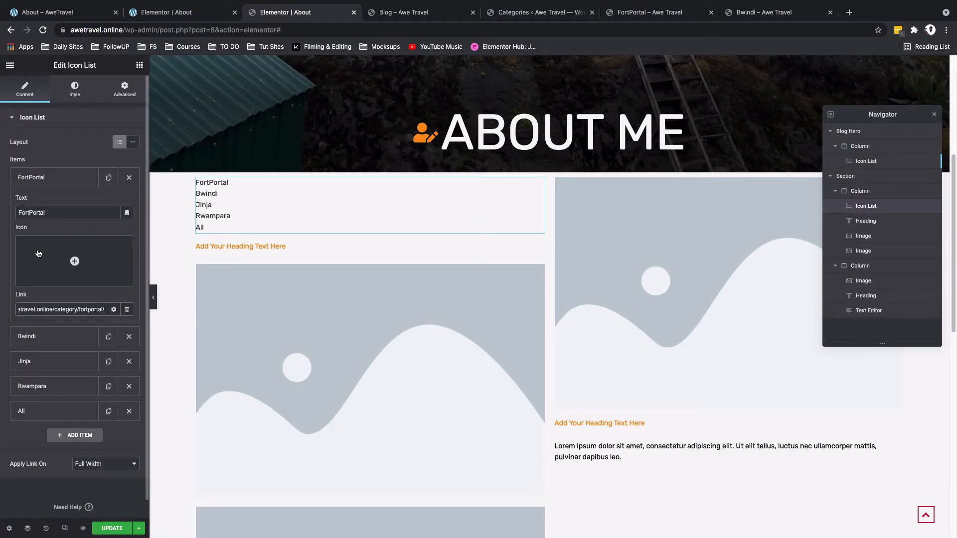
Step: Set the icon list to apply links inline and switch its layout to horizontal
click(38, 178)
click(101, 465)
click(100, 333)
click(100, 333)
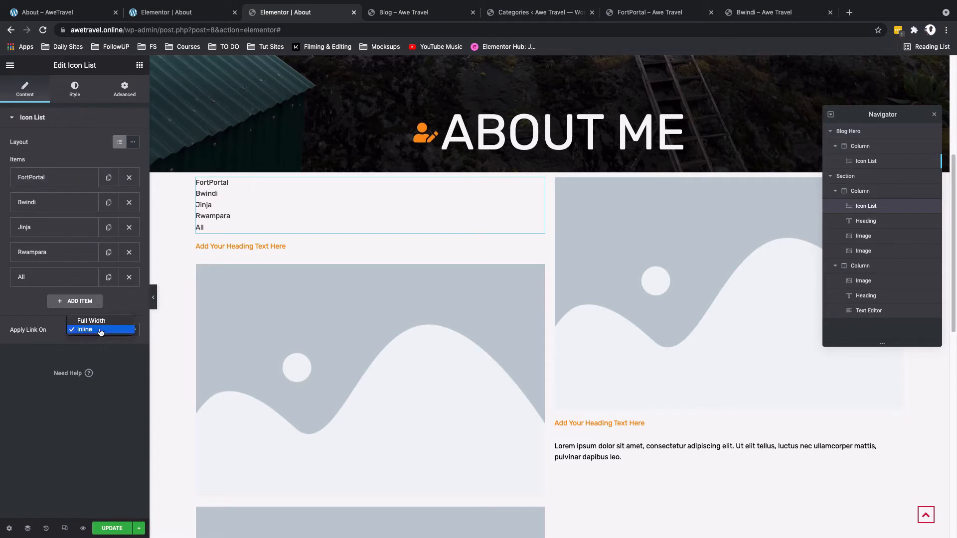
click(101, 332)
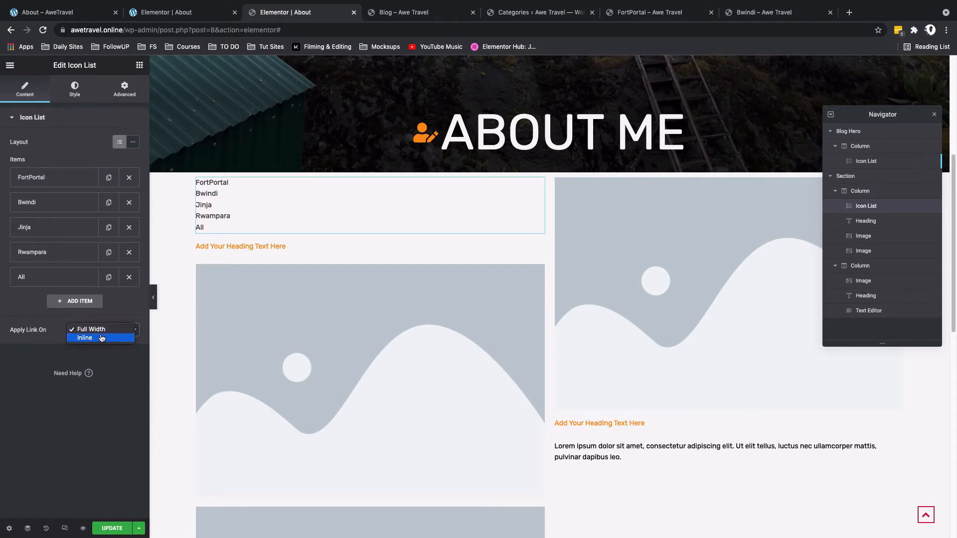
click(101, 339)
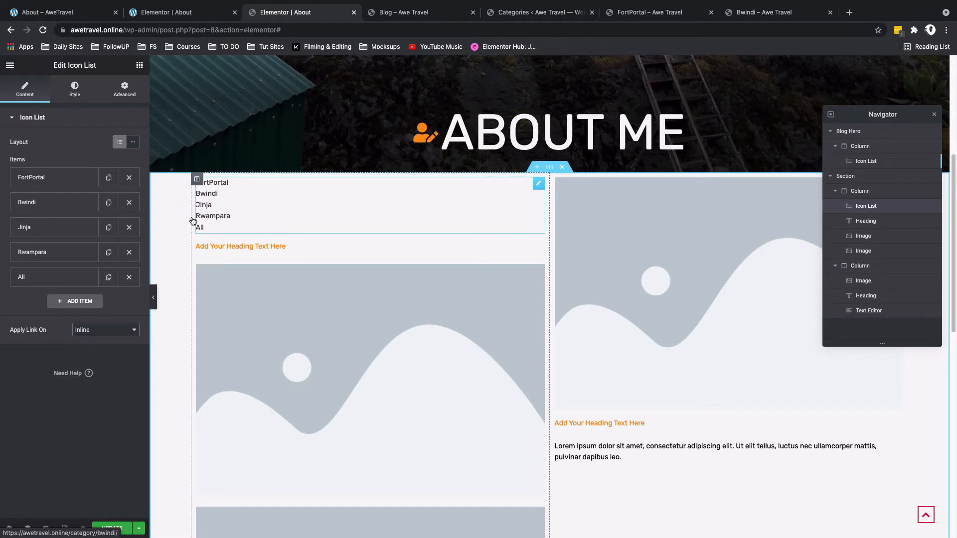
click(133, 143)
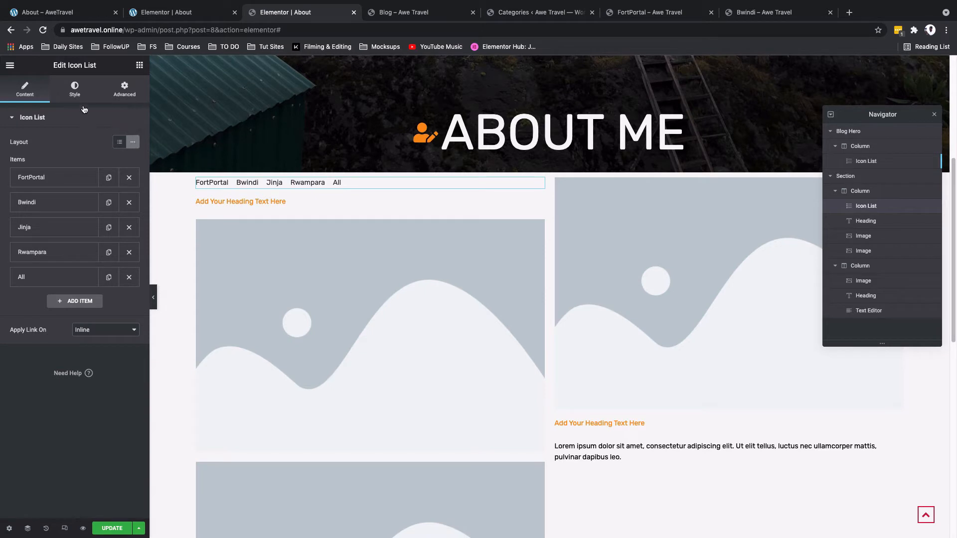
Step: Set the category icon list's space between items to 15 and align the list left
click(80, 96)
click(129, 153)
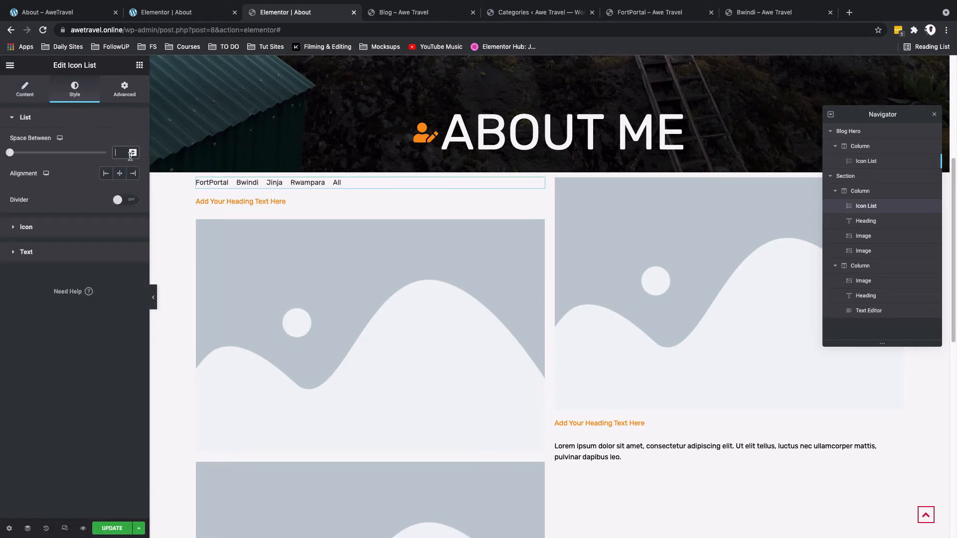
text(15)
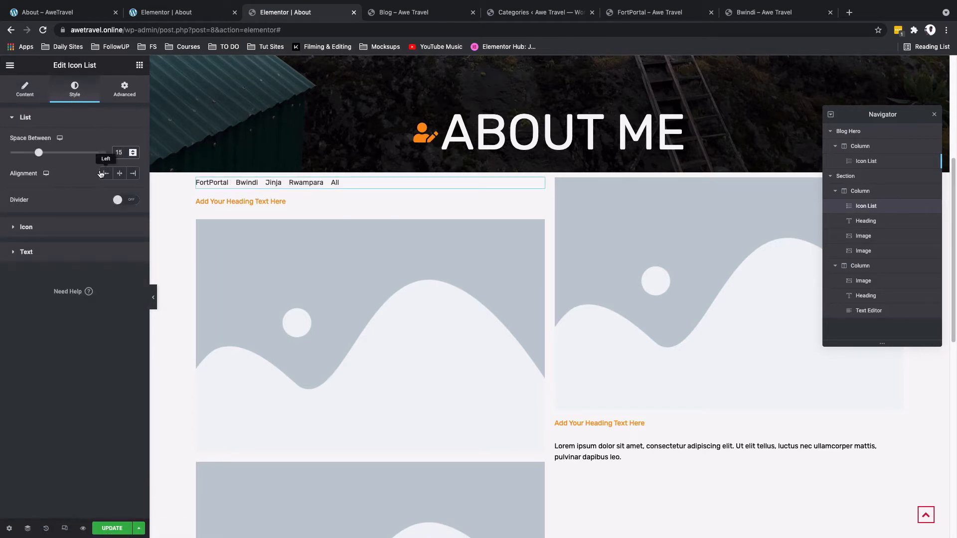
click(101, 174)
Step: Turn on a solid divider between list items with weight 2, height 100 and the Primary/Orange global colour
click(124, 201)
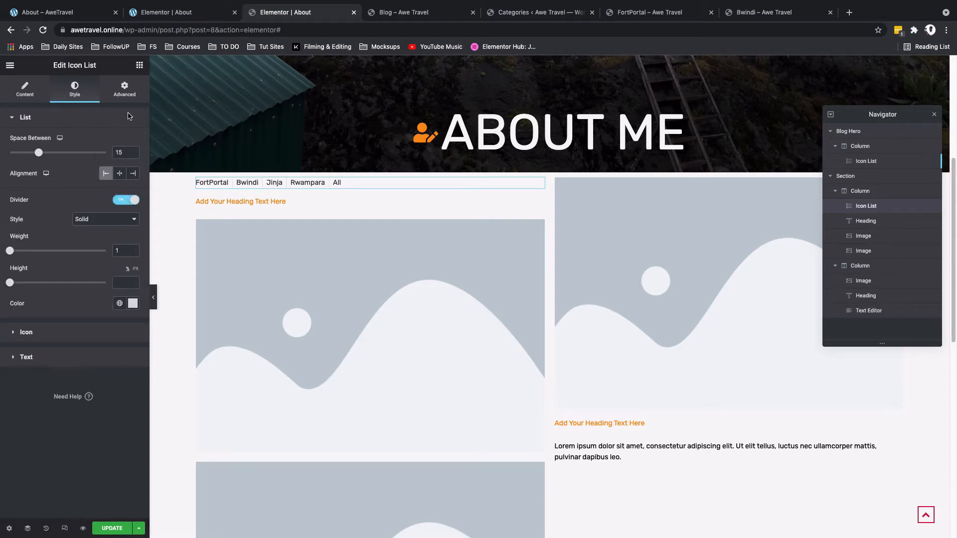
click(122, 251)
text(2)
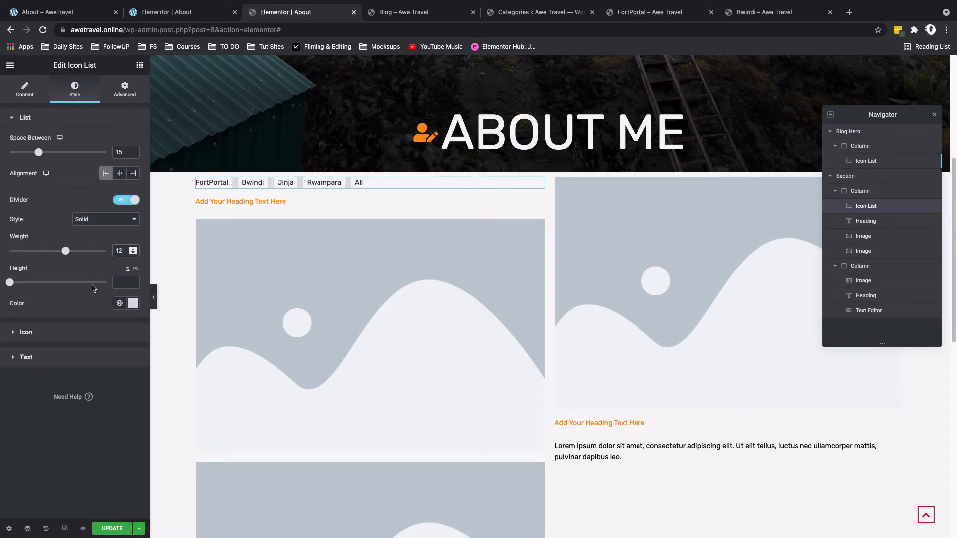
key(BackSpace)
key(BackSpace)
text(2)
click(118, 282)
text(100)
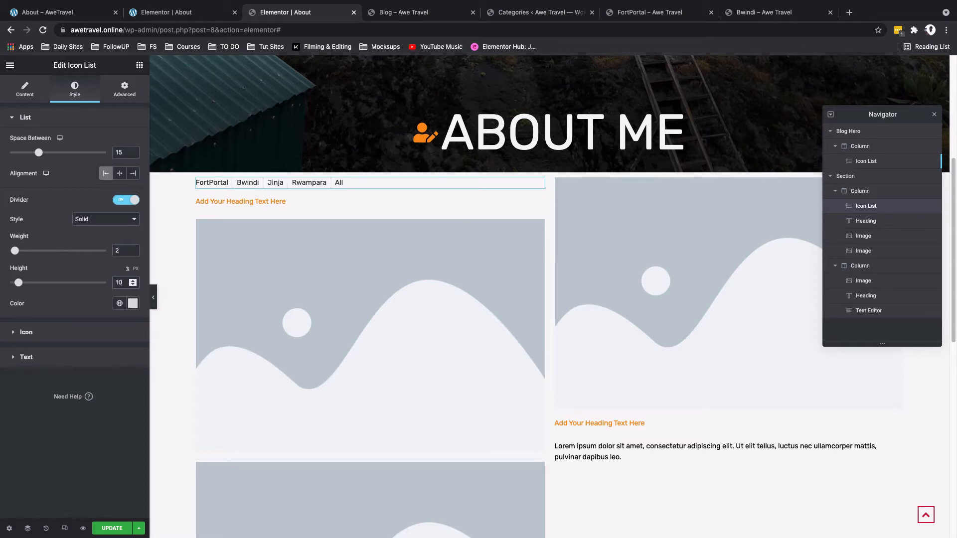
click(119, 304)
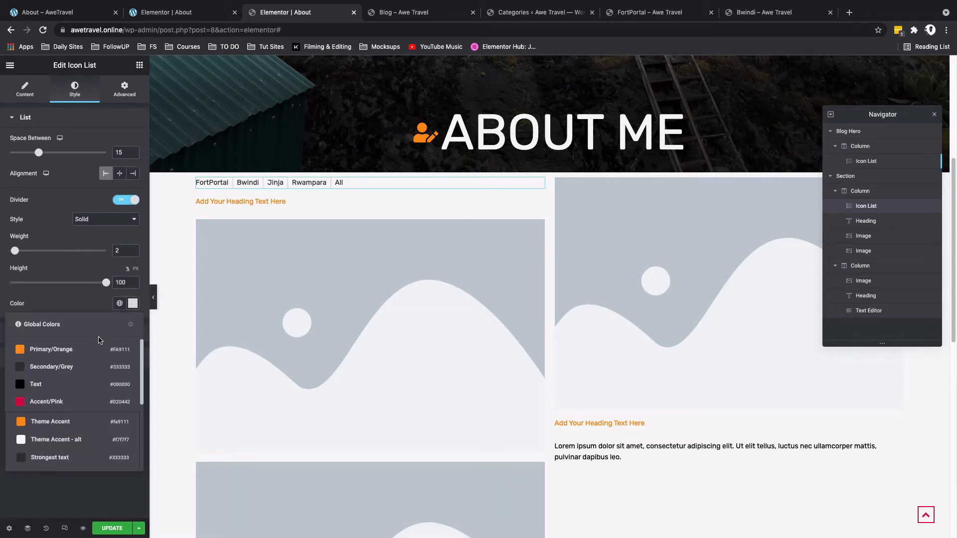
click(95, 350)
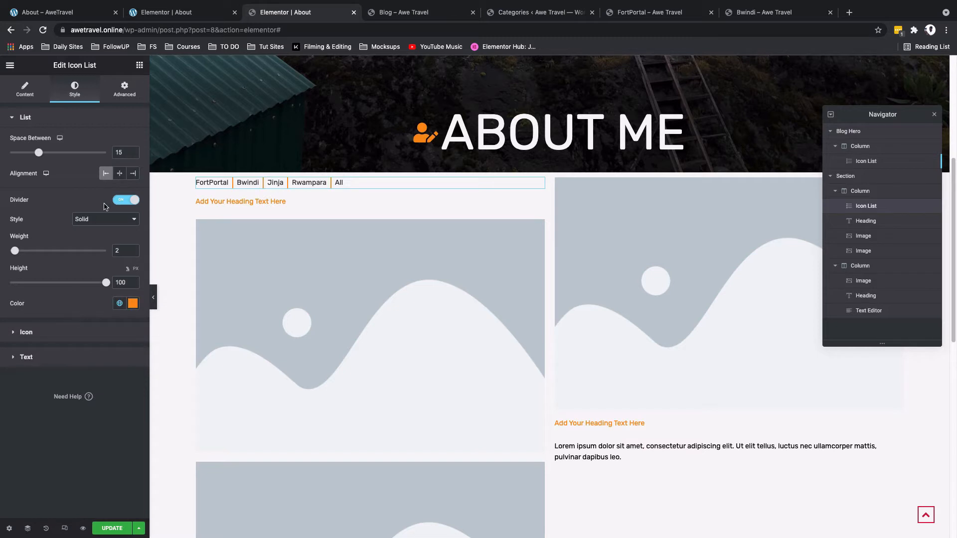
Step: Set the list text typography transform to Uppercase
click(57, 365)
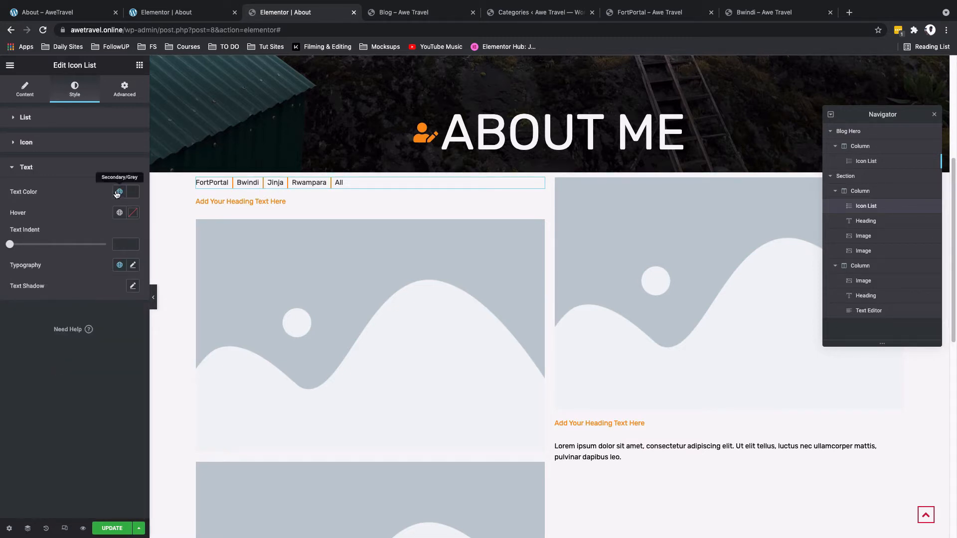
click(134, 266)
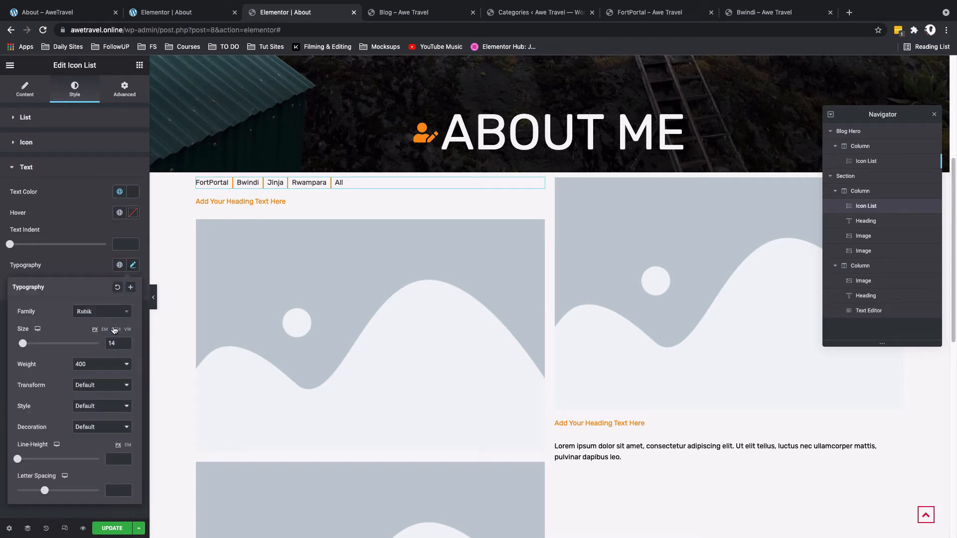
click(105, 389)
click(93, 393)
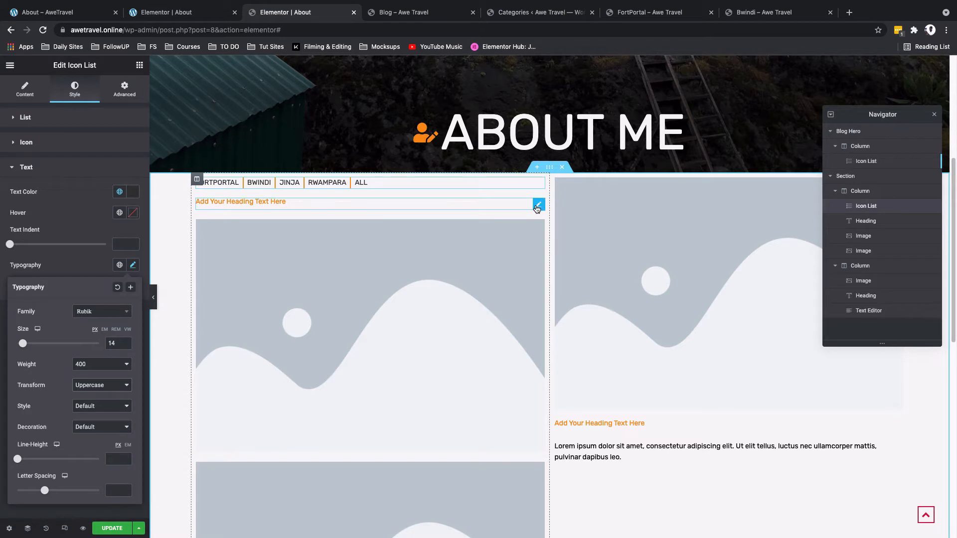
Step: Replace the heading below the list with the title "I Climb, I Ride, I Live Life"
click(538, 205)
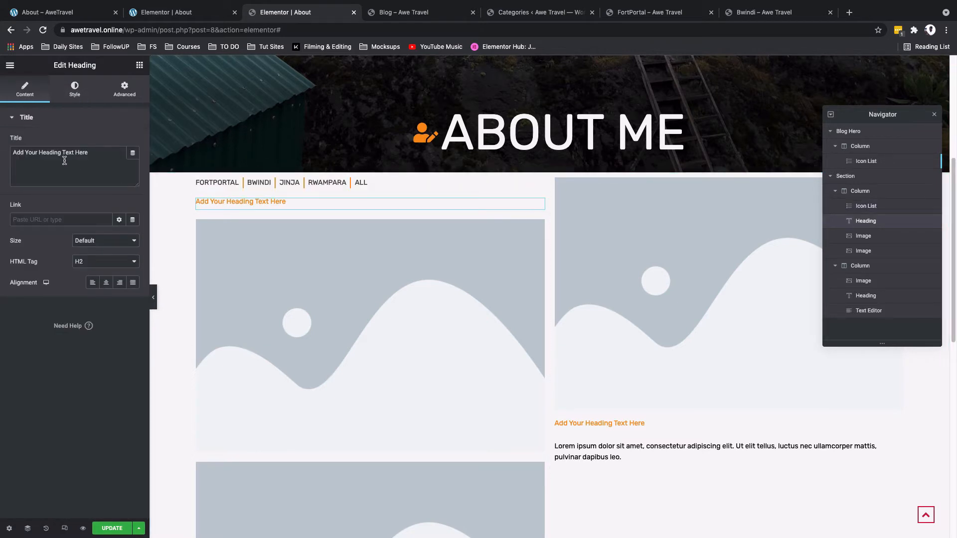
drag(88, 153, 13, 154)
key(BackSpace)
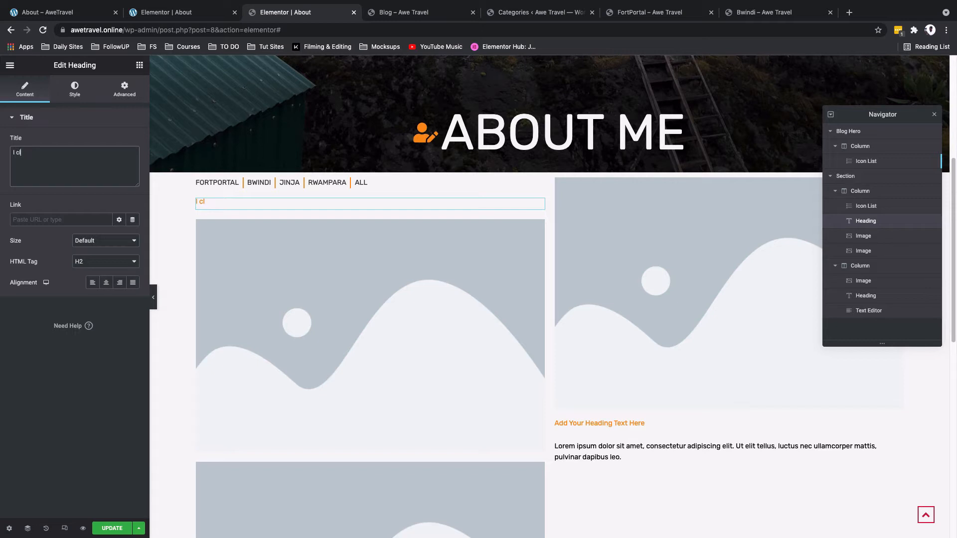
text(I Climb, I Ride, I Li)
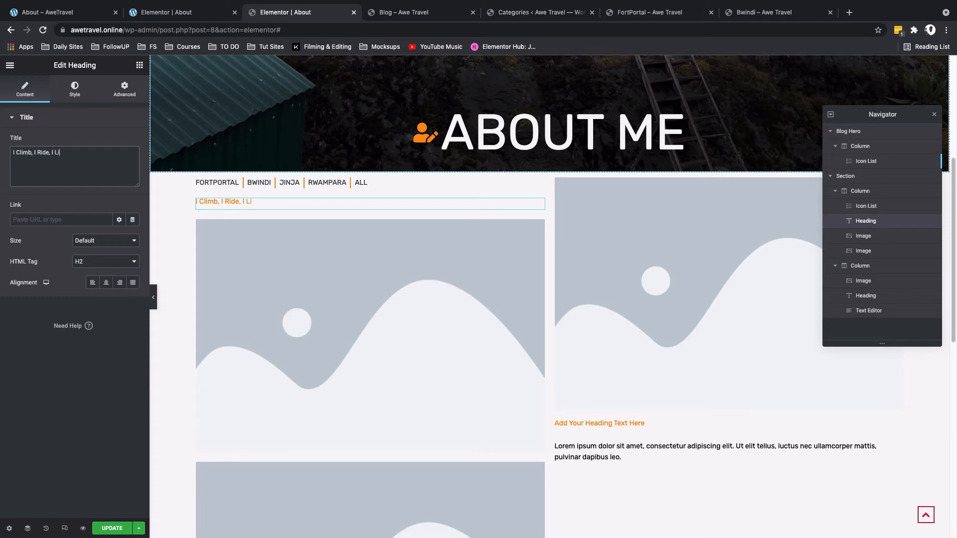
text(ve Lify)
key(BackSpace)
text(e)
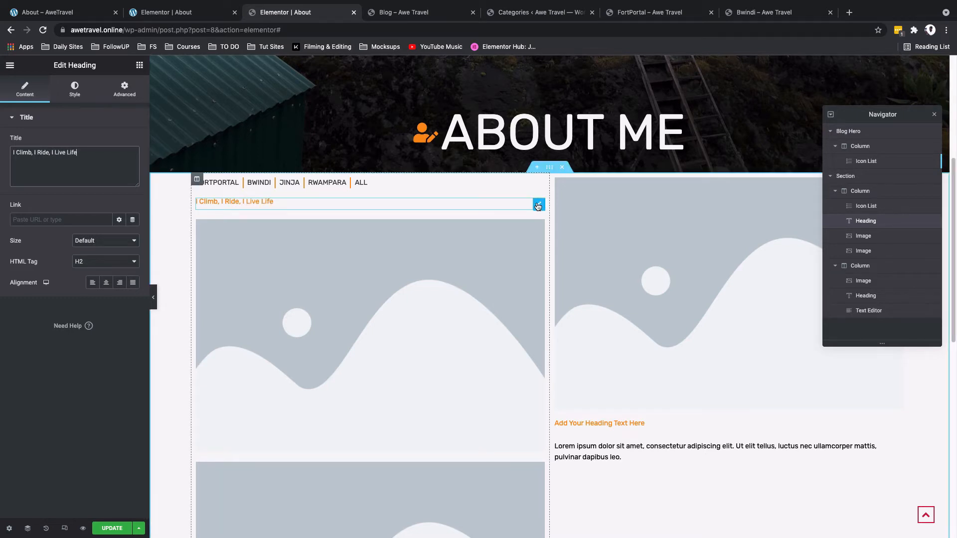
Step: Set the heading's text colour to the global Text colour
click(75, 92)
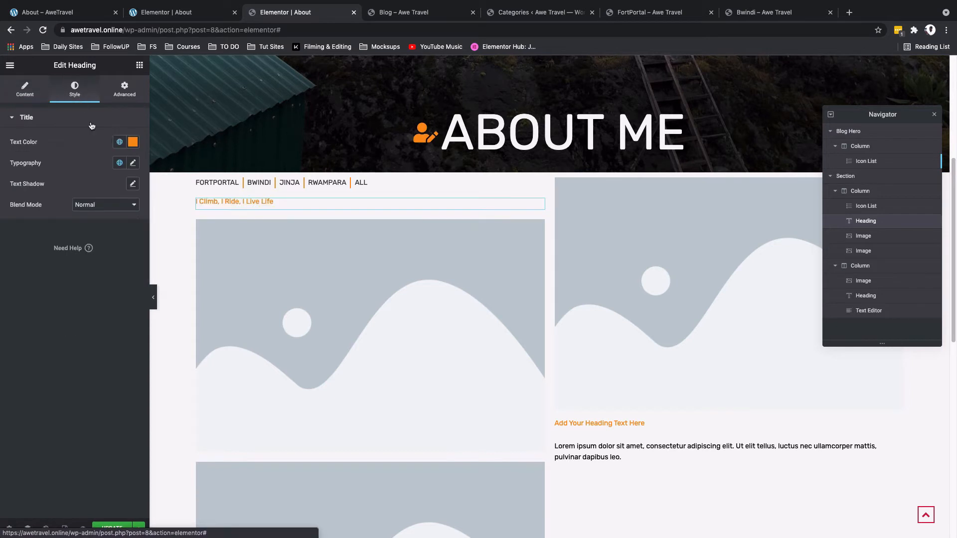
click(119, 143)
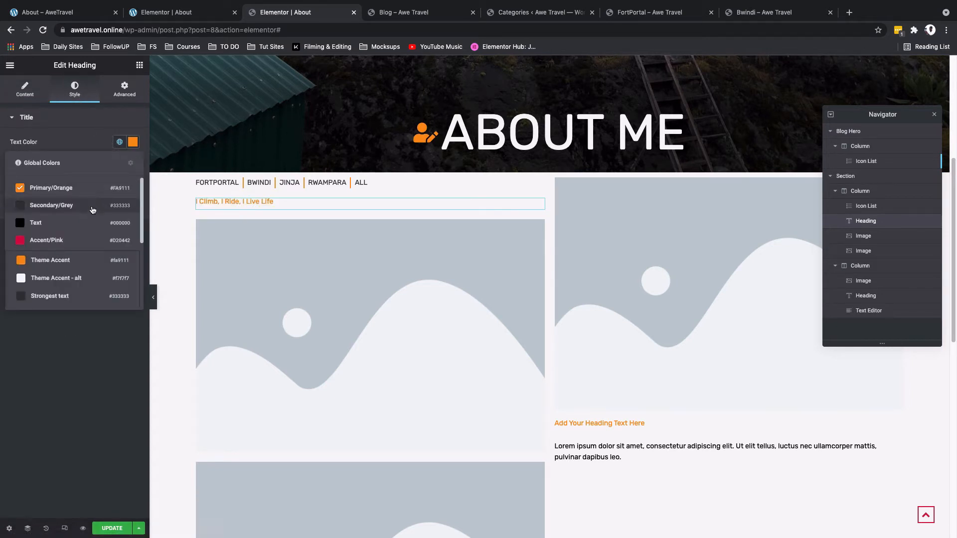
click(92, 213)
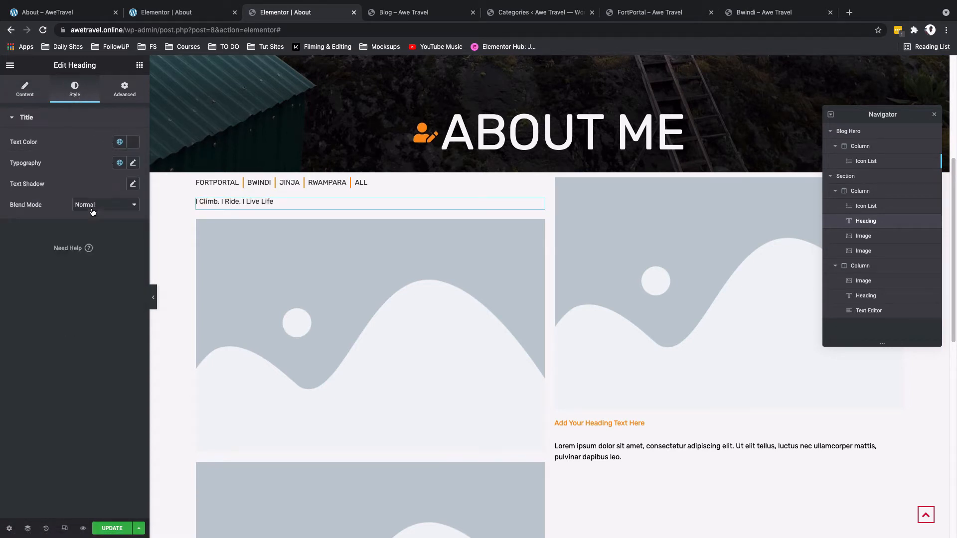
click(120, 143)
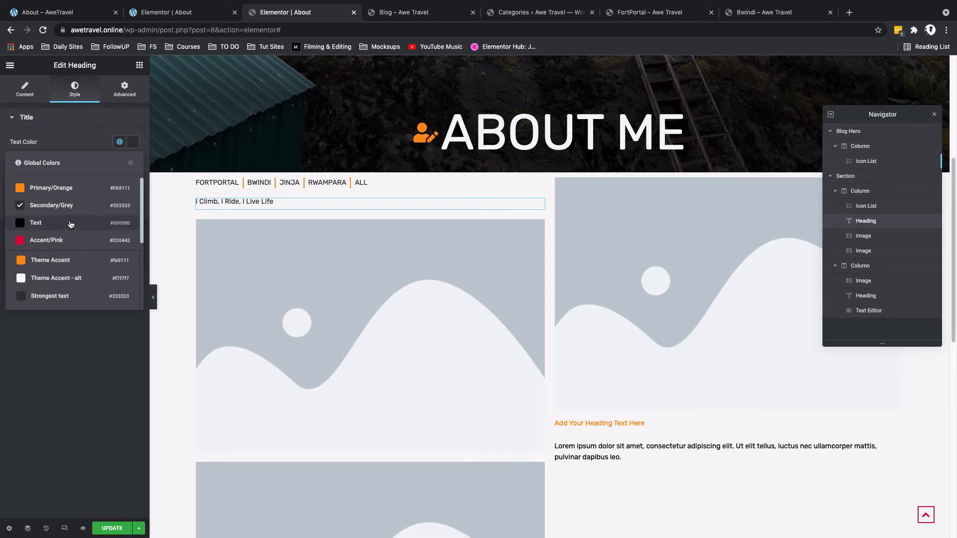
click(70, 225)
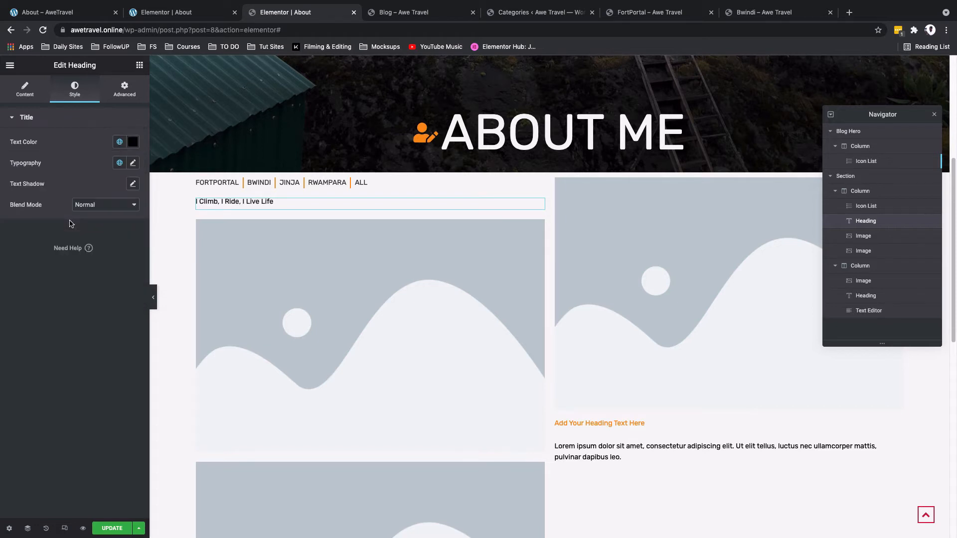
Step: Set the heading's typography to size 50 and weight 600, and its text colour to Secondary/Grey
click(131, 166)
double_click(113, 242)
text(600)
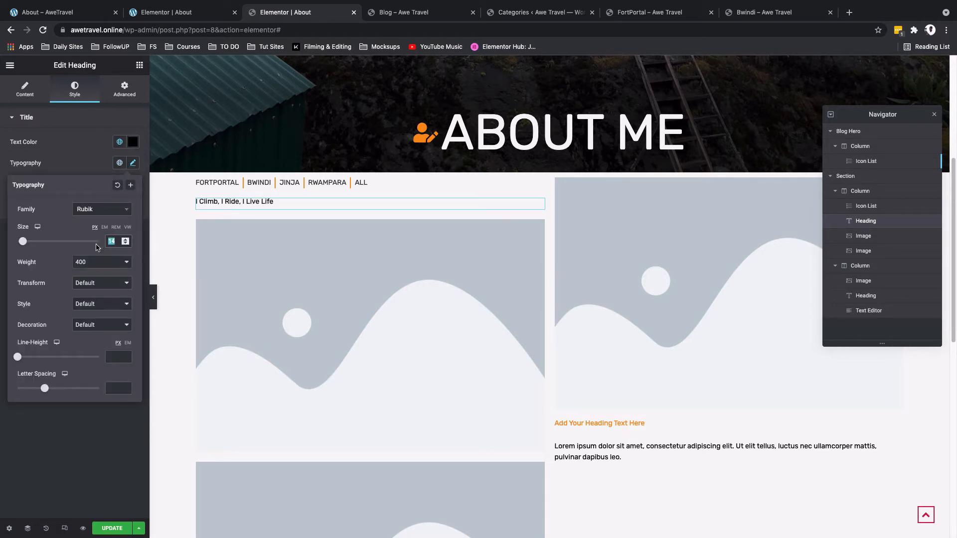
key(BackSpace)
key(BackSpace)
key(BackSpace)
text(50)
click(112, 259)
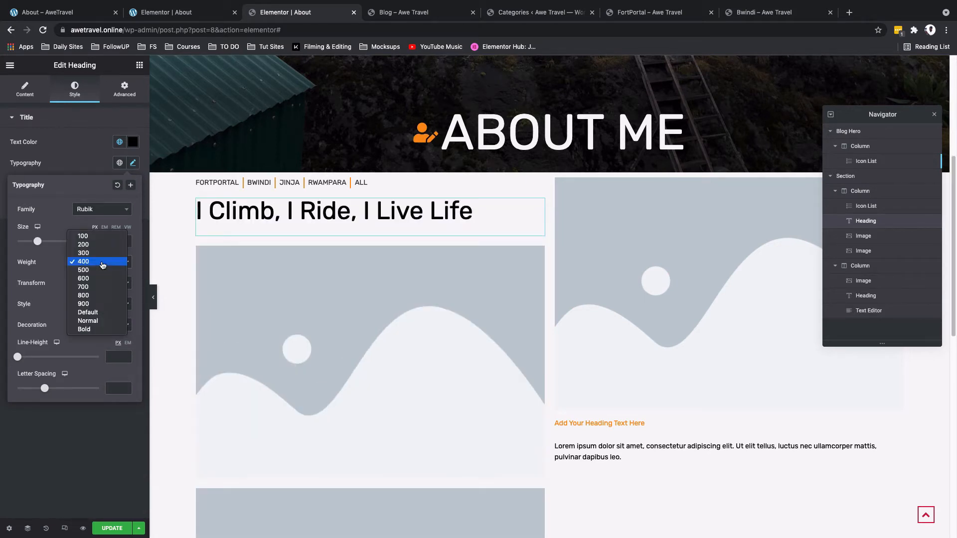
click(101, 285)
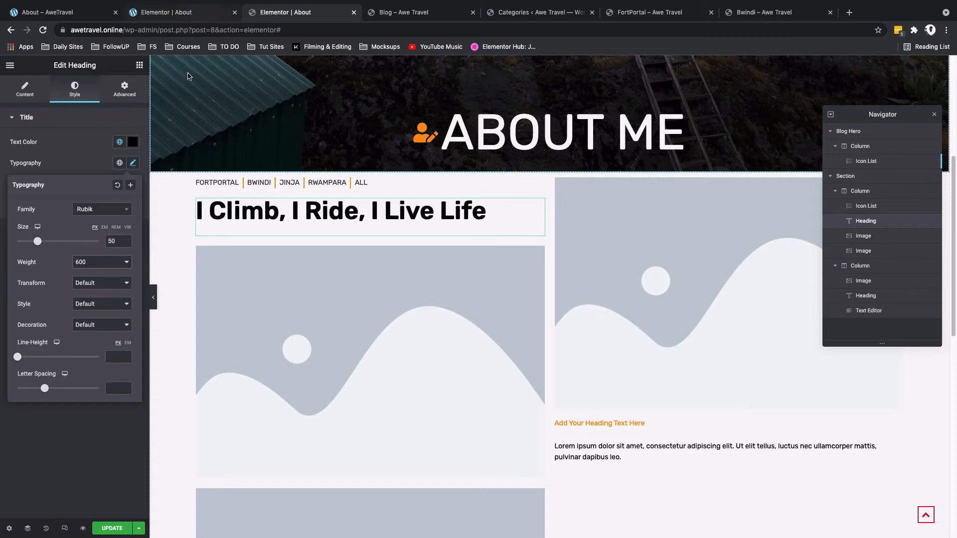
click(119, 144)
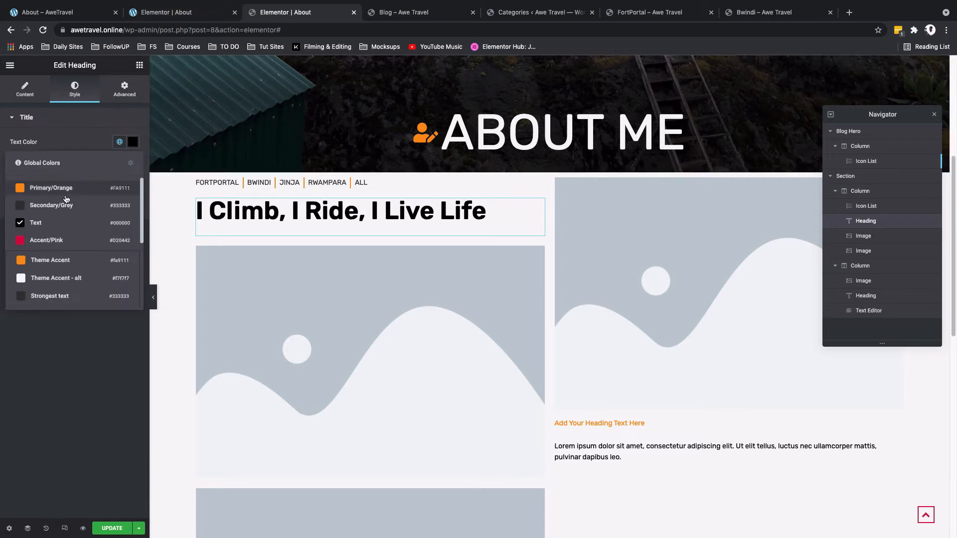
click(60, 205)
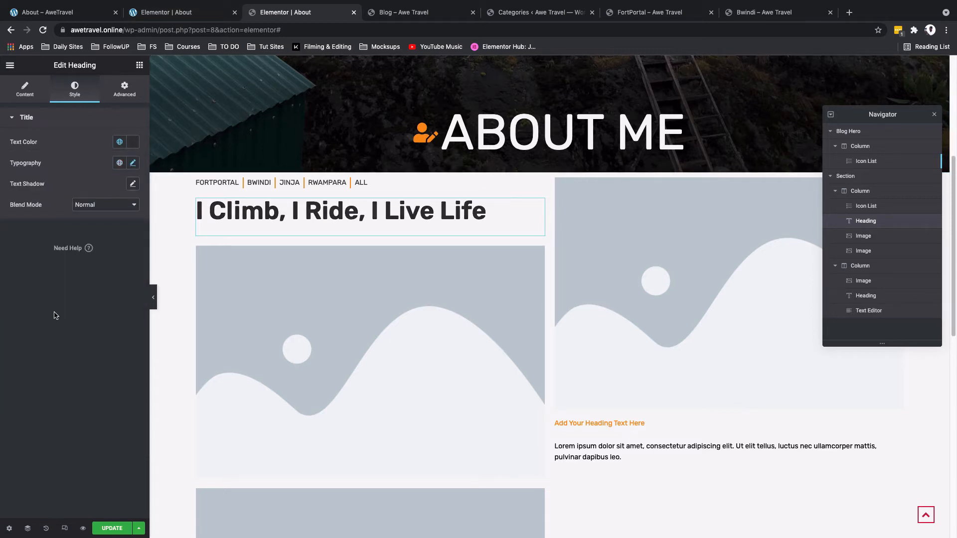
Step: Compare the edited section with the reference About page open in the other tab
scroll(381, 372, down, 2)
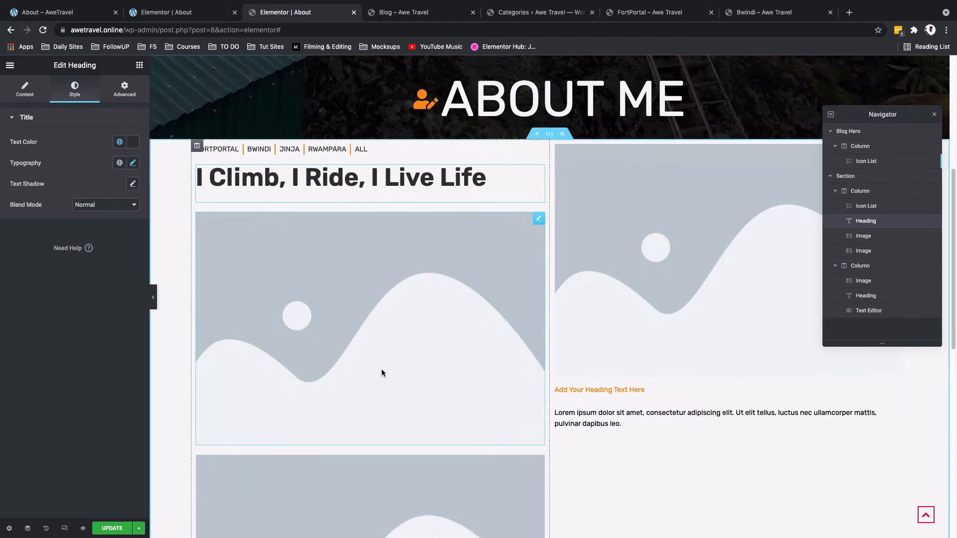
scroll(382, 367, down, 5)
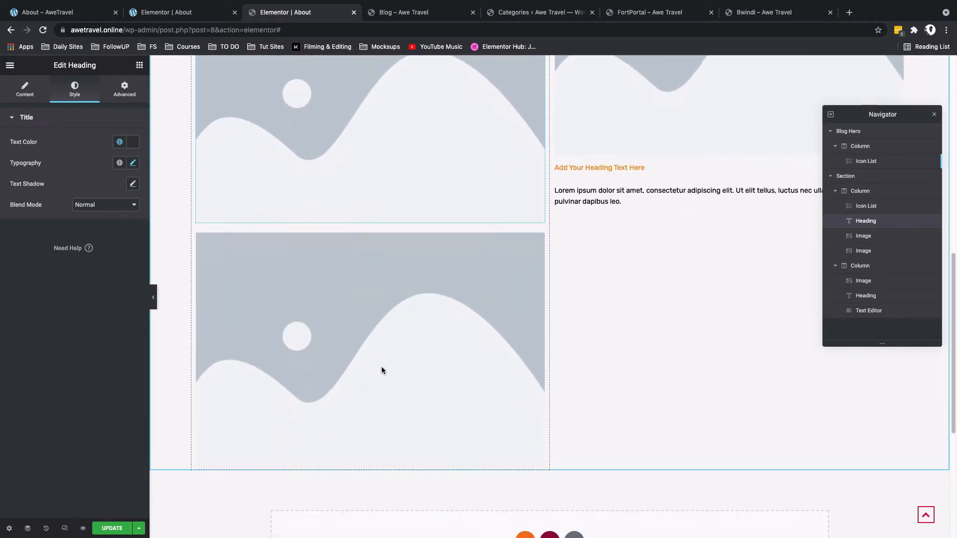
scroll(377, 357, up, 3)
click(70, 12)
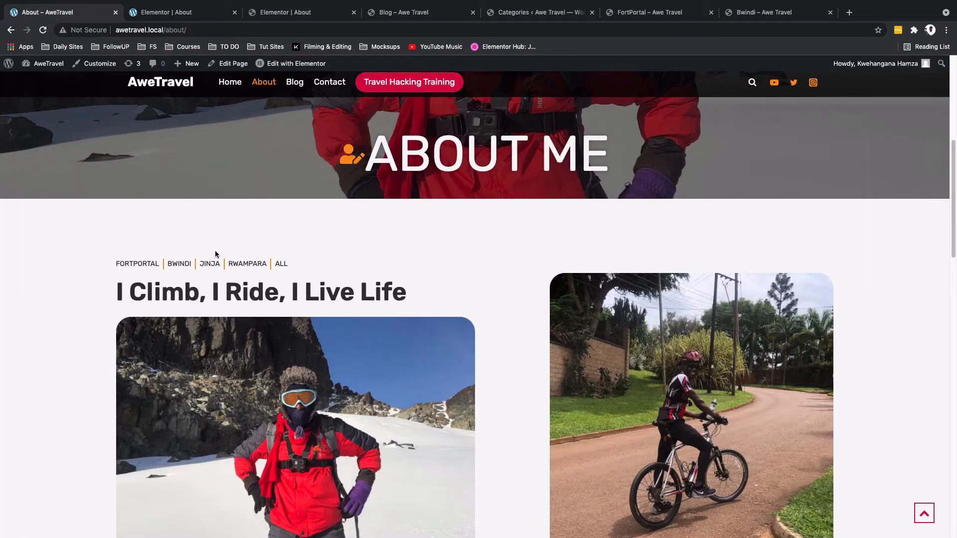
scroll(263, 319, down, 2)
scroll(264, 319, down, 4)
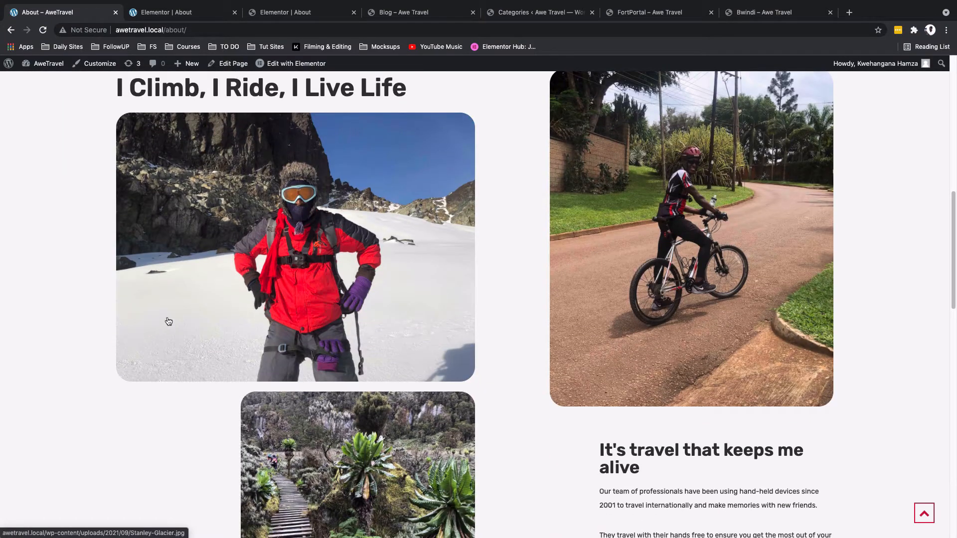
scroll(308, 449, down, 4)
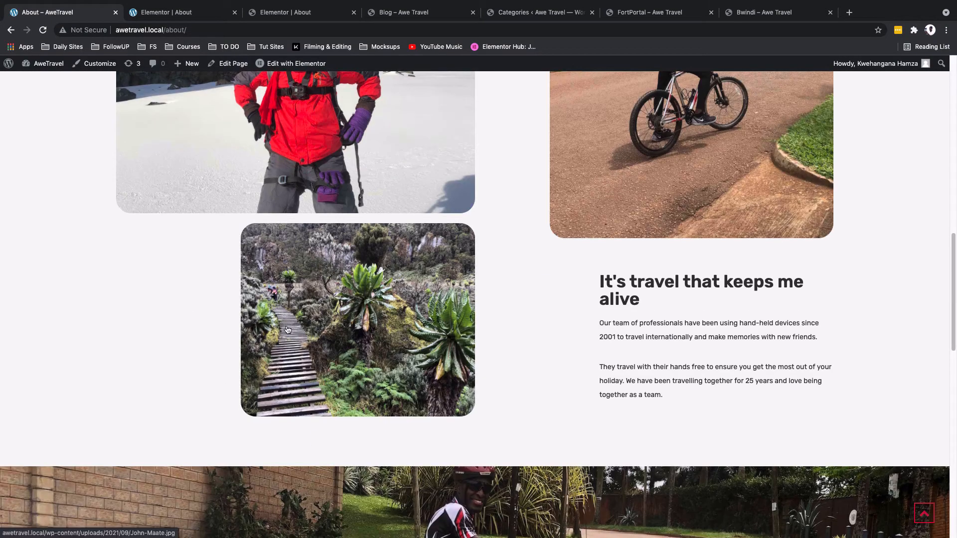
scroll(345, 326, up, 2)
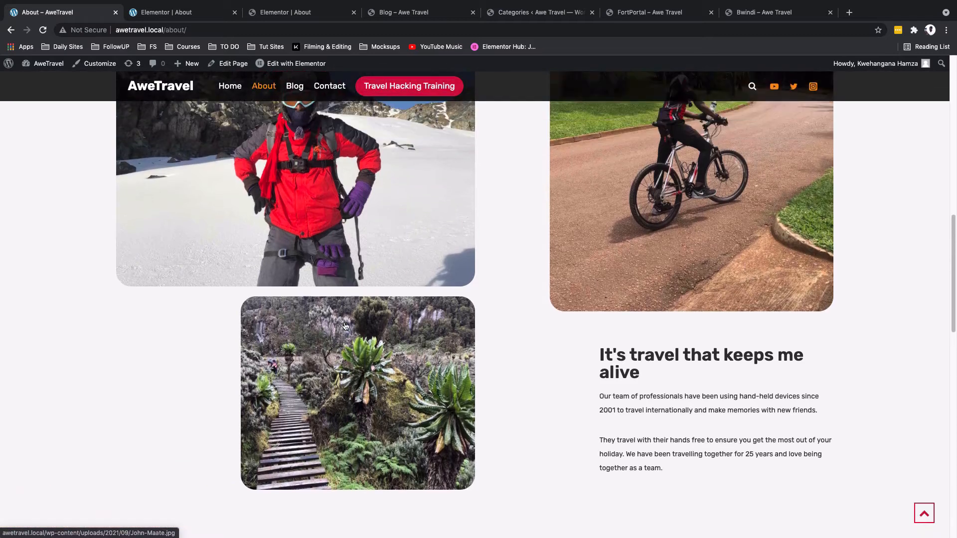
click(278, 13)
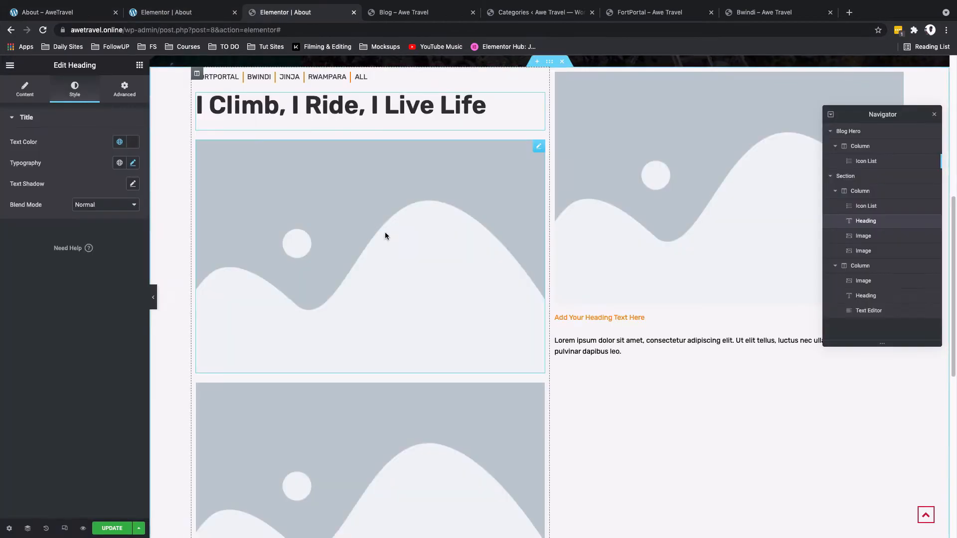
Step: Replace the first placeholder image with the climber-in-snow photo from the media library and open its style settings
click(538, 147)
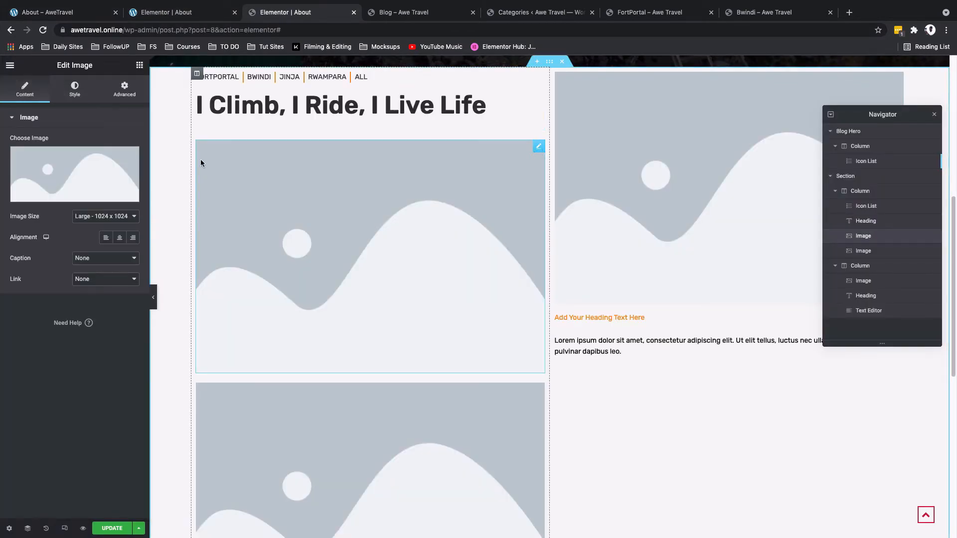
click(64, 165)
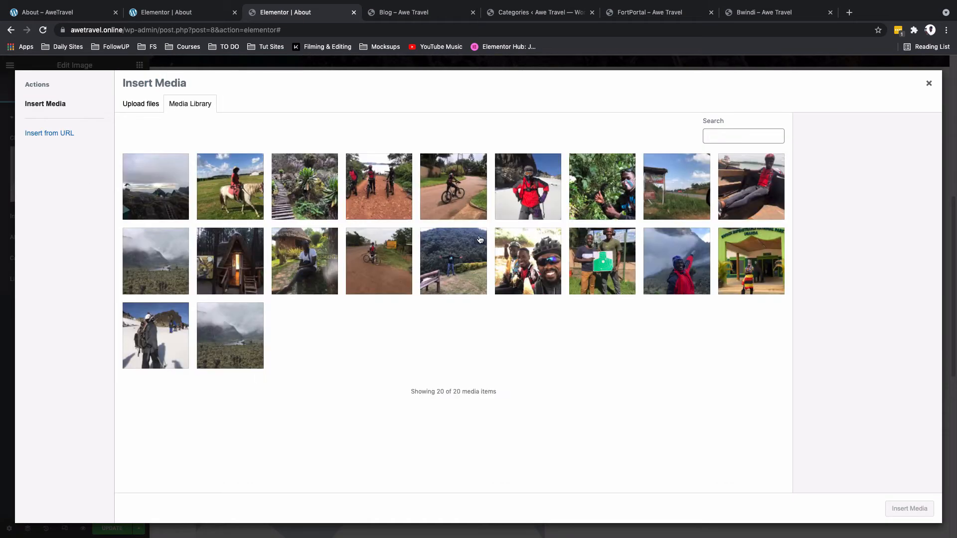
click(521, 218)
click(891, 512)
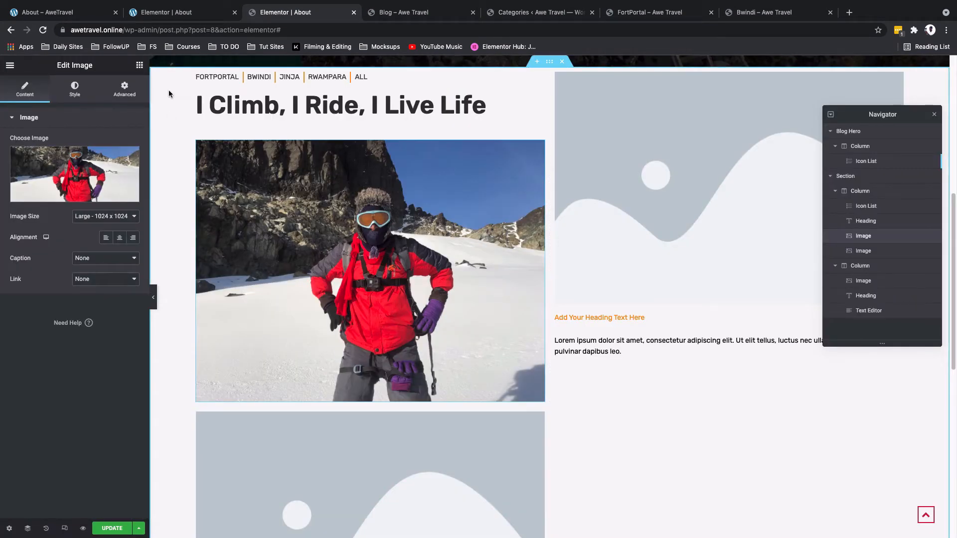
click(75, 91)
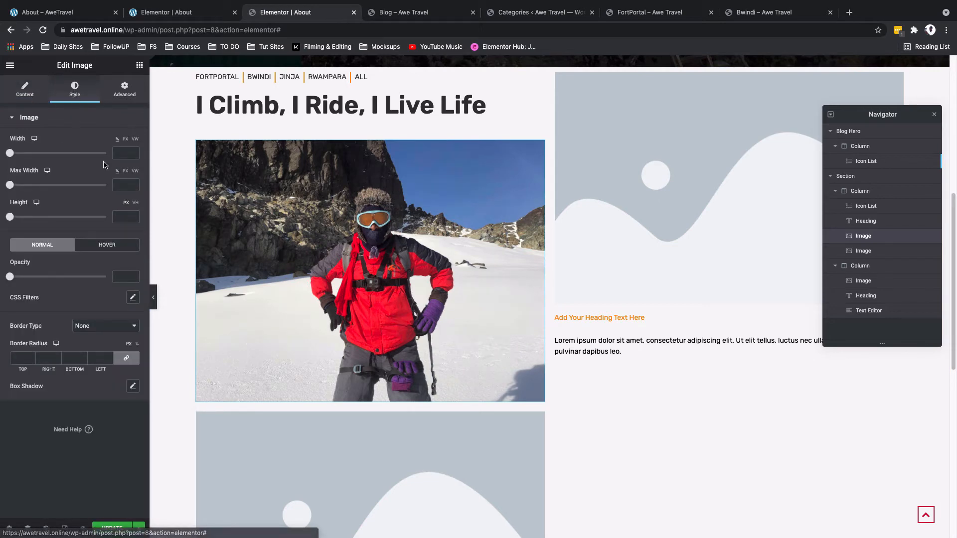
Step: Set the climber image's width and max width to 100%, height to 40 VH, and border radius to 30
click(117, 151)
text(100)
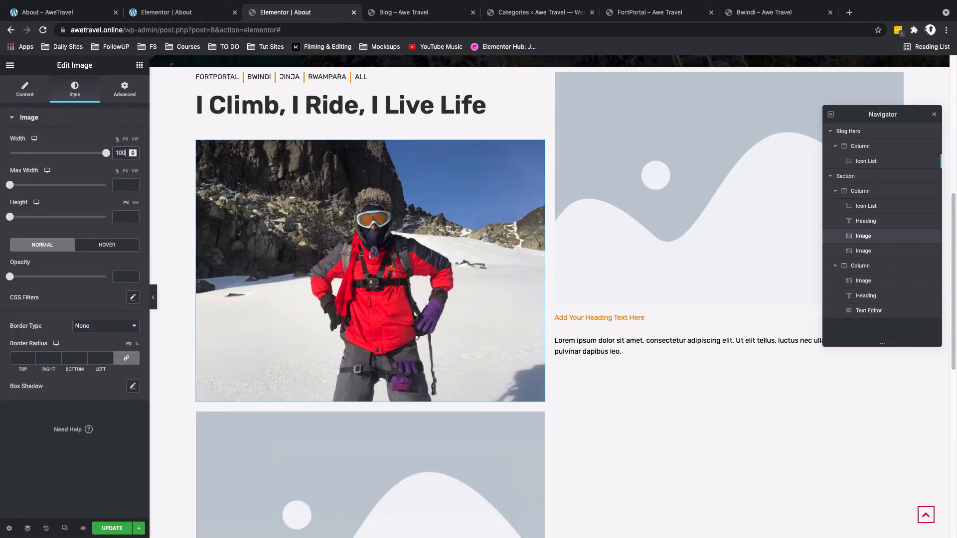
click(118, 184)
text(100)
drag(9, 217, 25, 213)
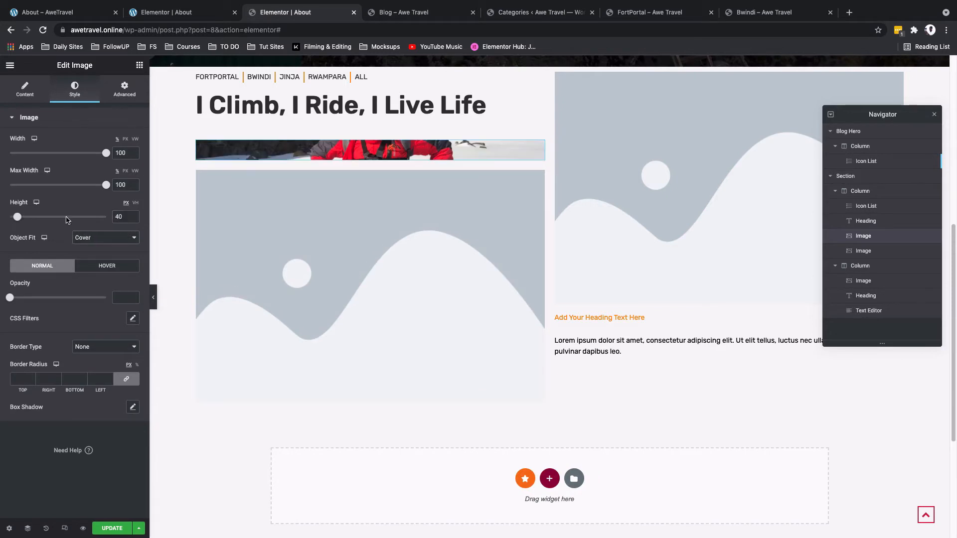
click(136, 204)
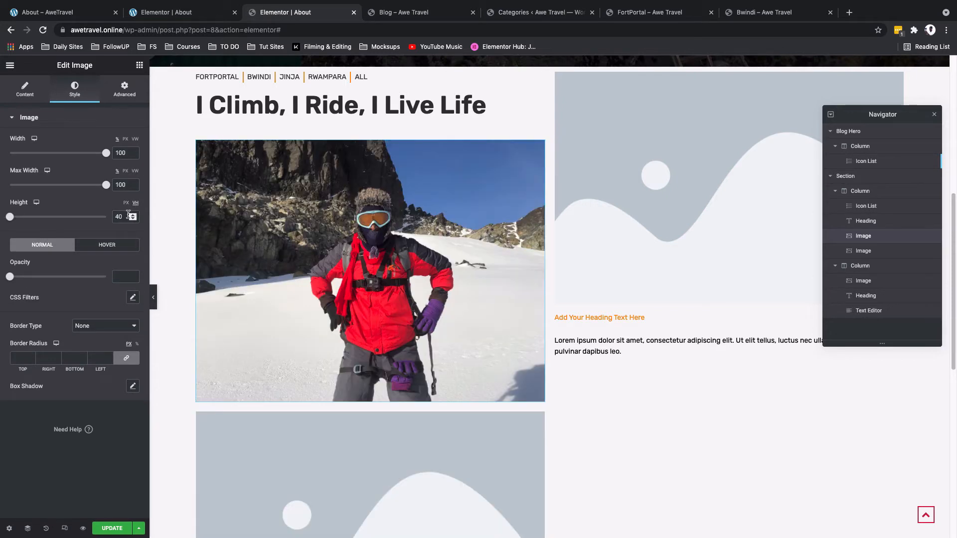
click(22, 358)
text(30)
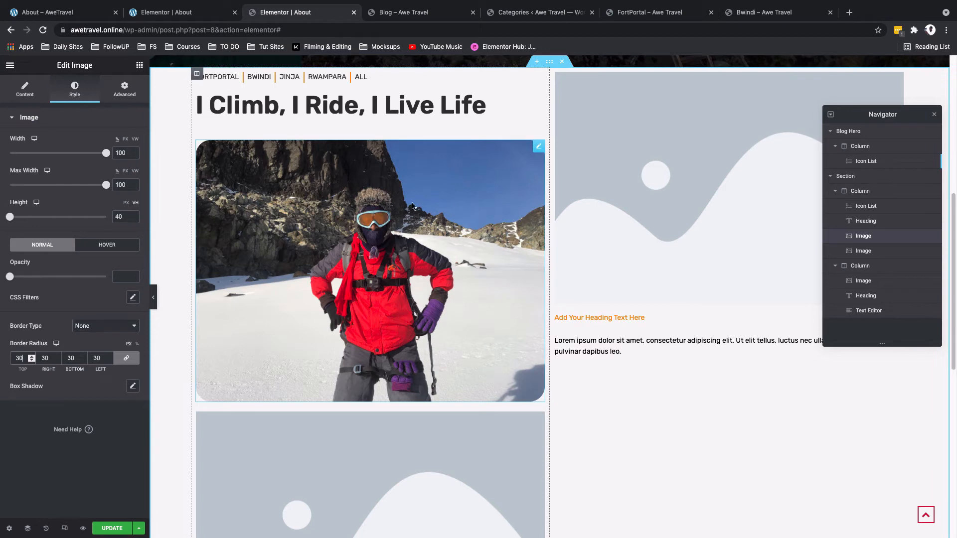
Step: Replace the second placeholder image with the boardwalk-through-giant-plants photo from the media library
scroll(549, 339, down, 3)
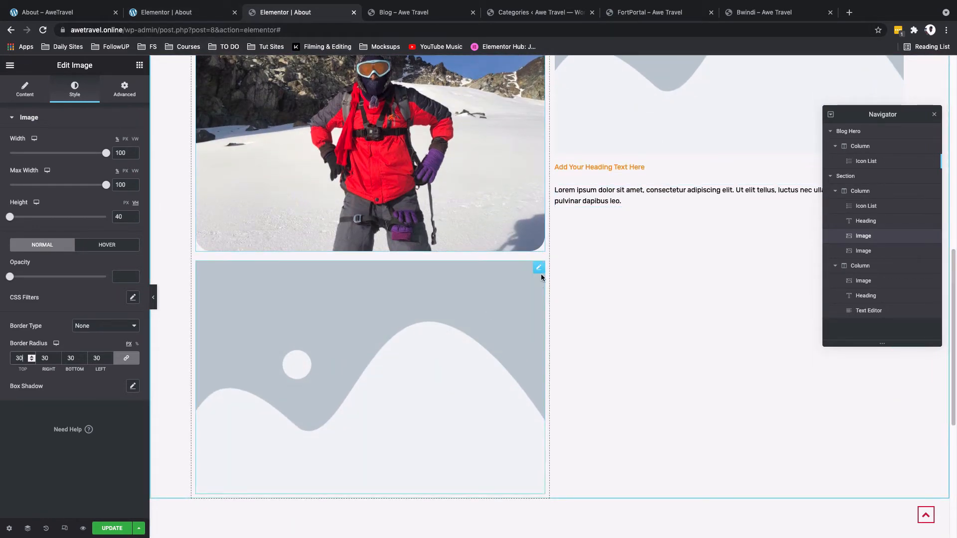
click(540, 275)
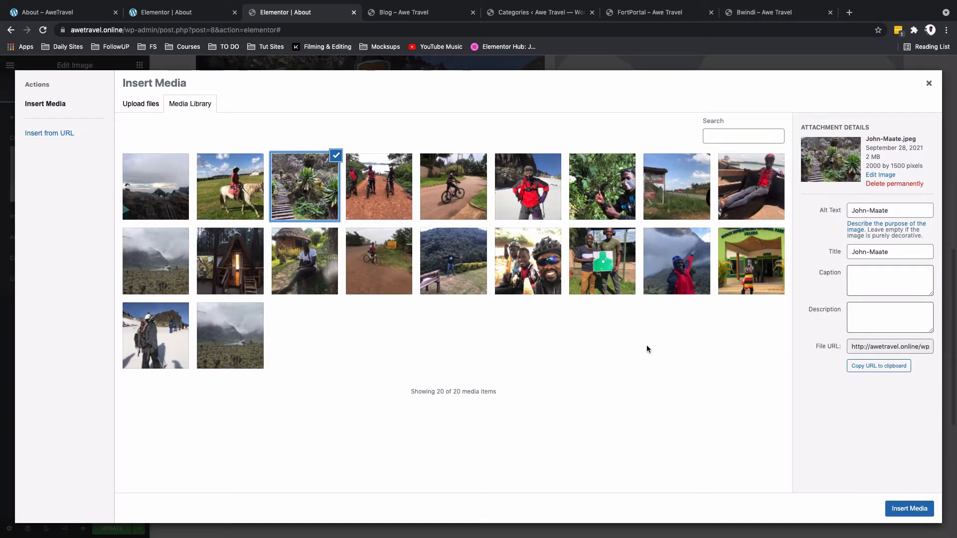
click(909, 509)
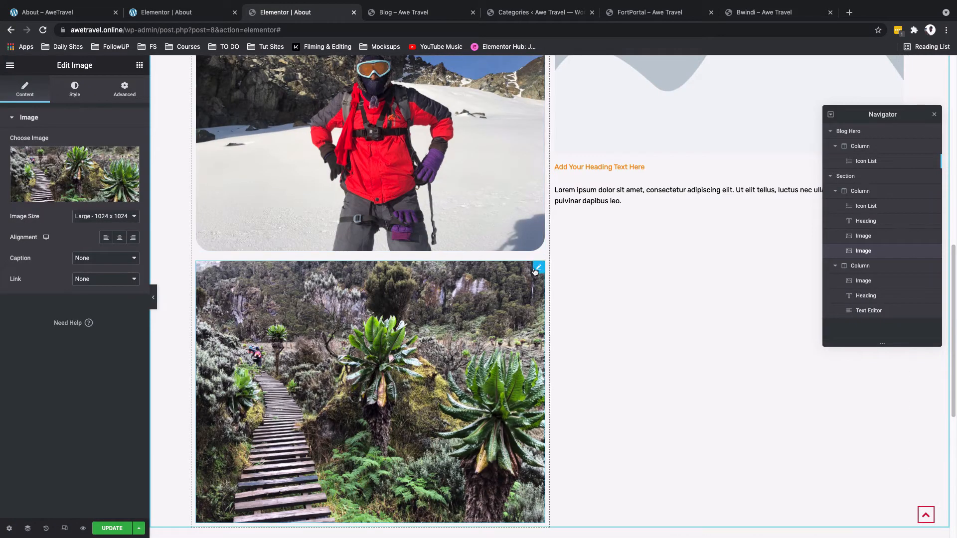
Step: Set the boardwalk image's width and max width to 100%, height to 40 VH, and border radius to 30
click(74, 92)
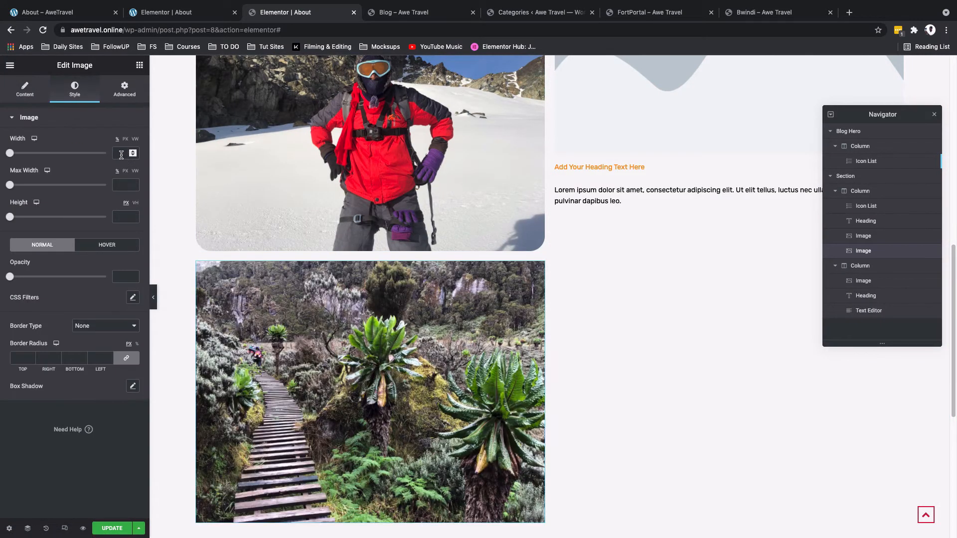
text(100)
click(114, 185)
text(100)
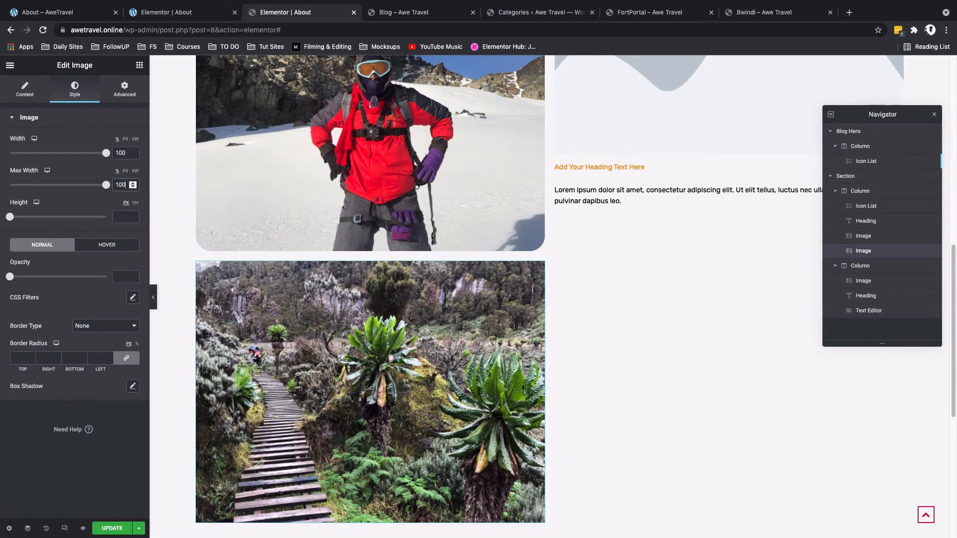
text(40)
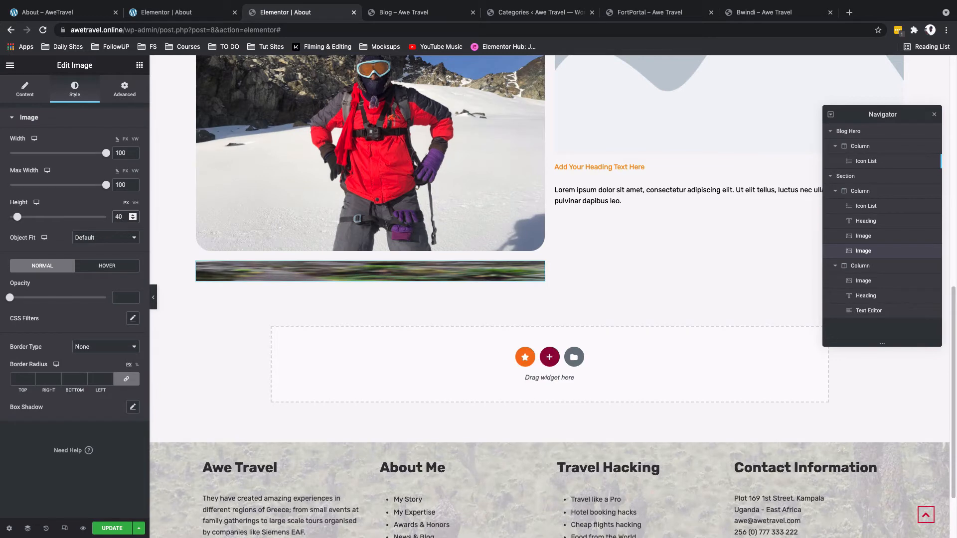
click(135, 202)
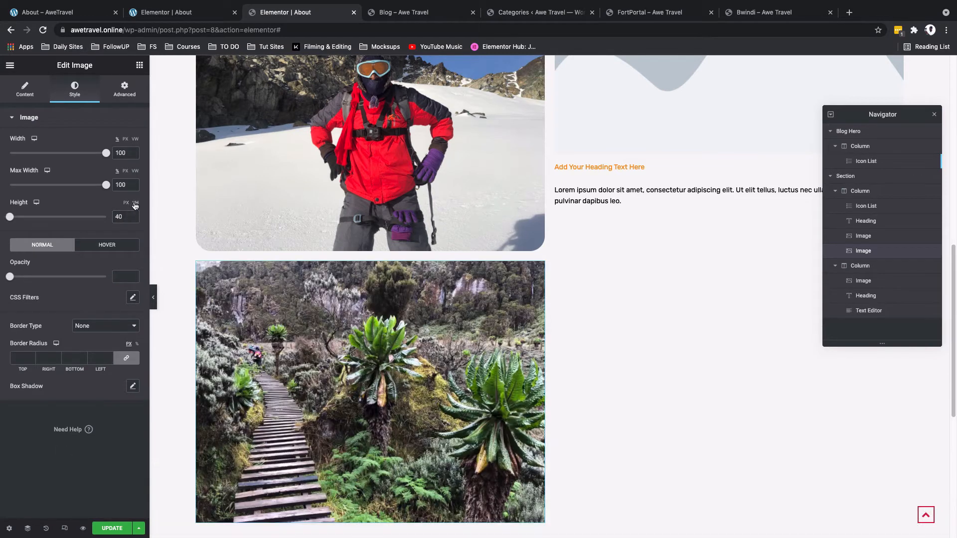
click(11, 360)
text(30)
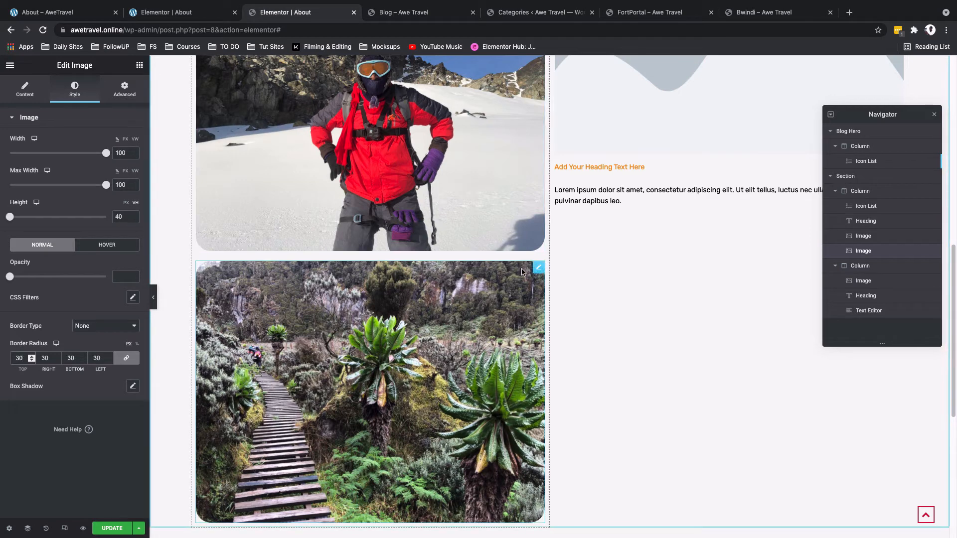
Step: Give the boardwalk image a left padding of 250 px
click(124, 100)
click(120, 194)
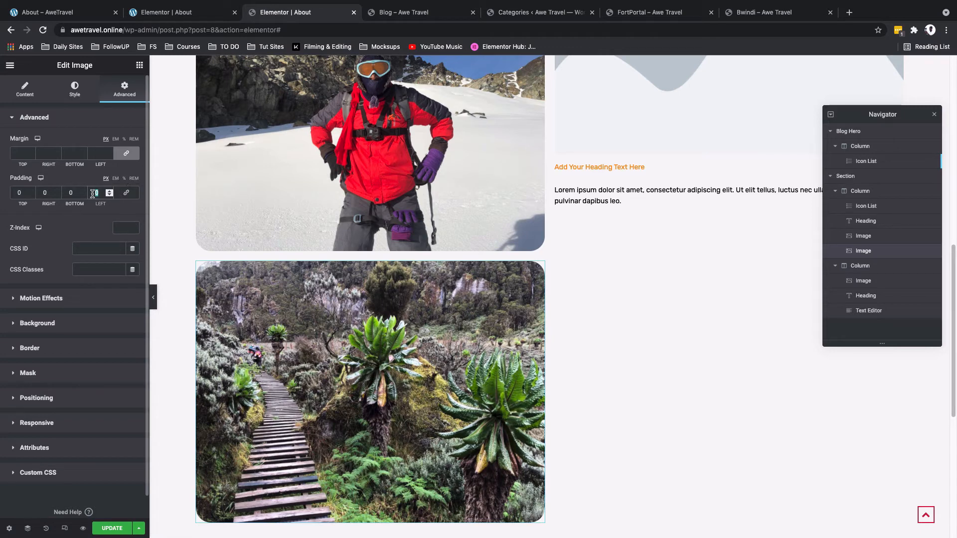
text(250)
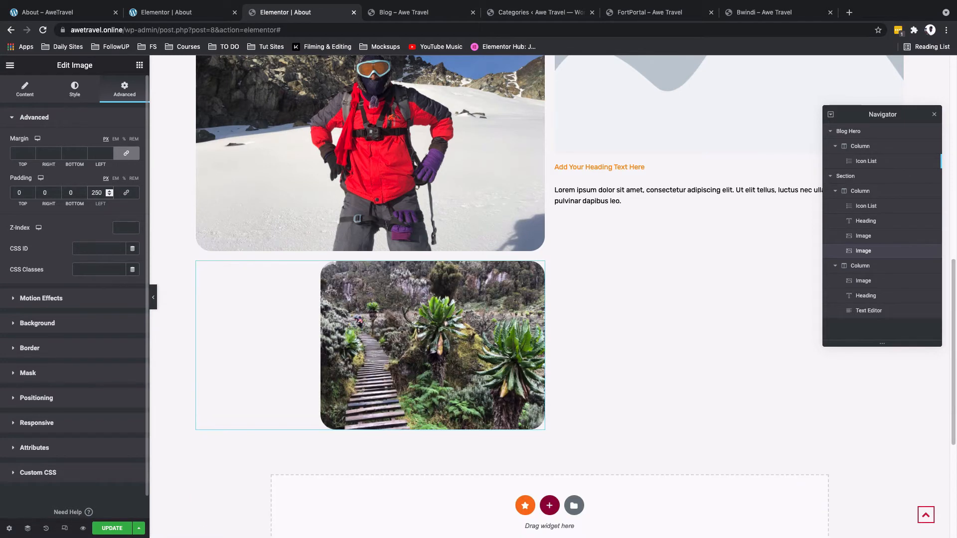
Step: Replace the right column's placeholder image with the cyclist-on-road photo from the media library
scroll(576, 335, up, 5)
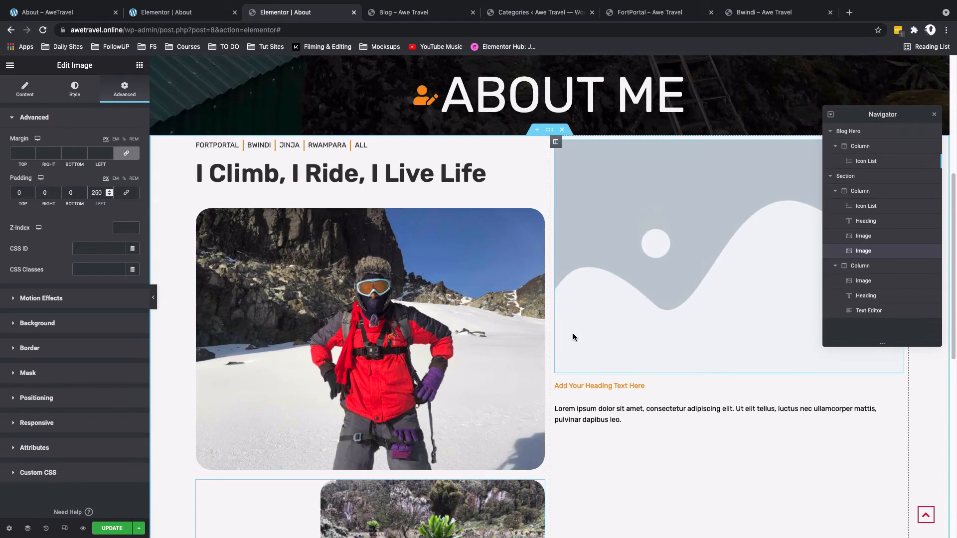
scroll(542, 359, down, 2)
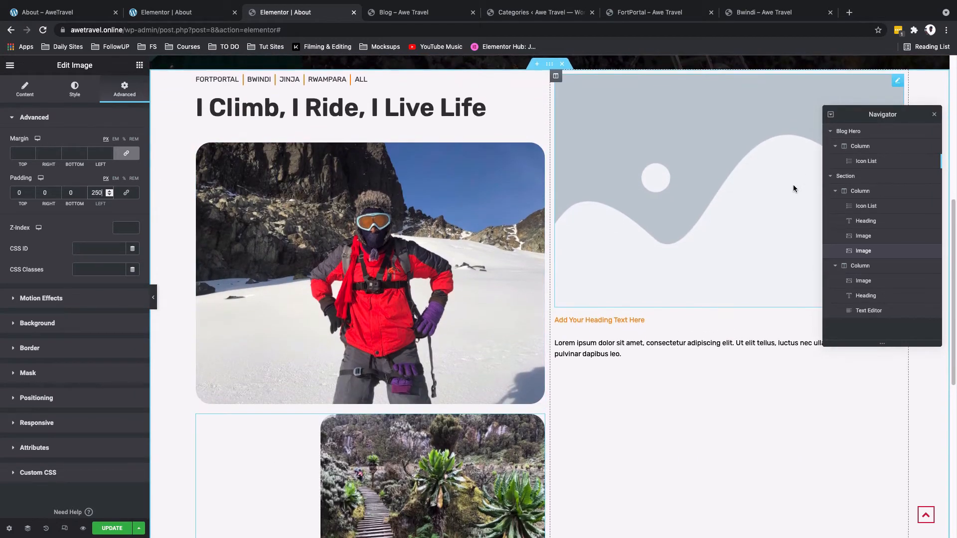
scroll(794, 188, up, 1)
click(935, 114)
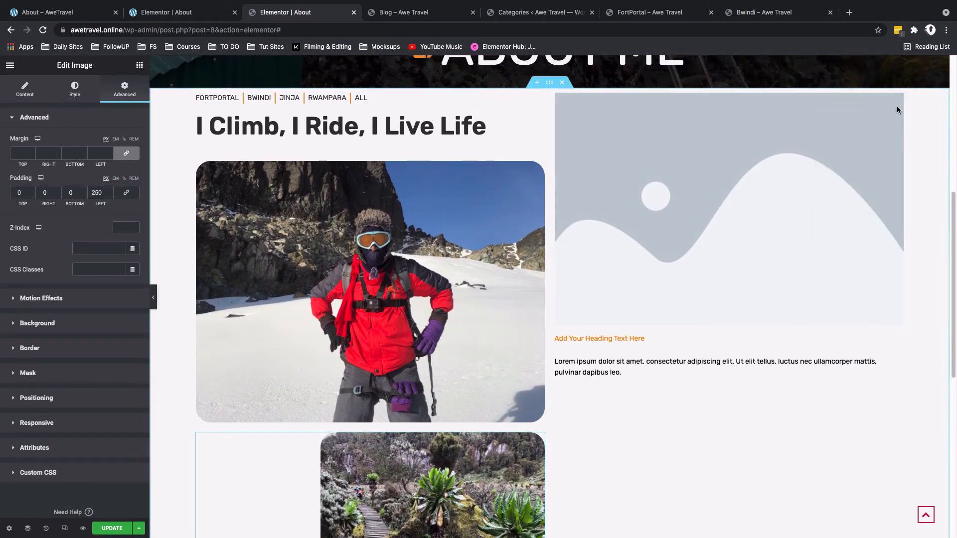
click(896, 110)
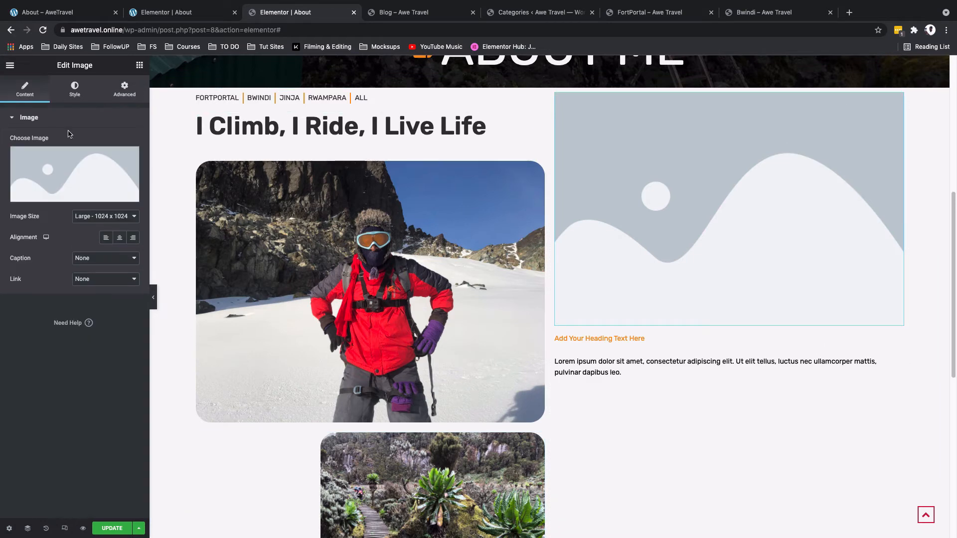
click(70, 175)
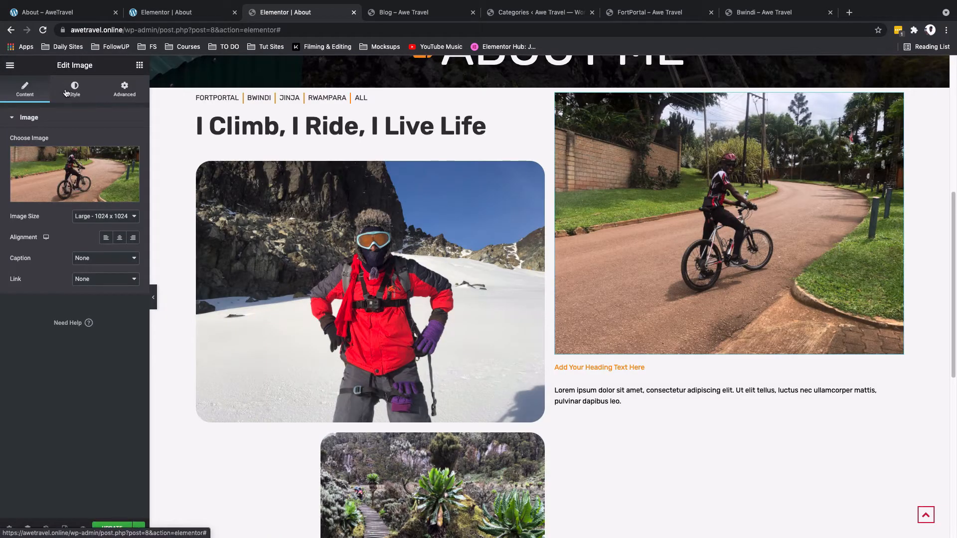
click(70, 93)
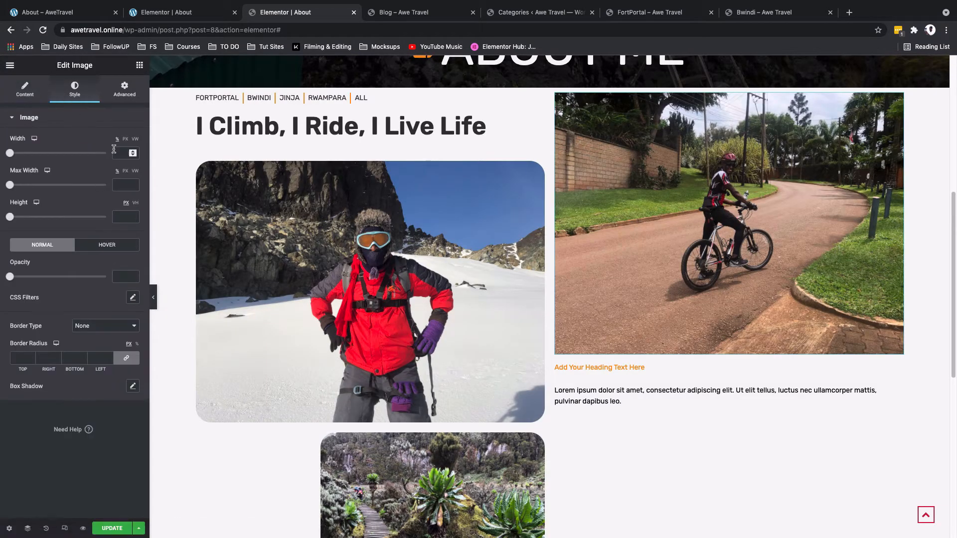
Step: Set the cyclist image's width and max width to 100%, height to 70 VH, and border radius to 30
text(100)
key(Tab)
text(100)
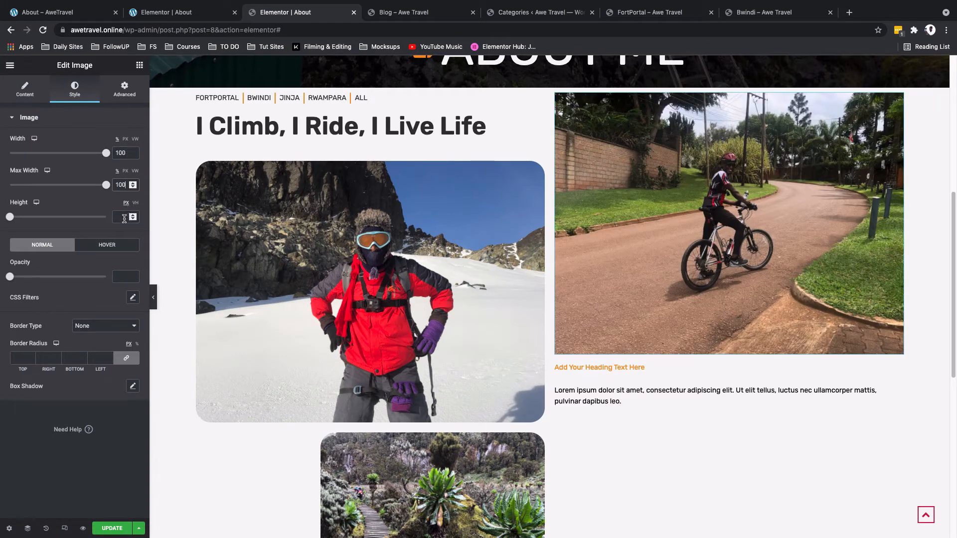
click(124, 218)
text(78)
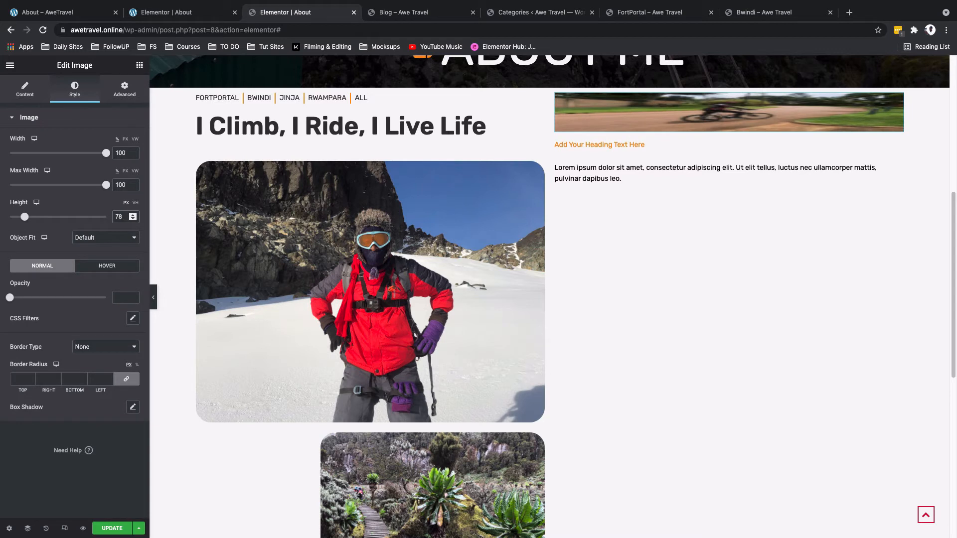
key(BackSpace)
text(0)
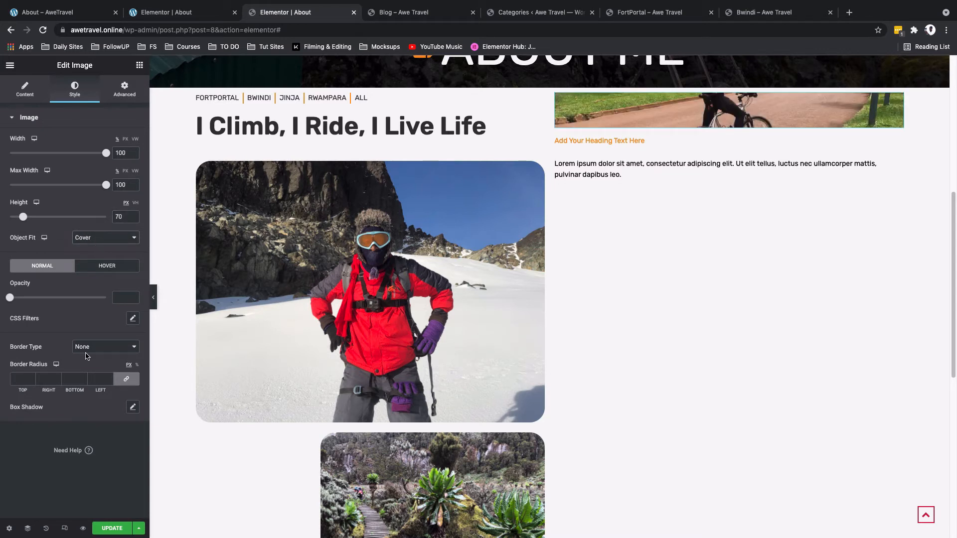
click(20, 380)
text(30)
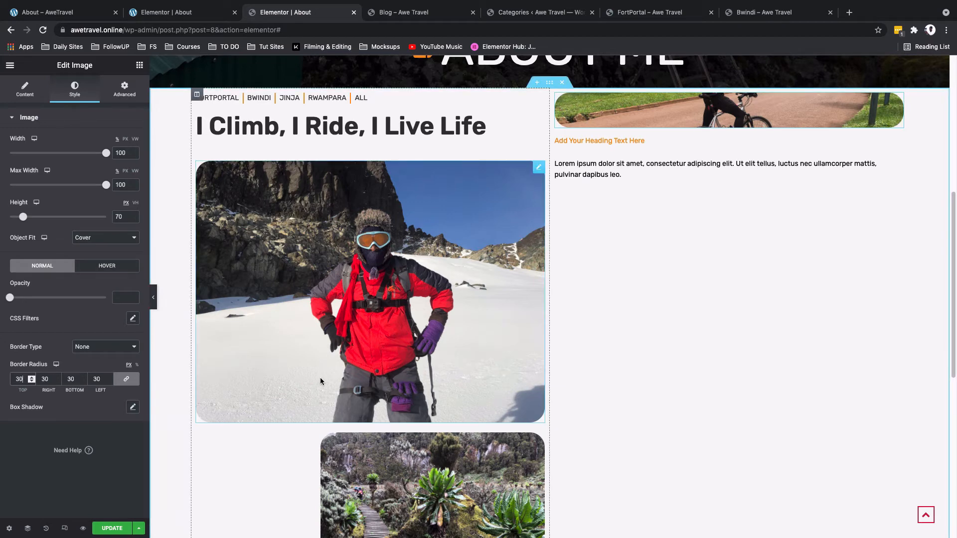
scroll(684, 357, up, 2)
scroll(684, 361, up, 1)
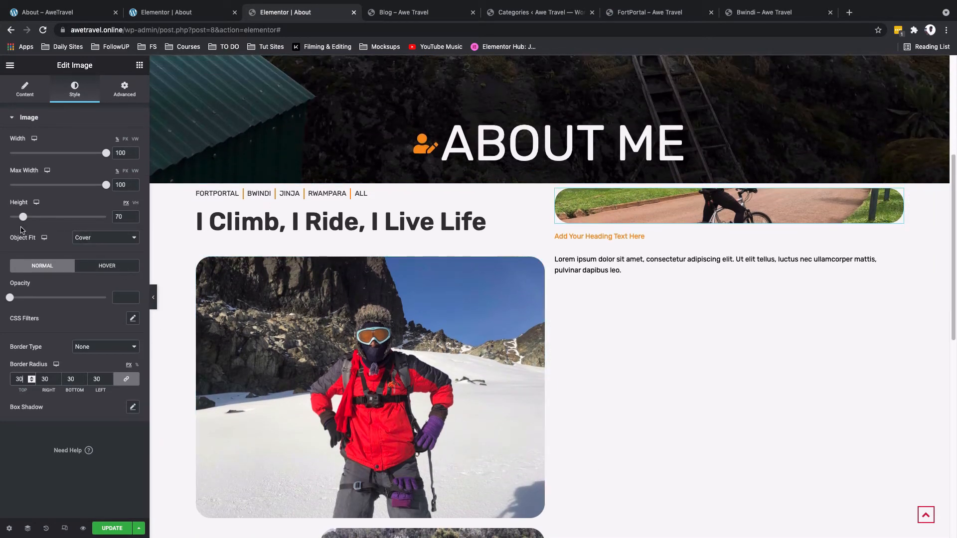
click(135, 204)
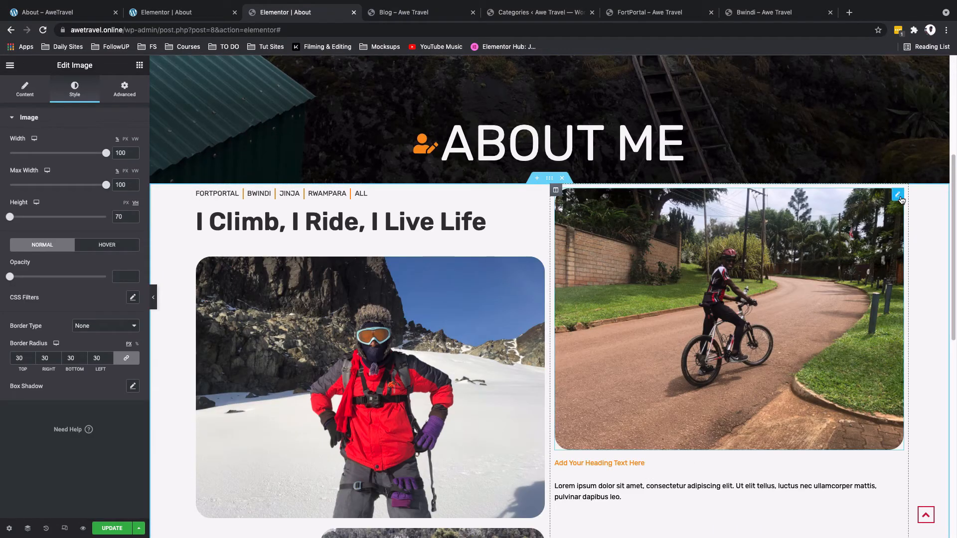
Step: Give the cyclist image a left padding of 150 px
click(125, 90)
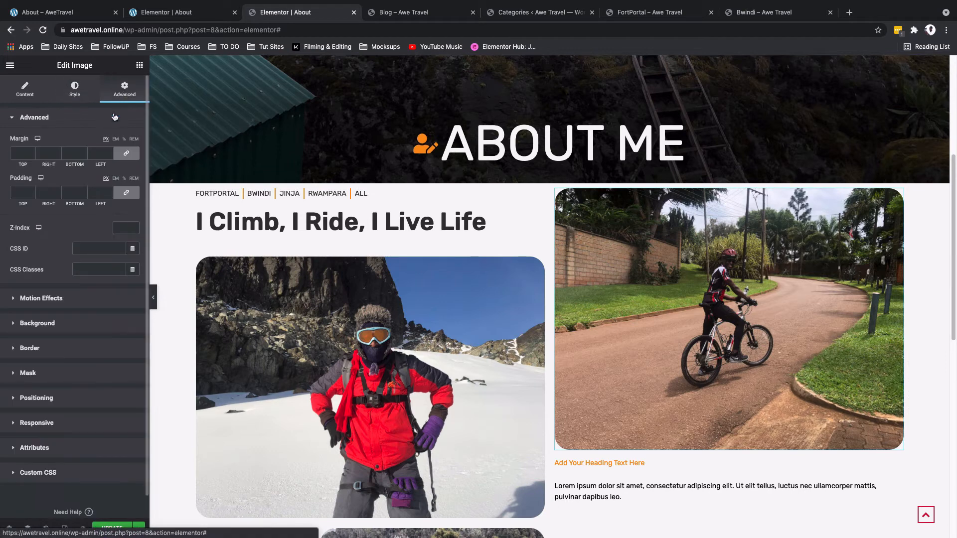
click(127, 193)
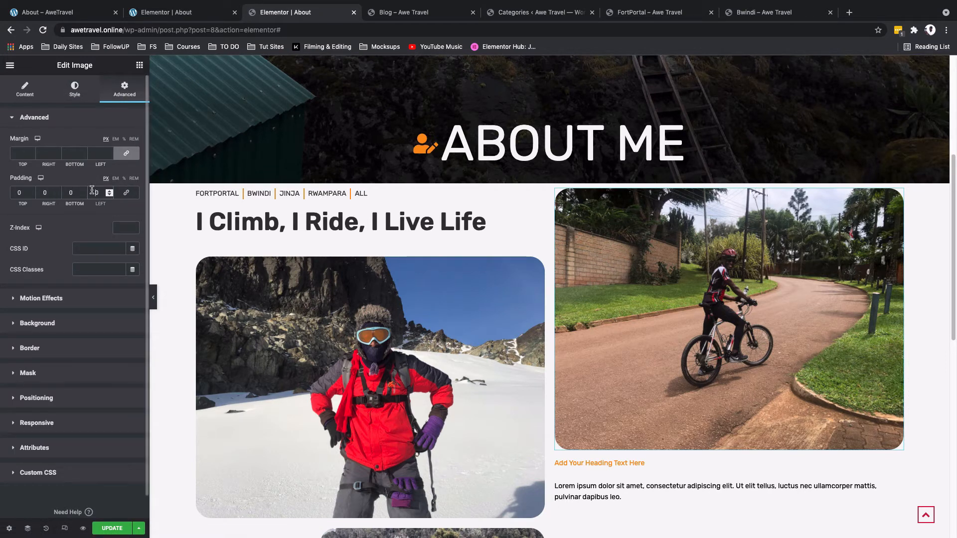
text(150)
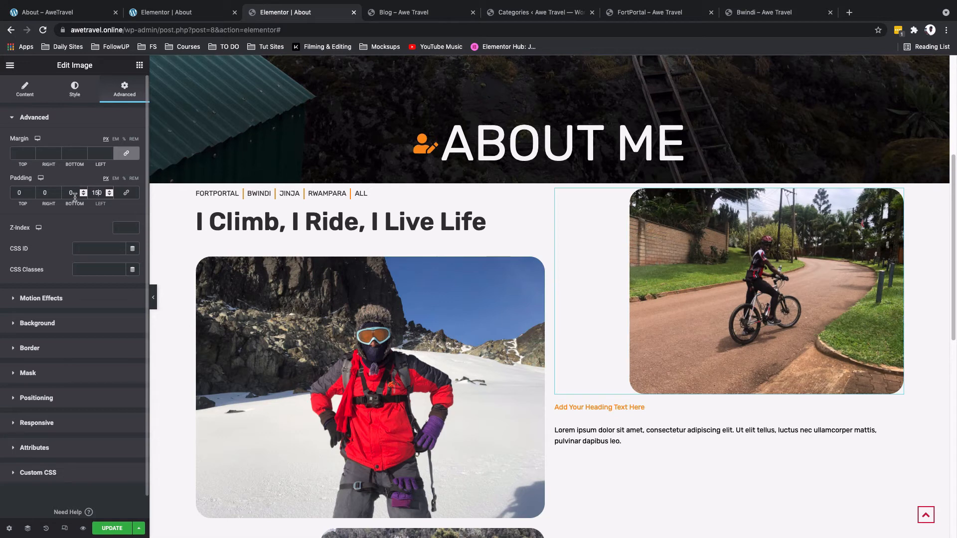
click(74, 195)
click(74, 89)
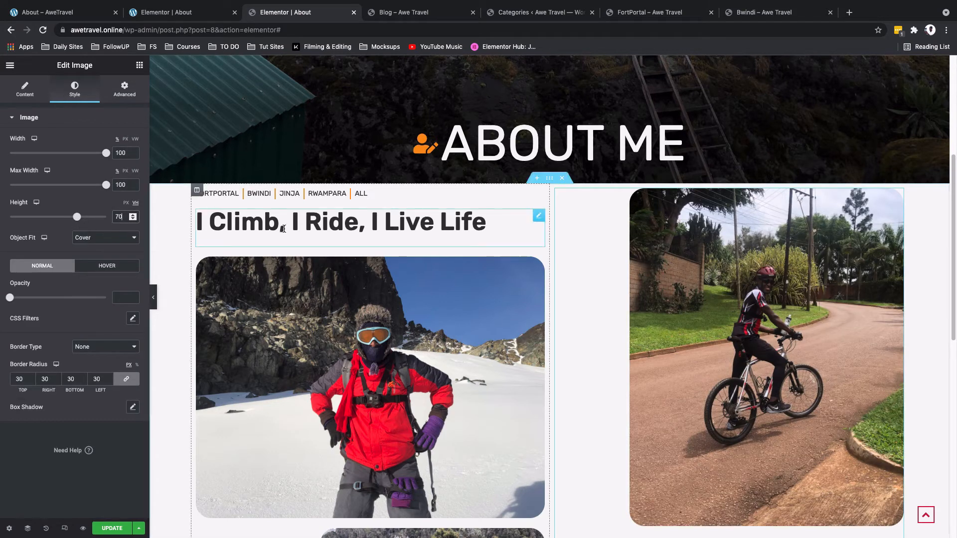
Step: Replace the right column heading's text with "It's travel that keeps me alive"
scroll(640, 336, down, 1)
scroll(638, 343, down, 2)
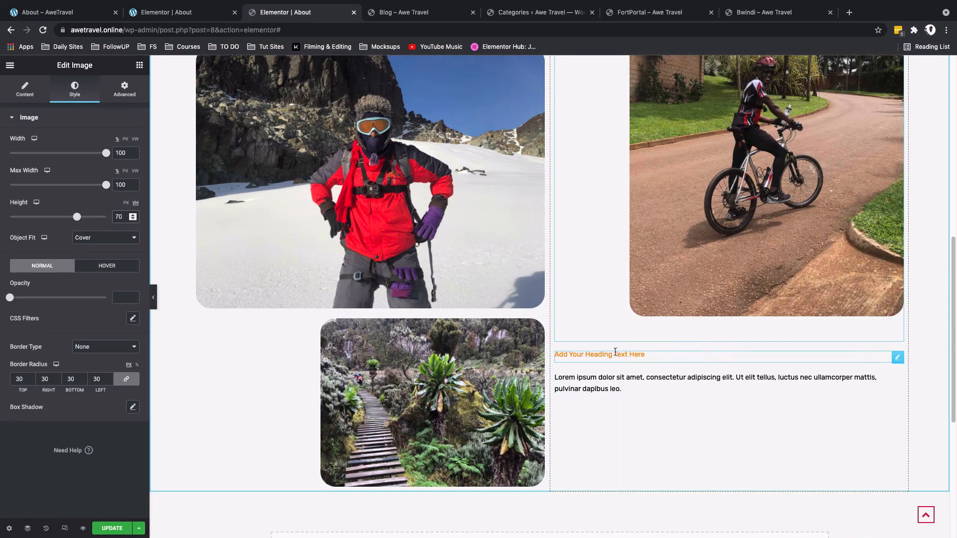
click(898, 358)
triple_click(92, 157)
text(It's travel that keeps me alive)
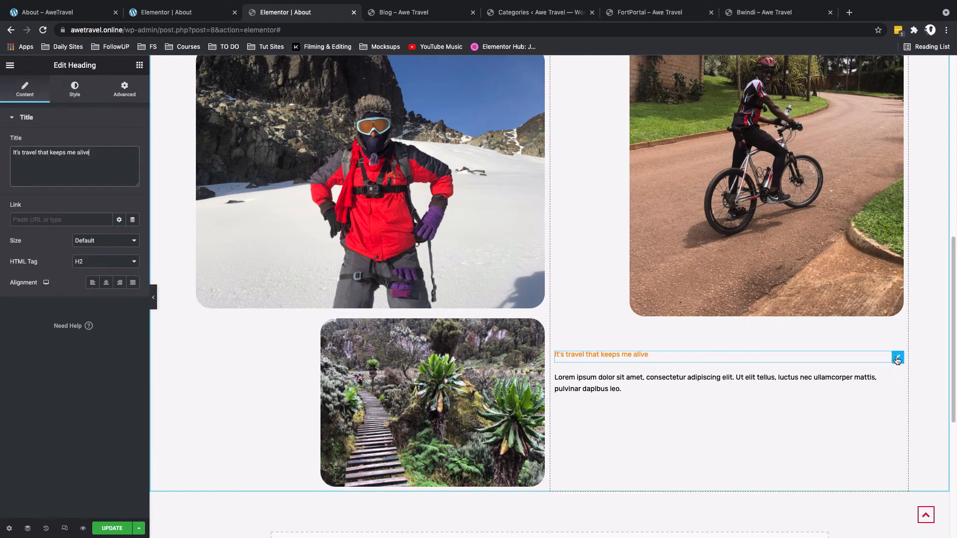
Step: Set the new heading's typography to size 35 and weight 600
click(68, 98)
click(133, 163)
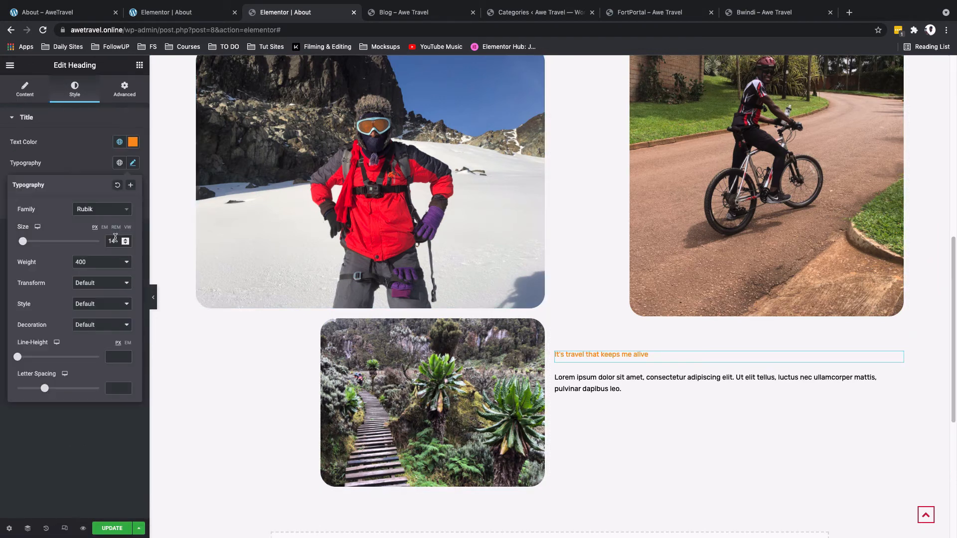
click(113, 241)
text(35)
click(116, 269)
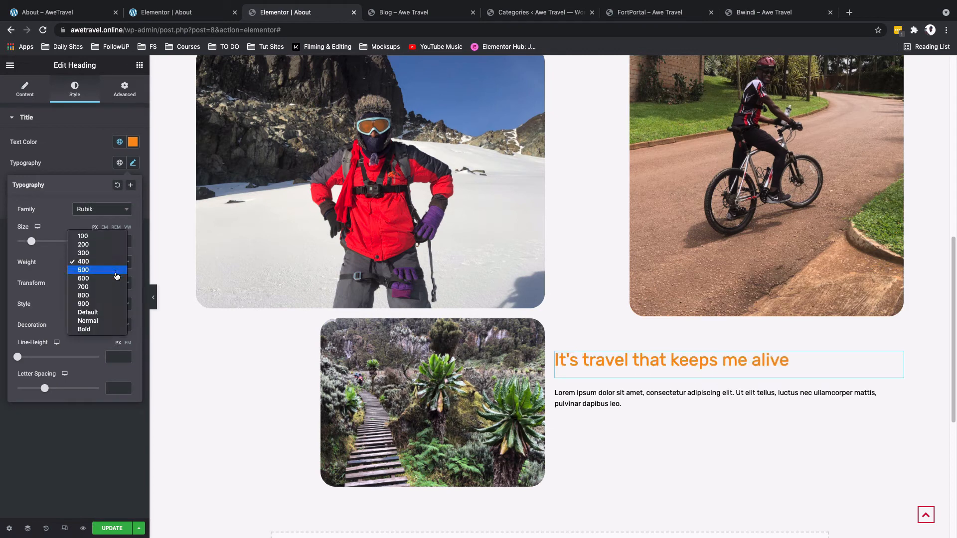
click(117, 280)
click(80, 144)
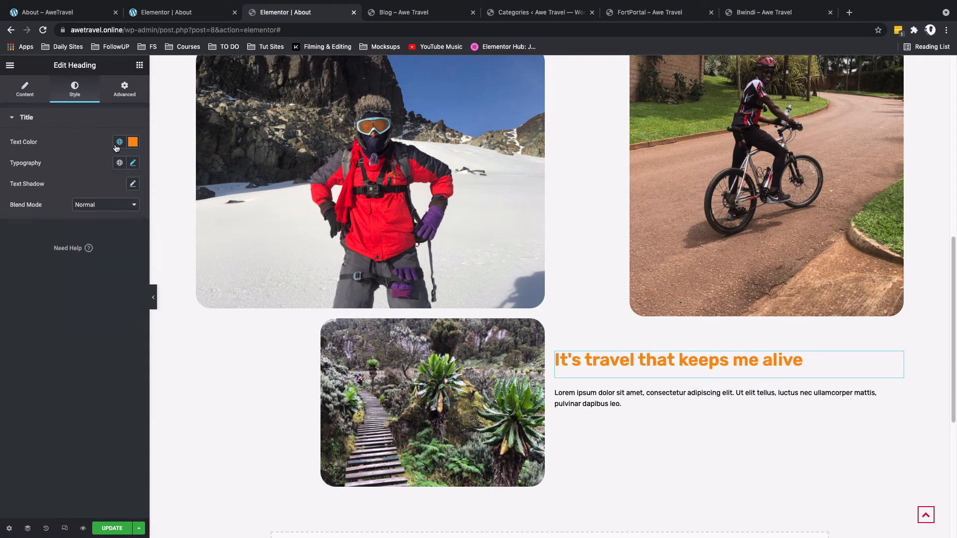
Step: Change the right column heading's text color to a dark global color instead of orange
click(120, 142)
click(103, 206)
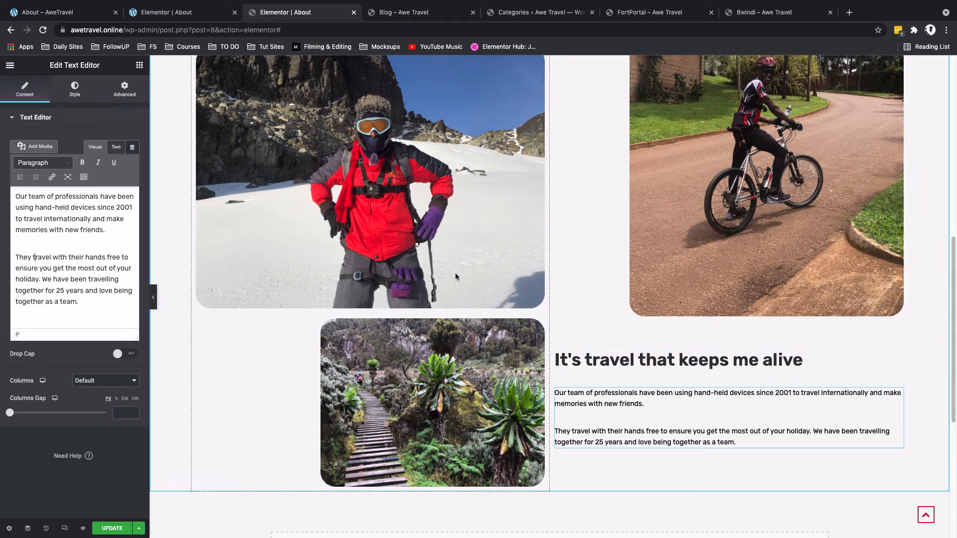
Step: Give the paragraph text widget a left padding of 250 px with the padding values unlinked
click(129, 96)
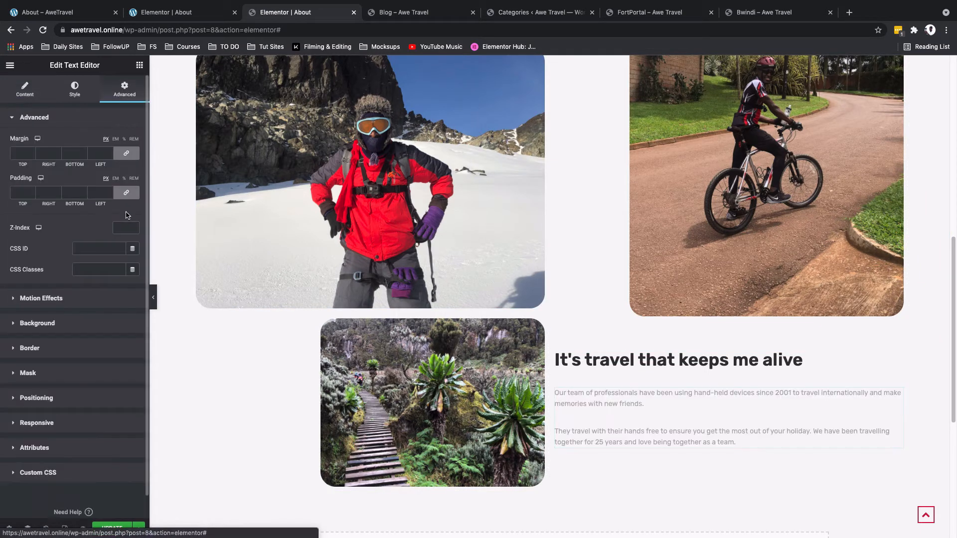
click(126, 194)
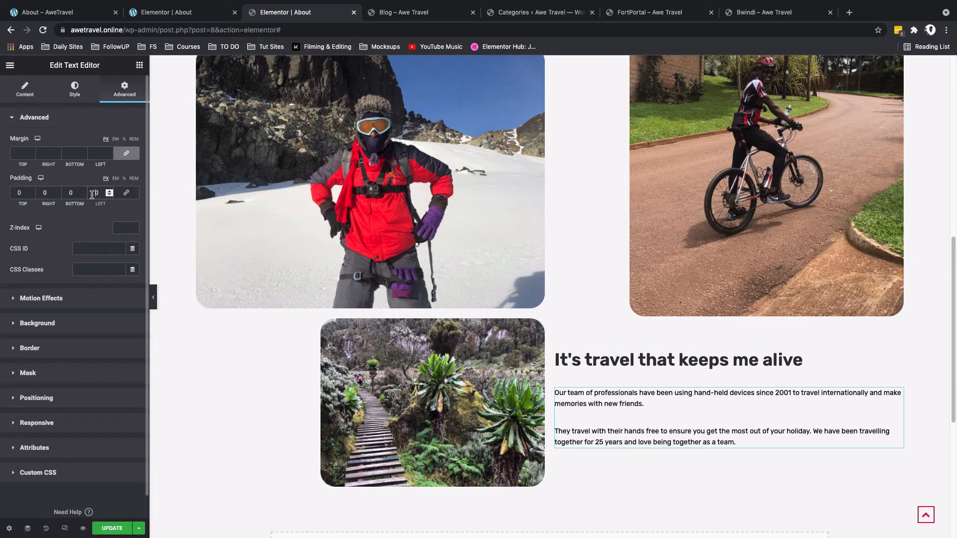
click(95, 193)
text(25)
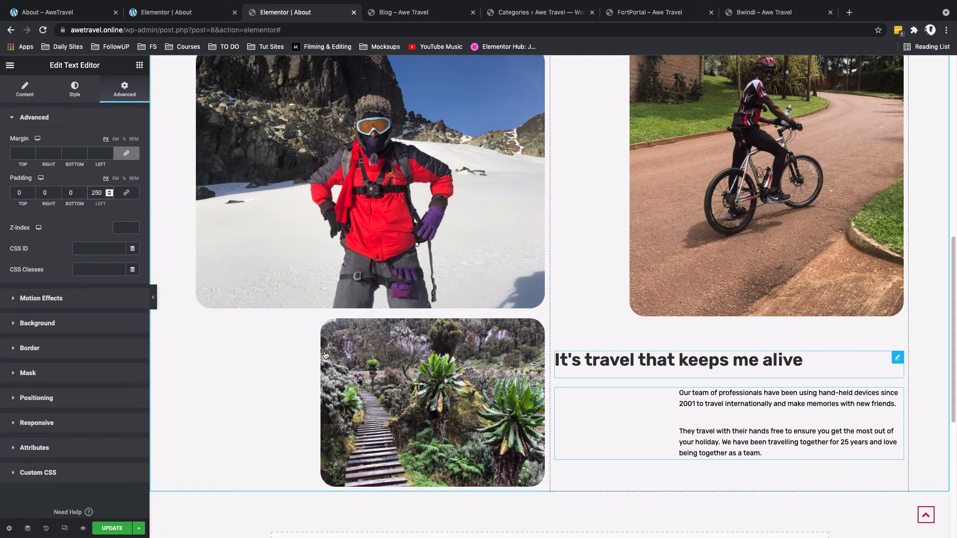
Step: Give the "It's travel that keeps me alive" heading a left padding of 250 px
click(128, 95)
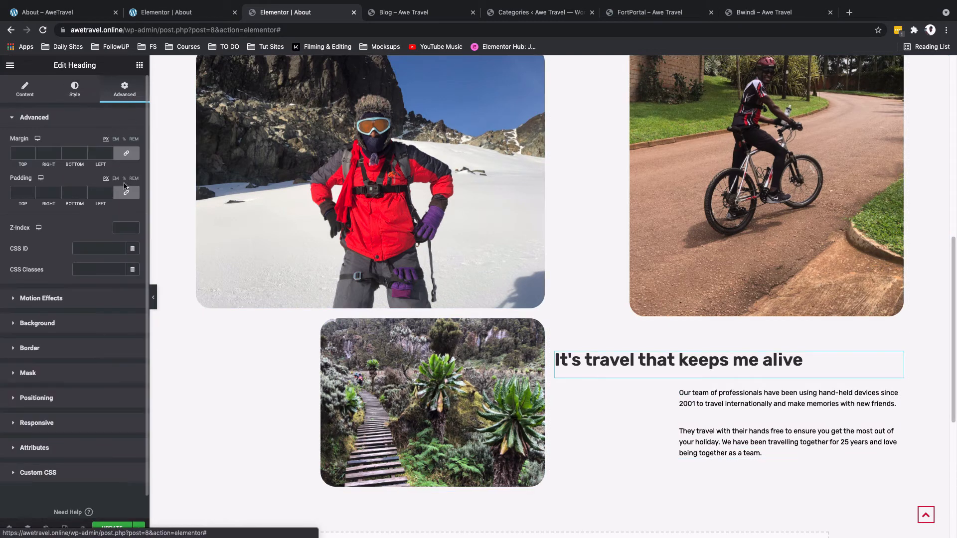
click(125, 191)
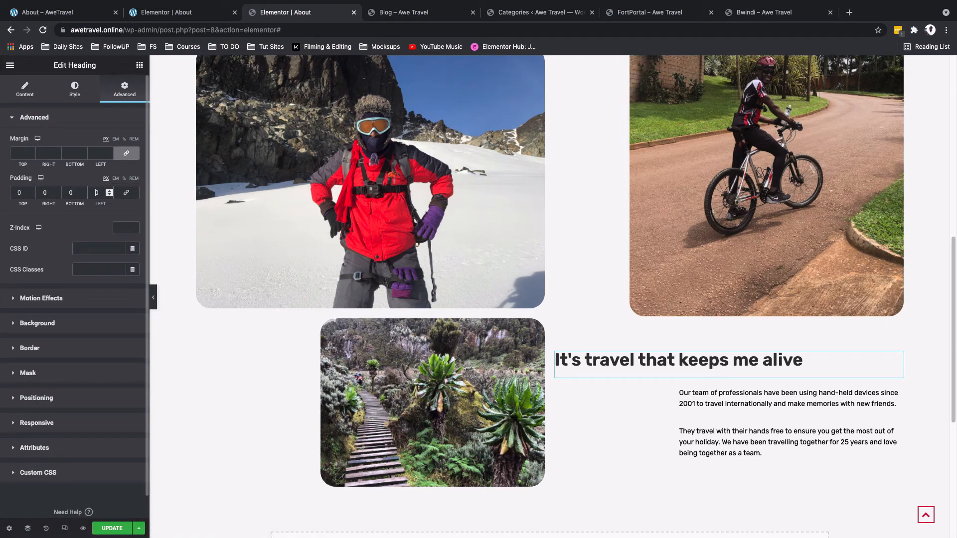
text(250)
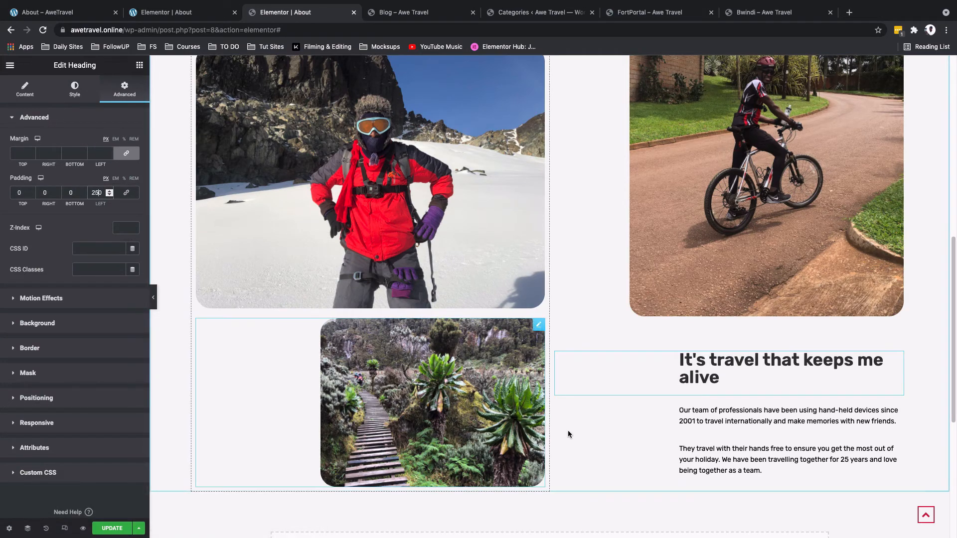
Step: Set the content section's top and bottom padding to 80 px
scroll(596, 435, down, 1)
scroll(596, 435, up, 4)
scroll(597, 439, up, 3)
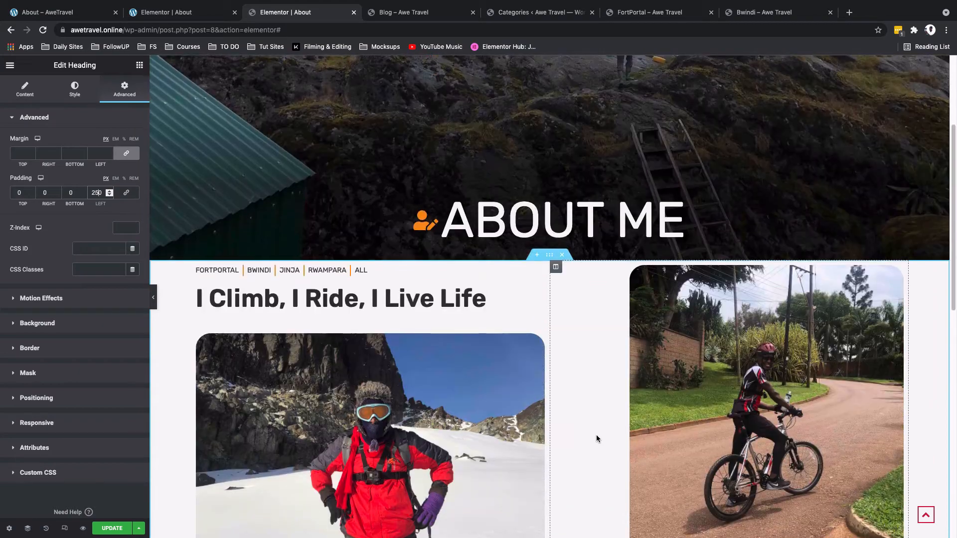
scroll(596, 439, down, 3)
scroll(597, 439, up, 3)
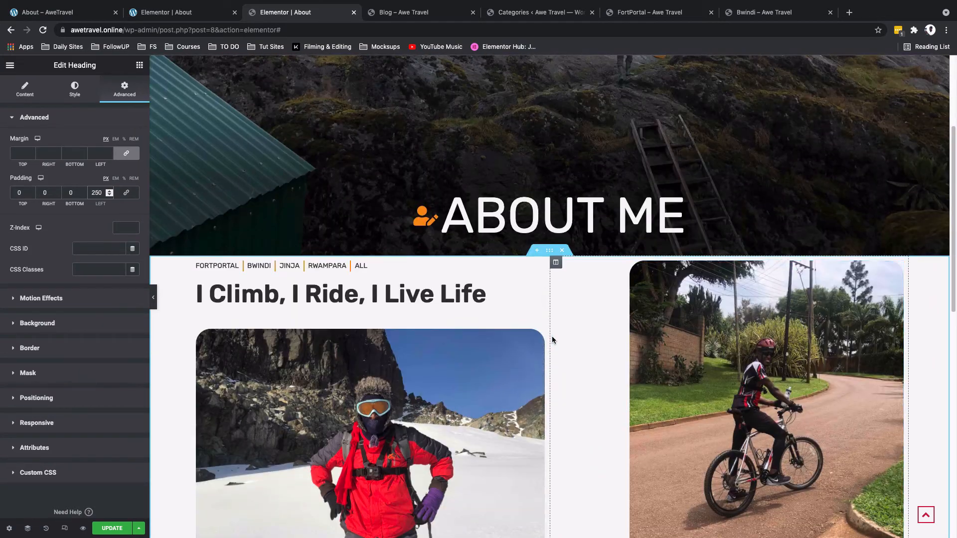
click(549, 251)
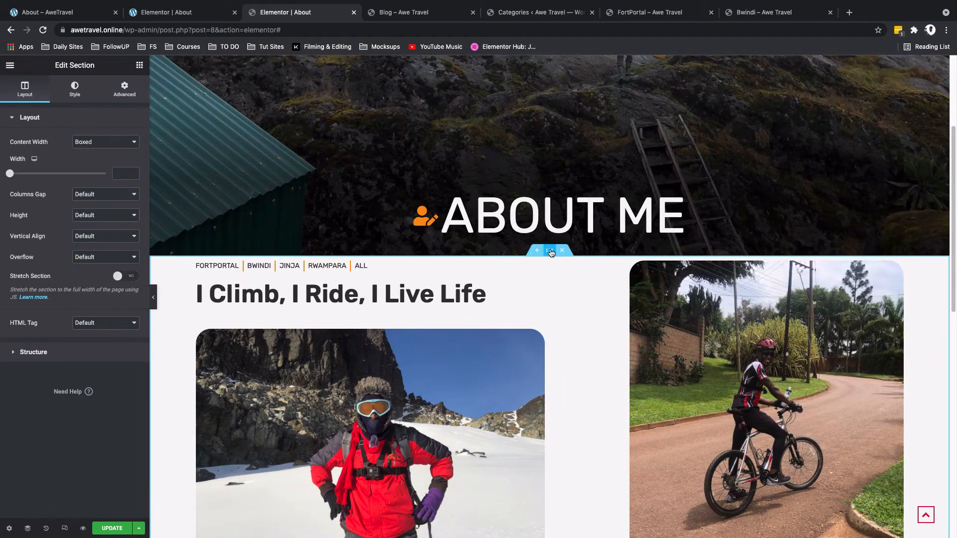
click(125, 90)
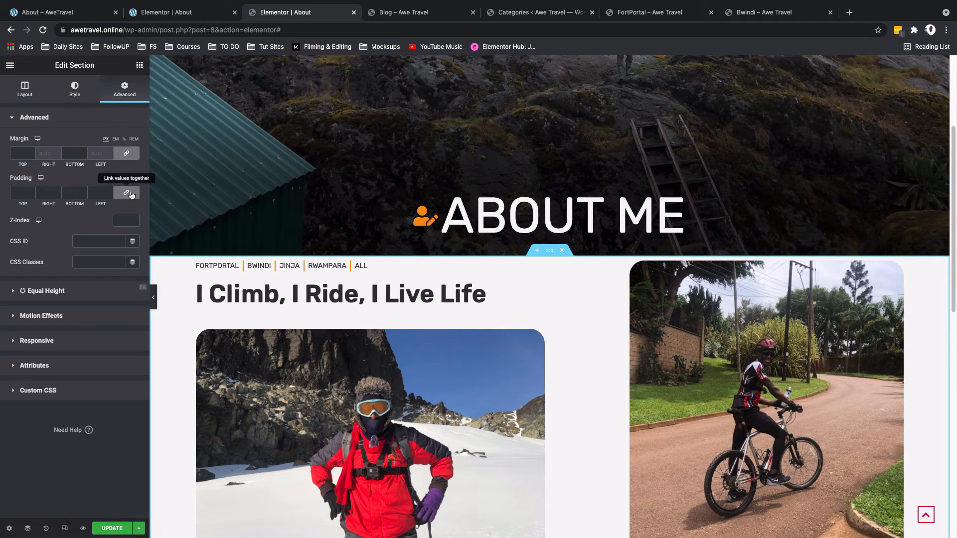
click(13, 193)
text(8)
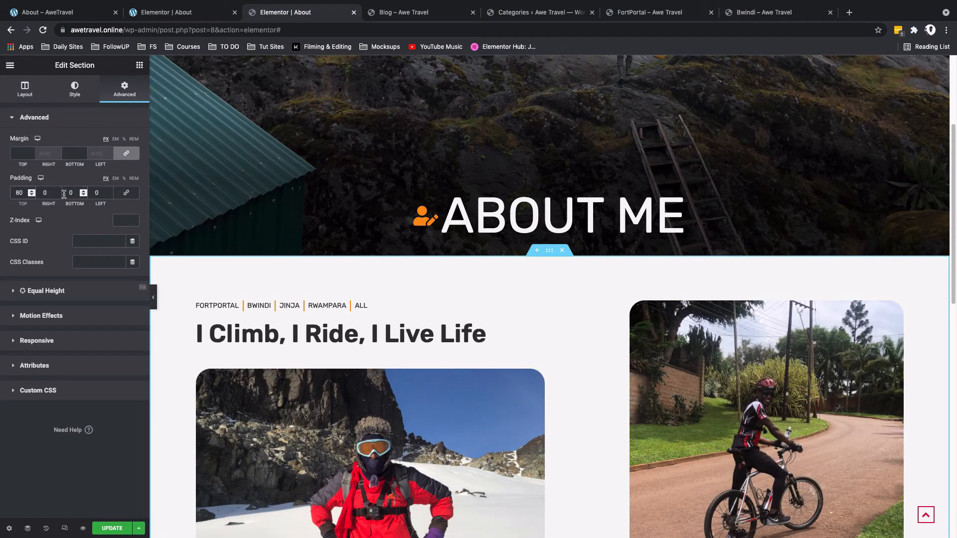
text(8)
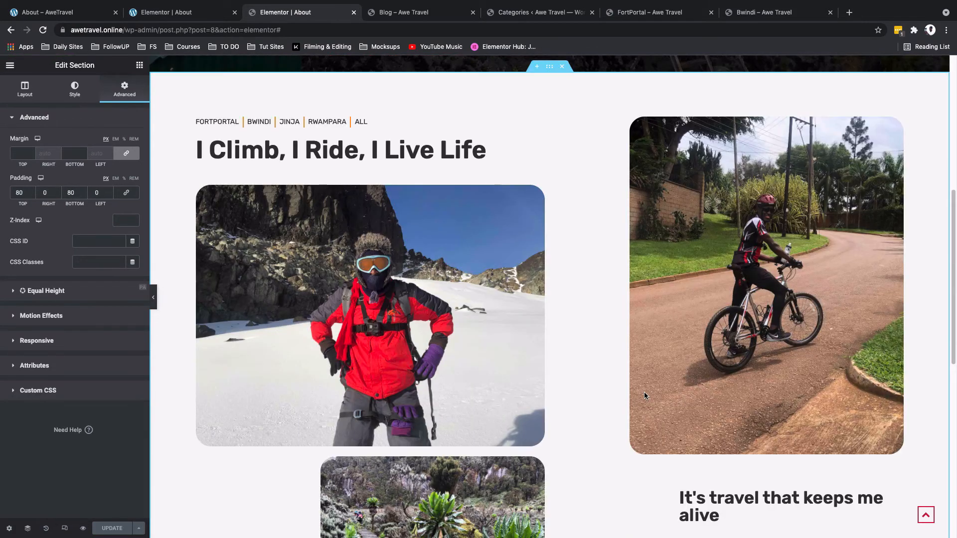
Step: Examine the reference page's "My Bike, My Life" video banner section, then return to the editor
scroll(645, 392, down, 5)
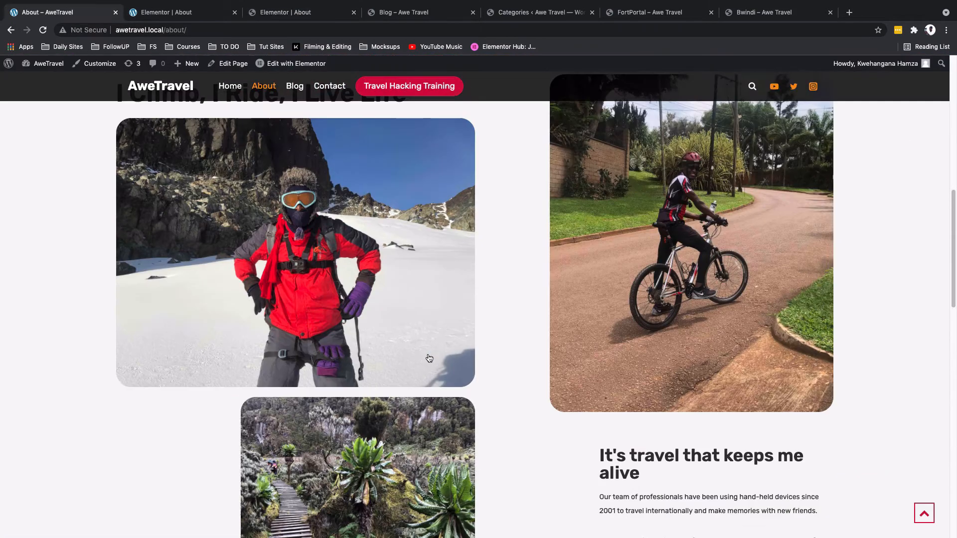
scroll(429, 358, up, 2)
scroll(429, 358, down, 10)
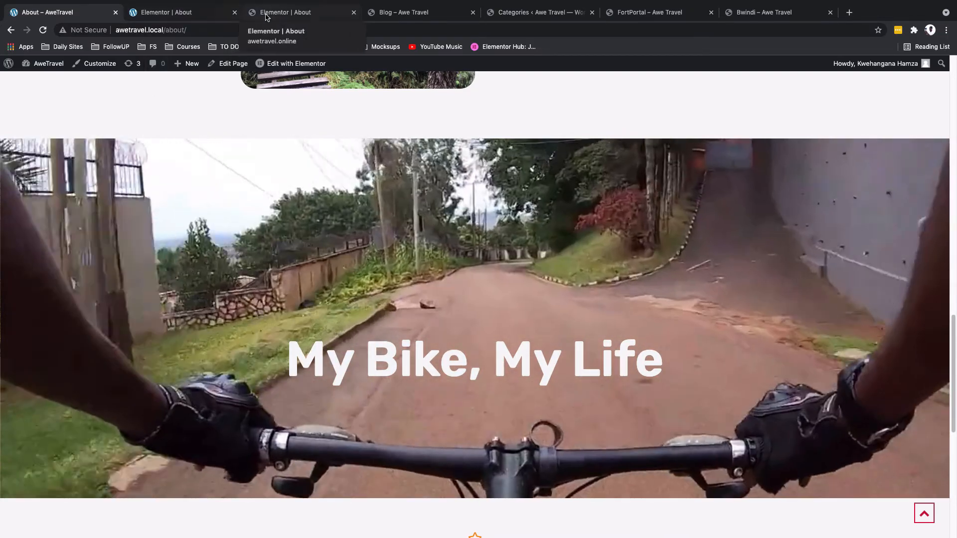
click(273, 15)
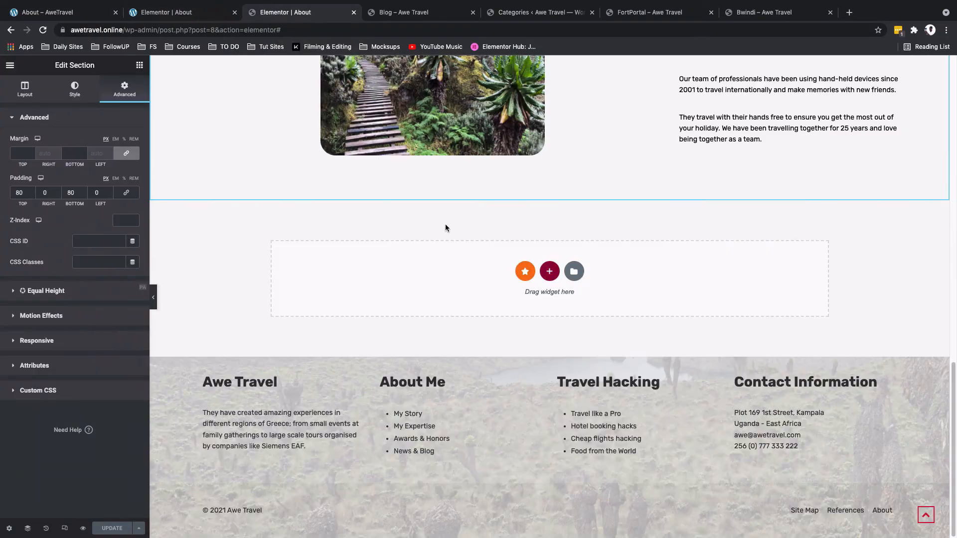
click(549, 271)
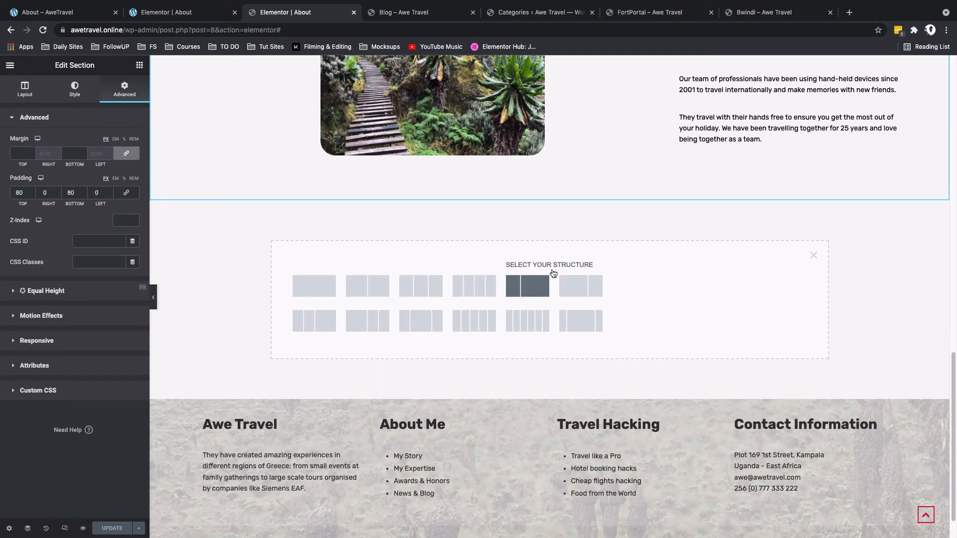
click(327, 288)
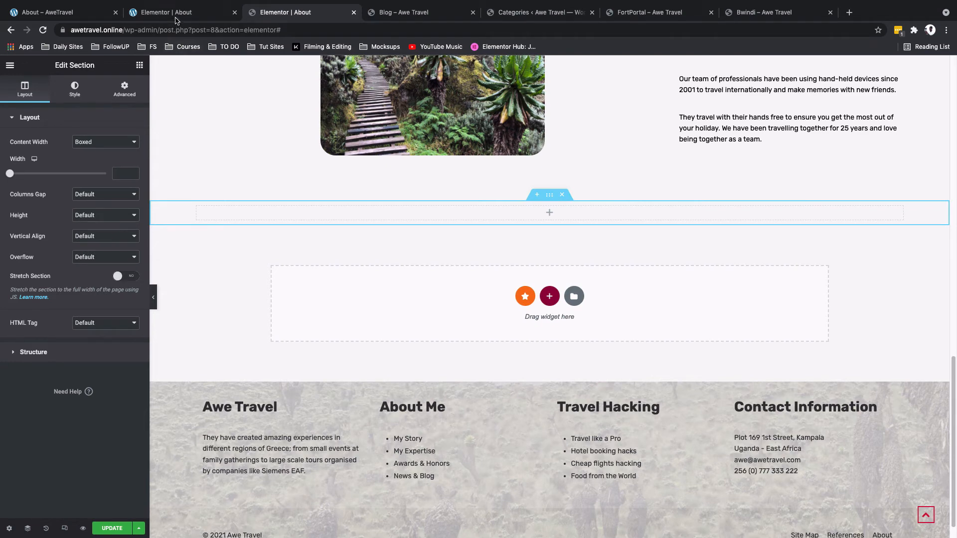
click(75, 89)
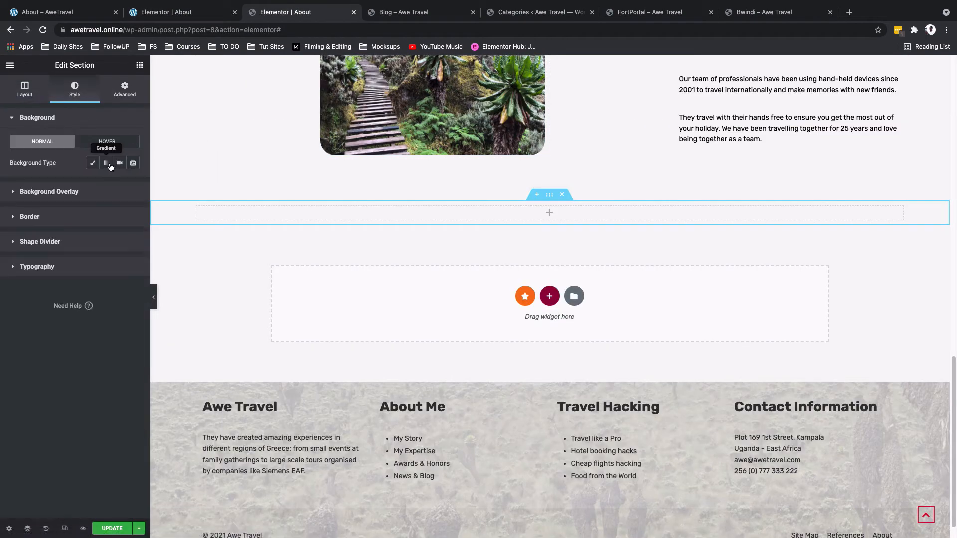
click(118, 163)
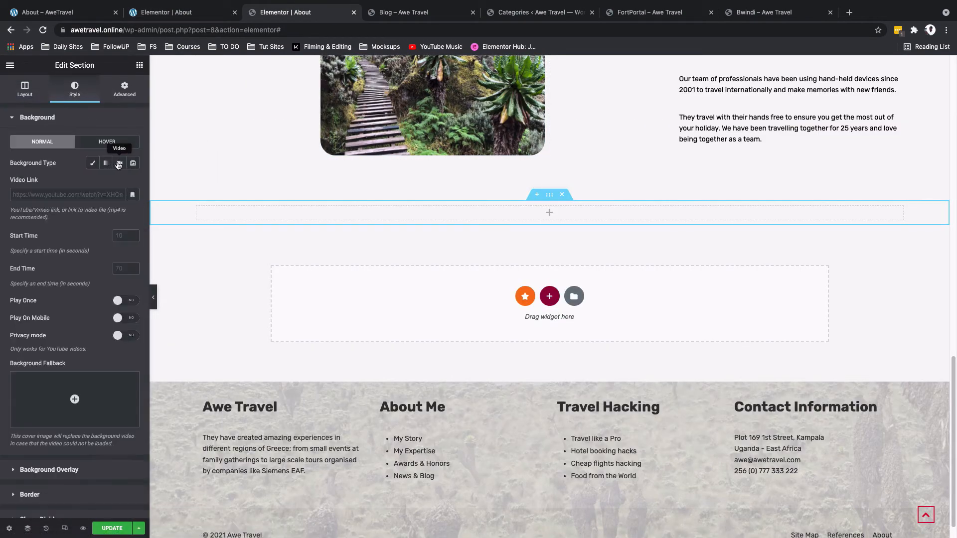
click(76, 196)
text(https://youtu.be/DehaA3ny_UQ)
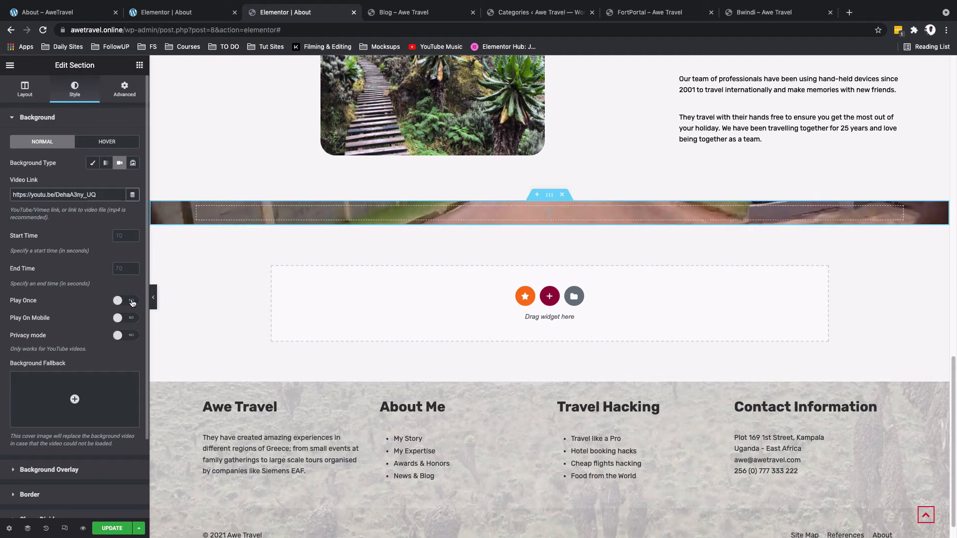
click(132, 301)
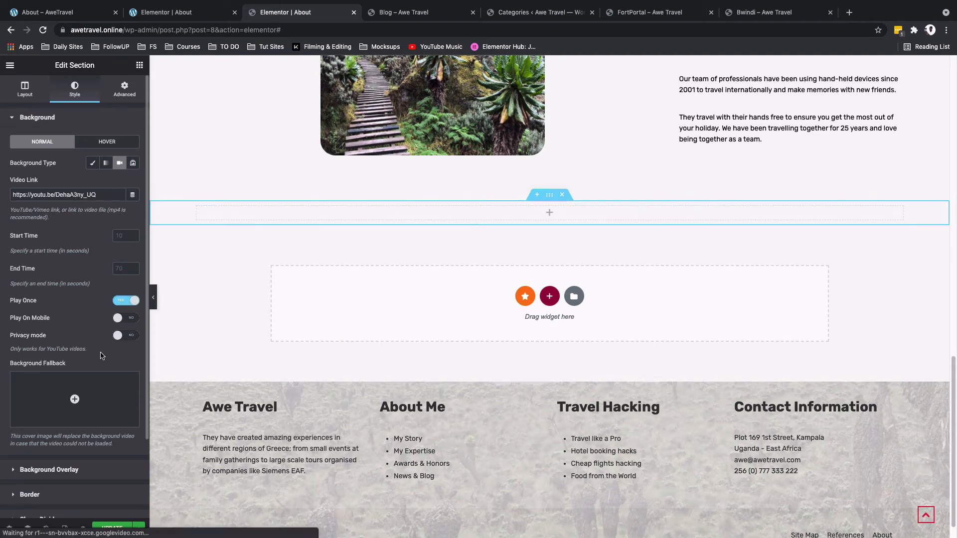
Step: Set the video background's fallback image to the cyclist photo from the media library
click(90, 388)
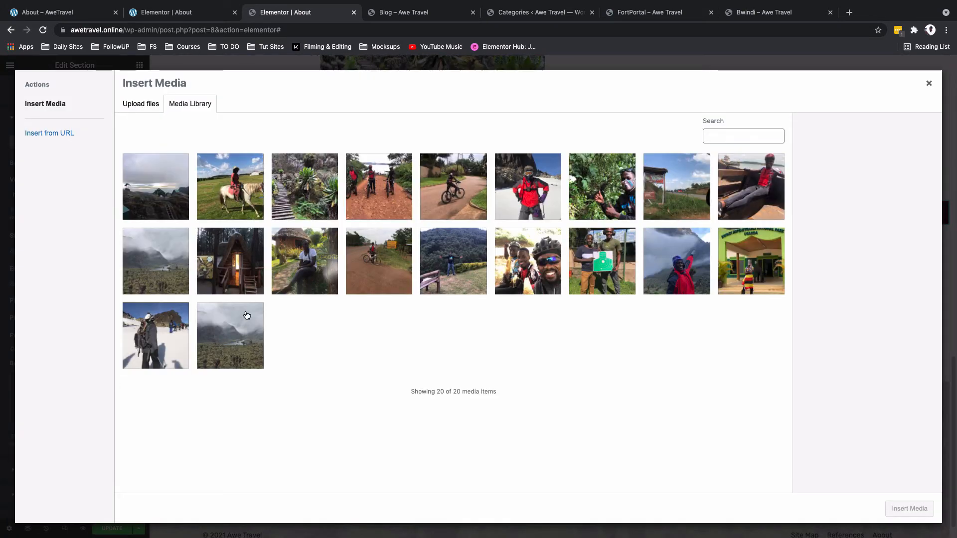
click(452, 209)
click(909, 508)
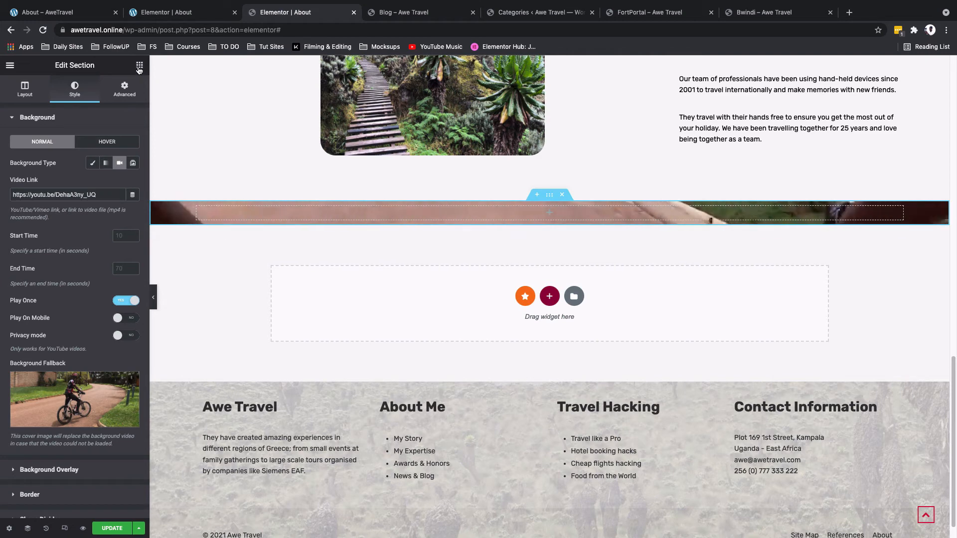
Step: Add a spacer to the new section with a height of 20 VH
drag(39, 141, 233, 208)
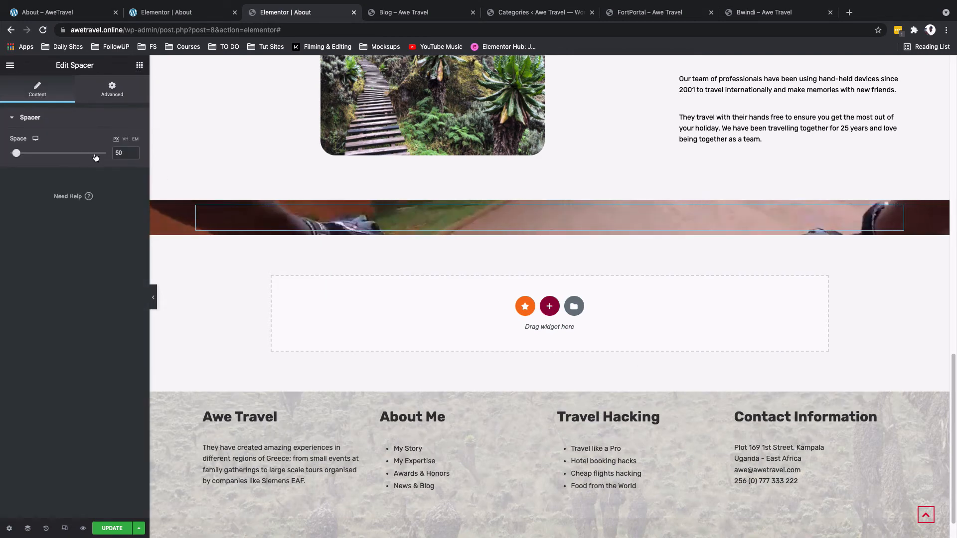
click(126, 139)
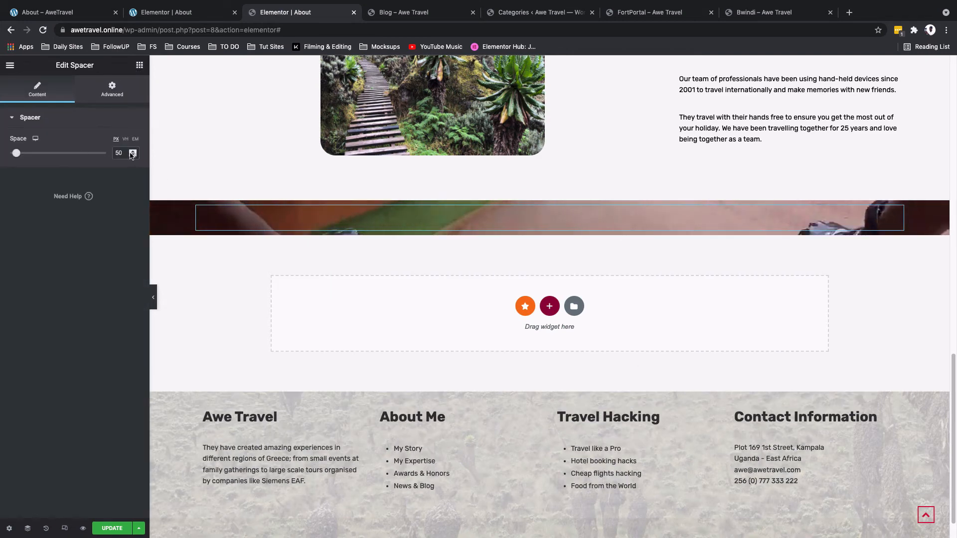
click(121, 153)
text(20)
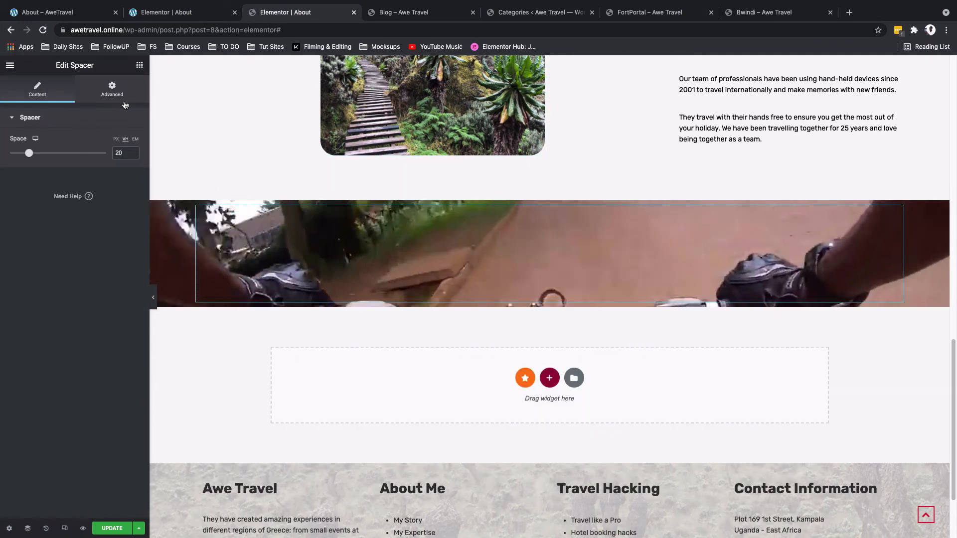
Step: Add a heading below the spacer reading "My Bike, My Life"
click(140, 69)
drag(107, 157, 465, 298)
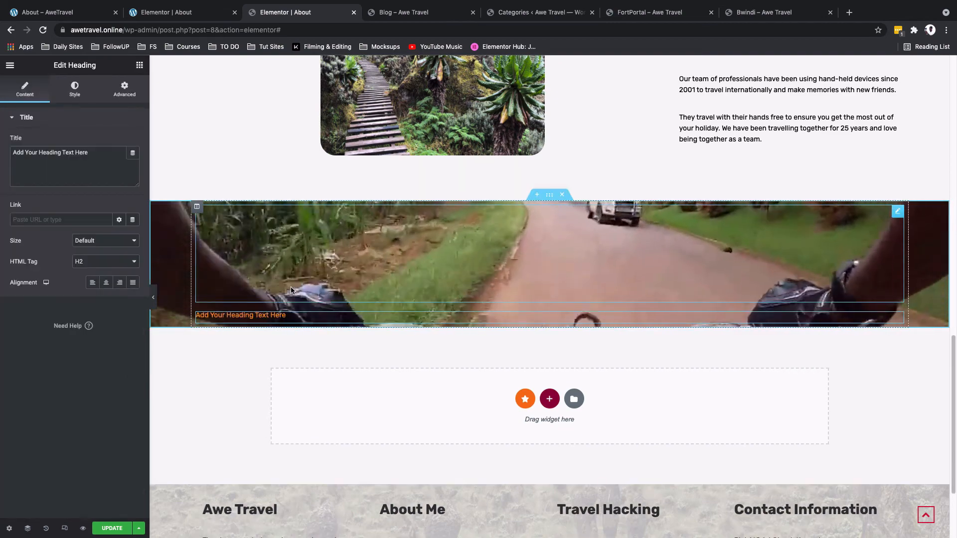
triple_click(70, 152)
text(My b)
key(BackSpace)
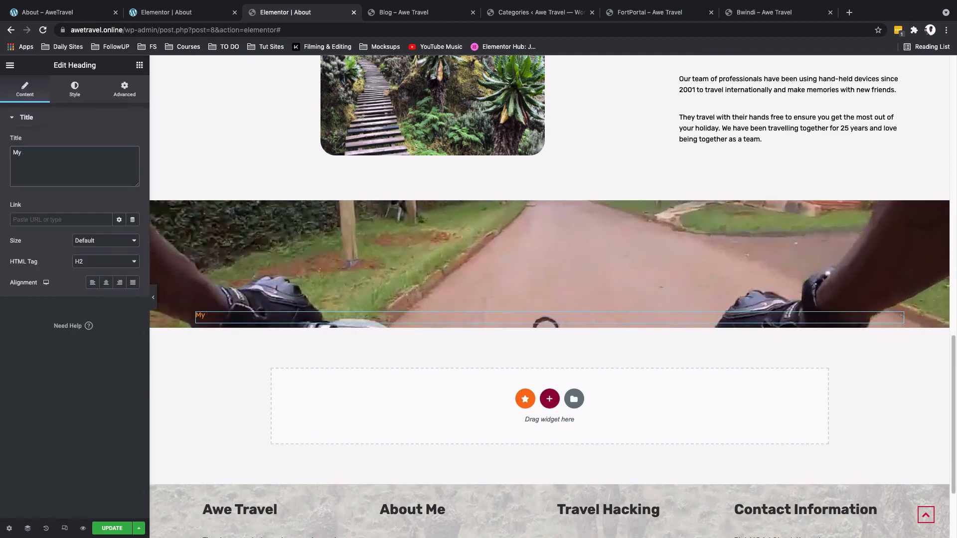
text(Bike, My Life)
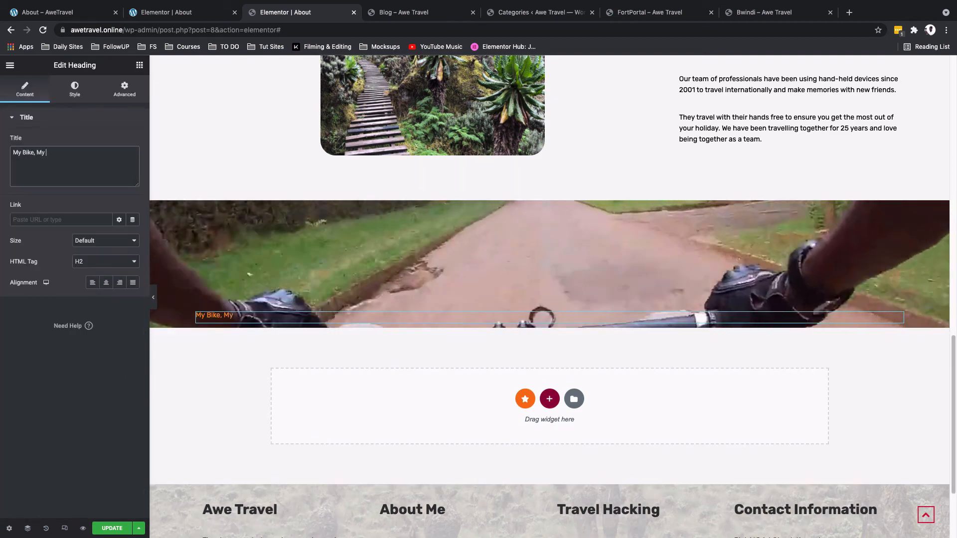
Step: Set the banner heading's text color to the global Off white color
click(74, 90)
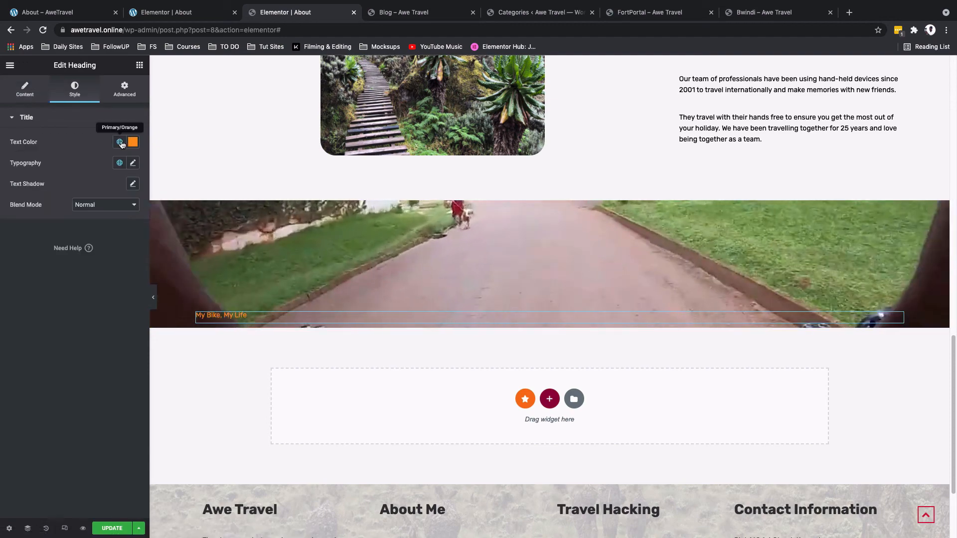
click(119, 142)
scroll(69, 245, down, 3)
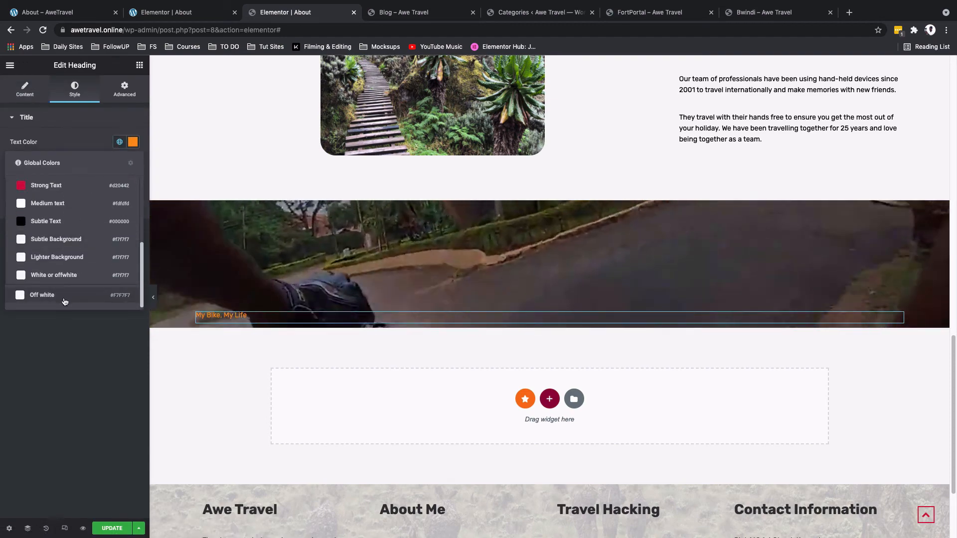
click(60, 296)
Step: Set the banner heading's typography to size 100 and weight 600
click(134, 163)
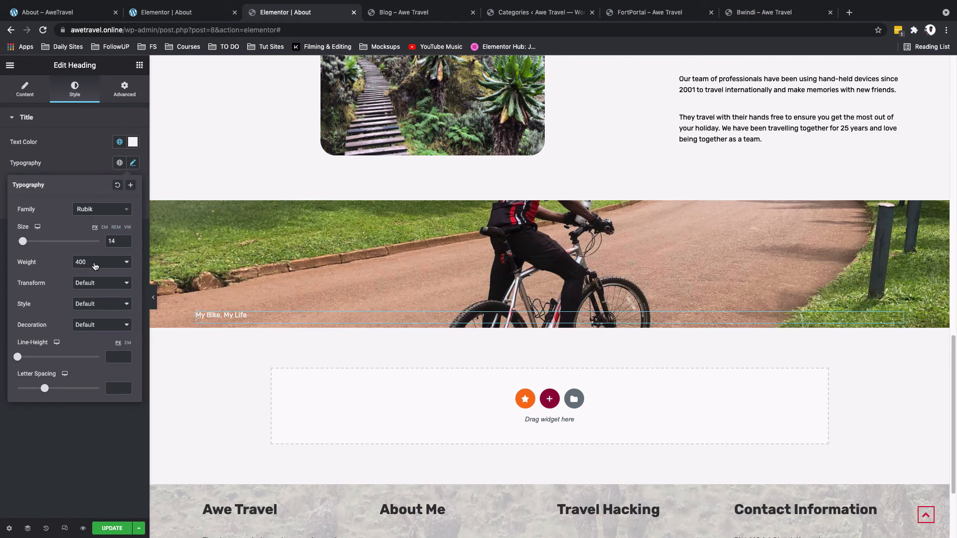
text(100)
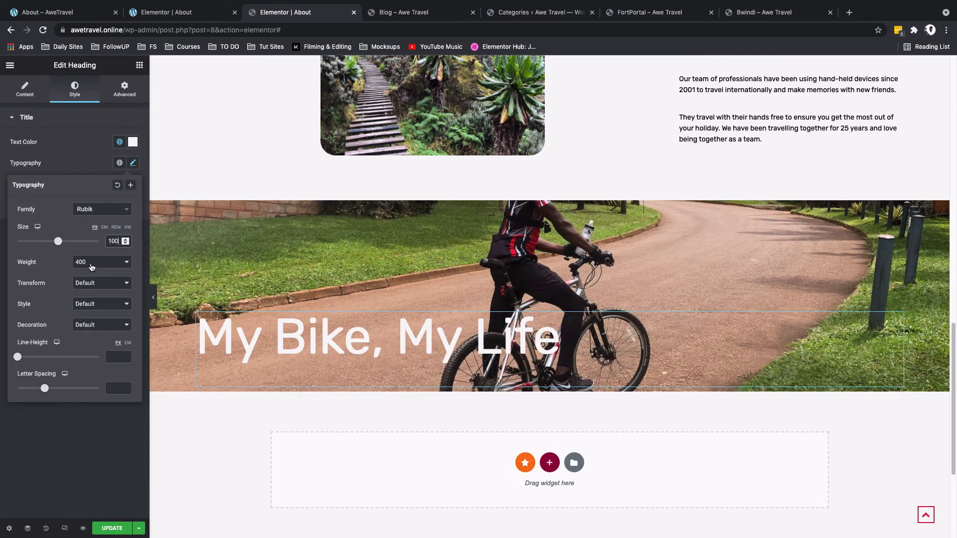
click(91, 266)
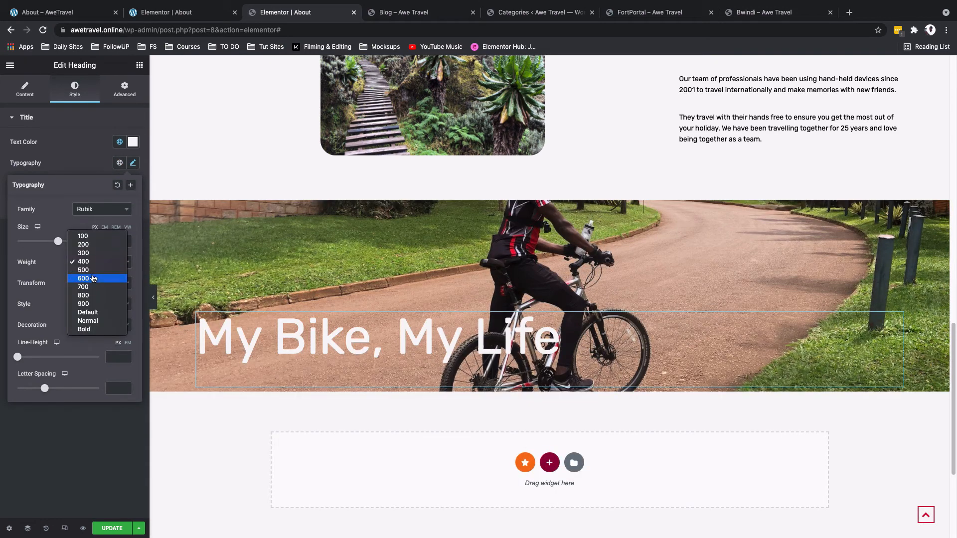
click(93, 279)
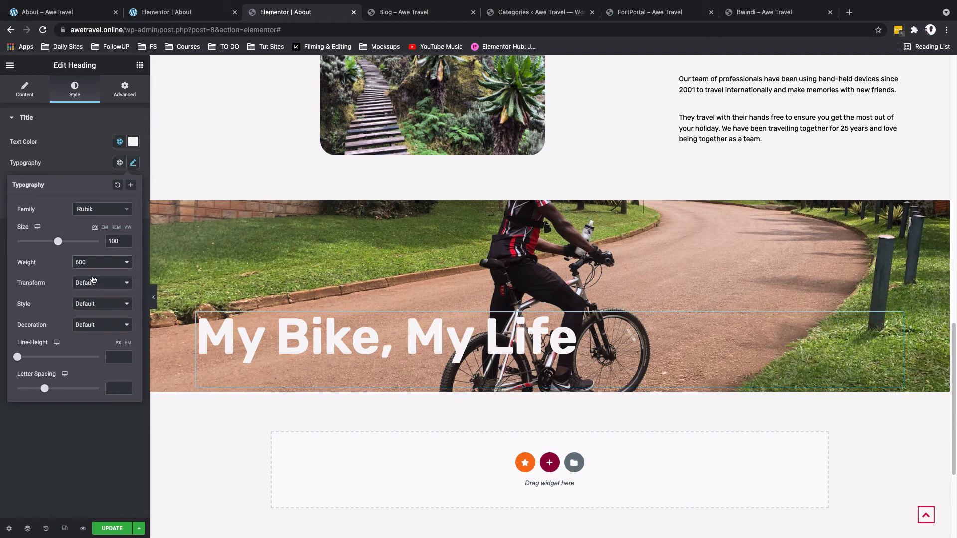
click(88, 153)
click(25, 92)
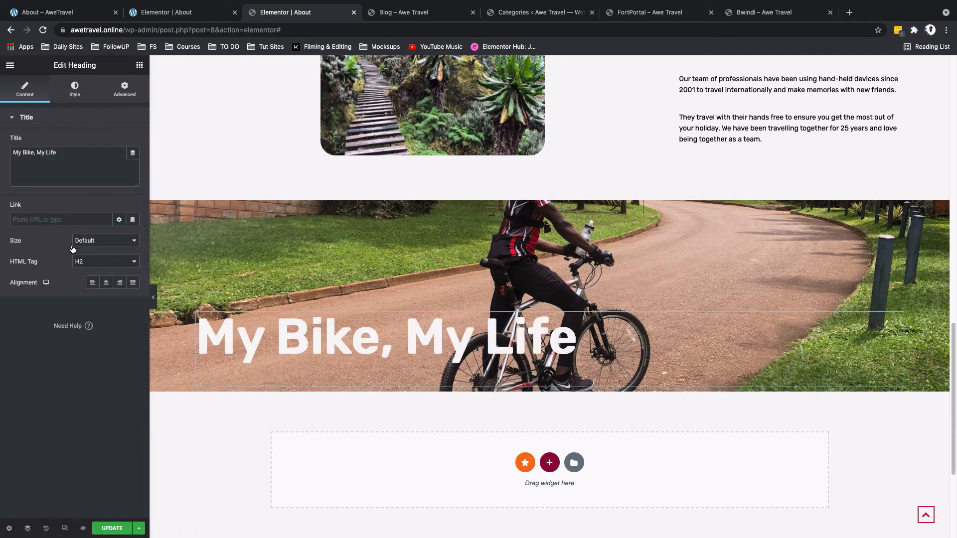
Step: Set the video banner section's top and bottom padding to 80
click(106, 283)
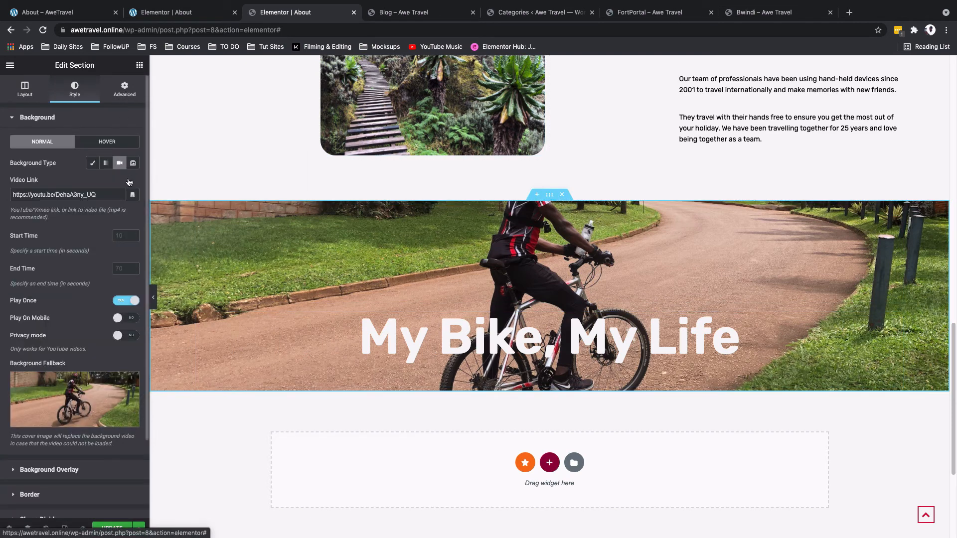
click(125, 91)
click(130, 196)
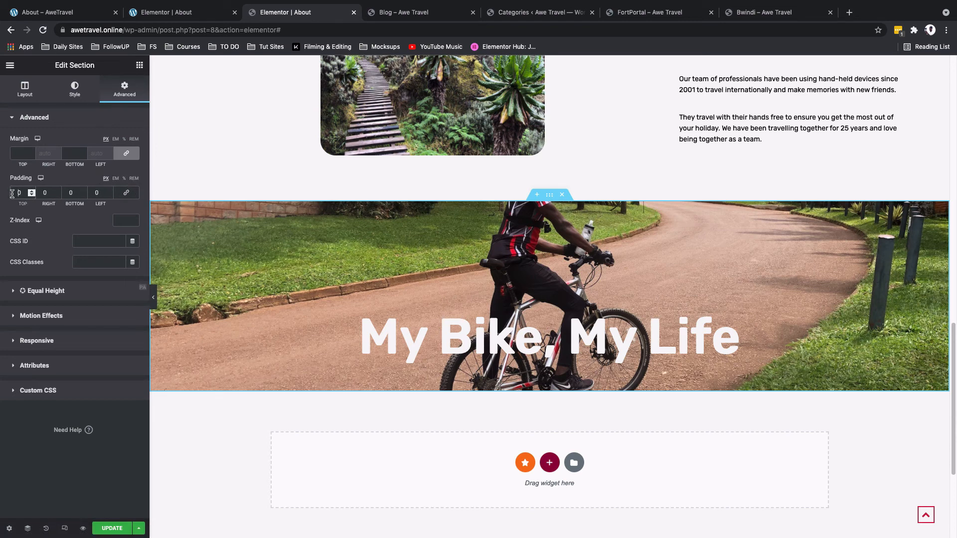
text(8)
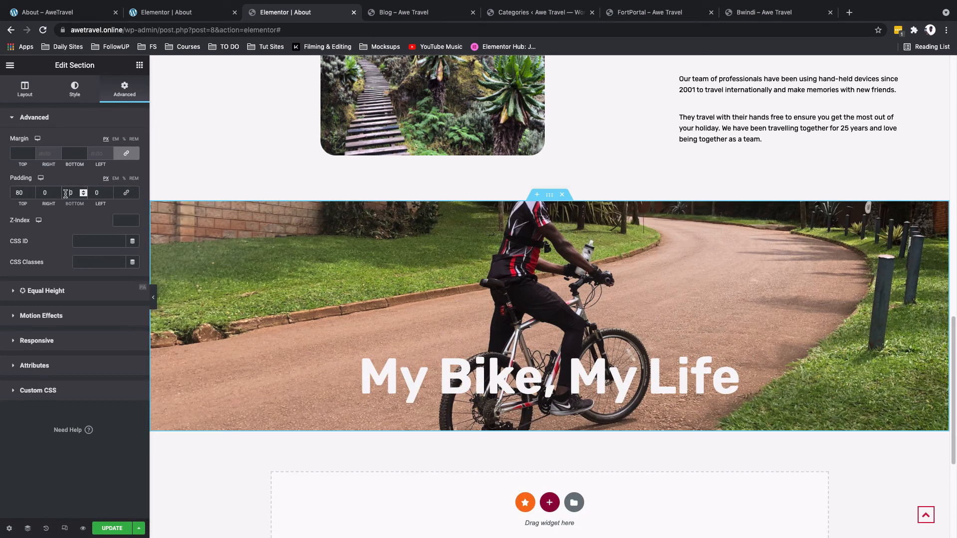
text(8)
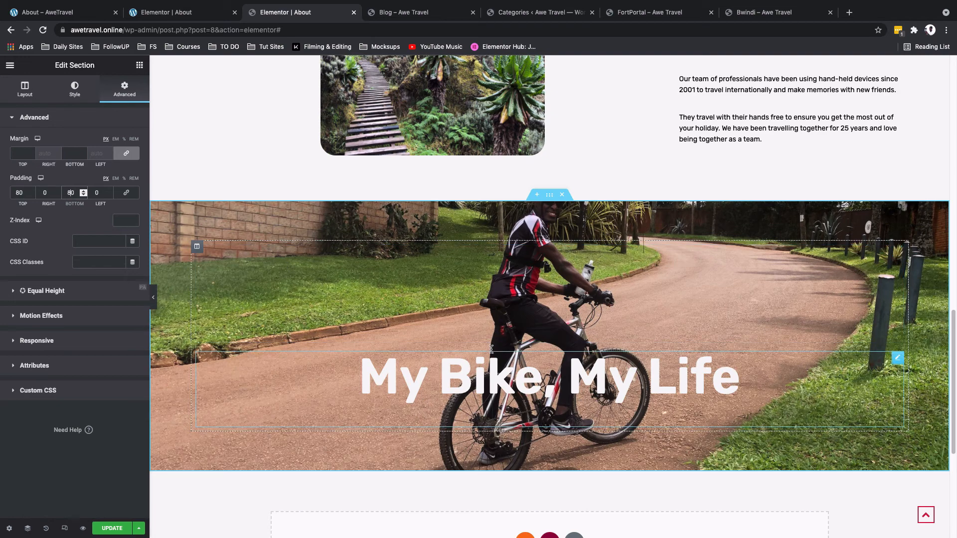
scroll(491, 349, down, 1)
scroll(491, 350, up, 1)
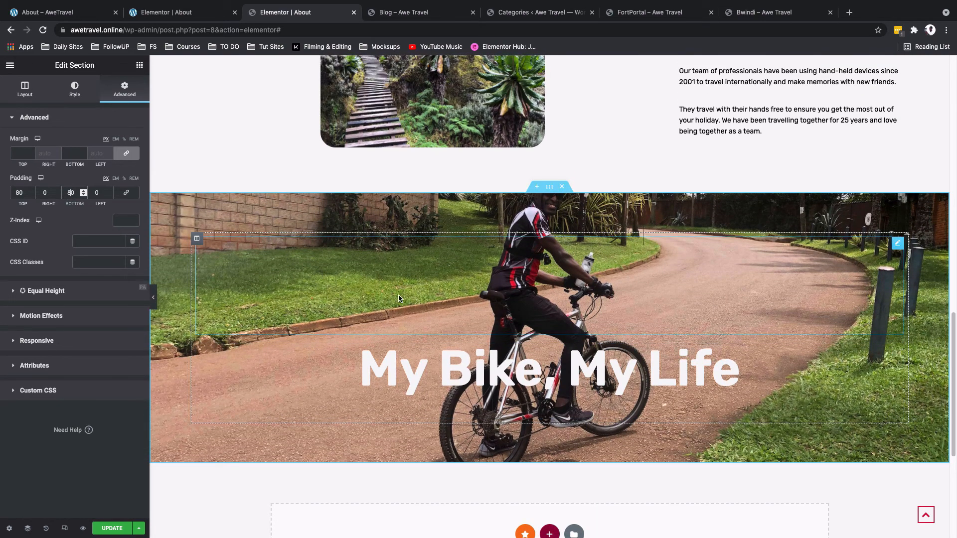
Step: Set the banner column's padding to 100 on all sides
click(198, 239)
click(124, 89)
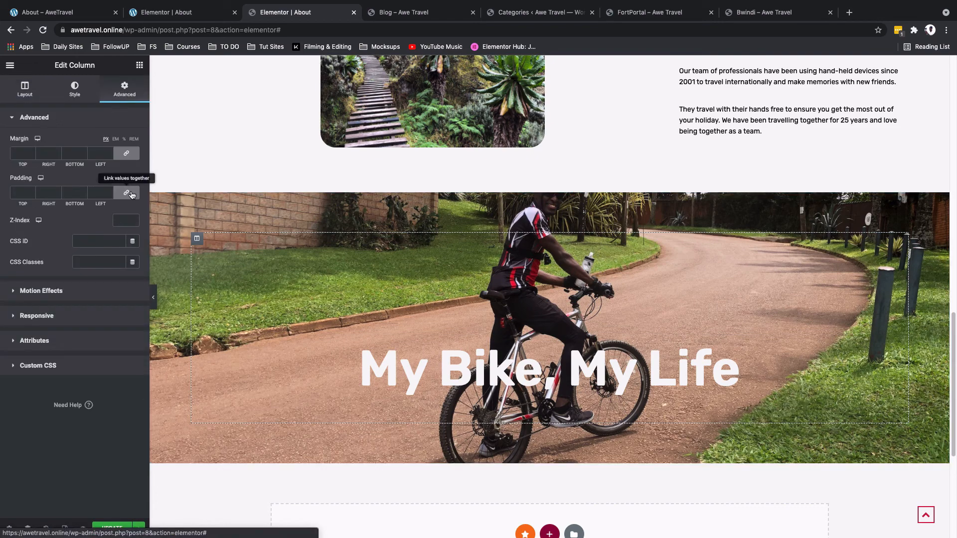
click(12, 193)
text(10)
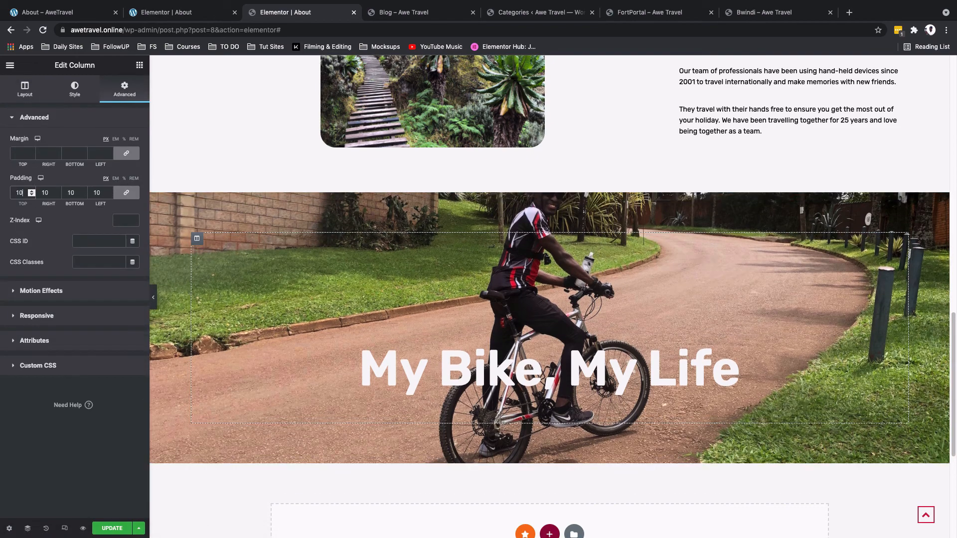
text(0)
scroll(382, 272, down, 2)
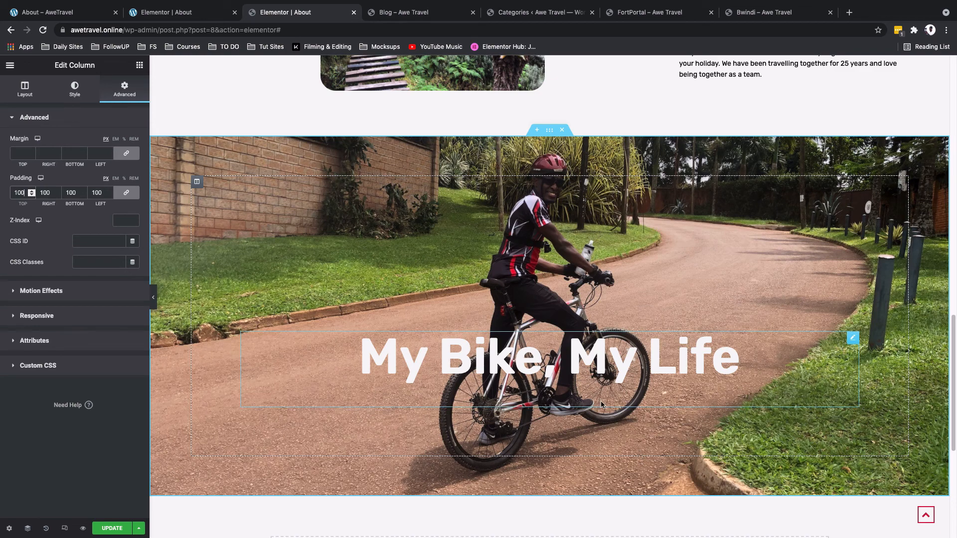
Step: Insert the saved "CTA Travel hacking" template below the banner, importing its document settings
scroll(578, 159, down, 5)
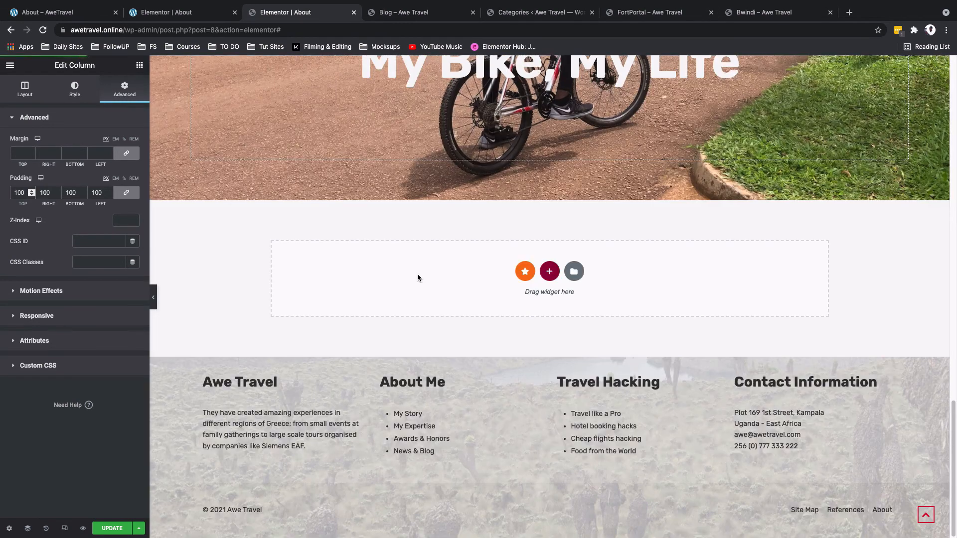
click(572, 272)
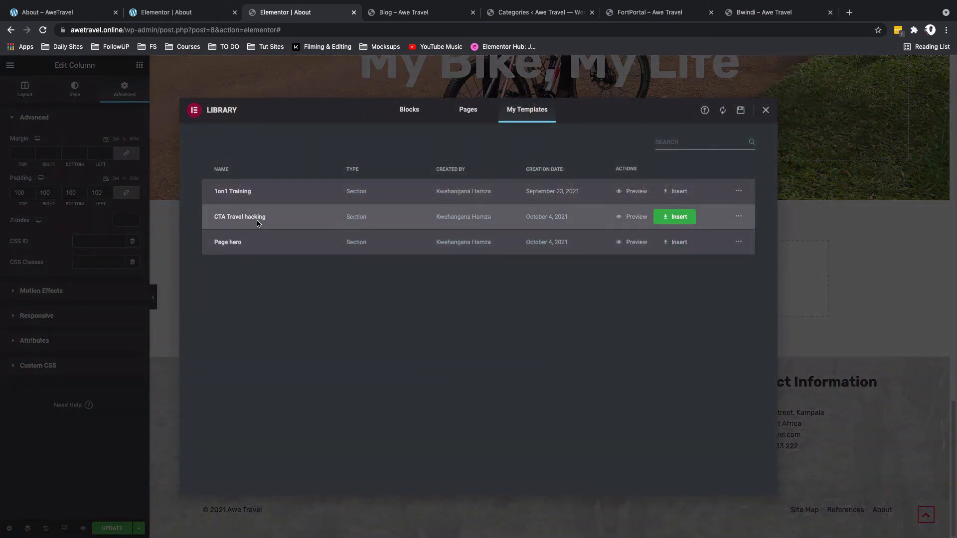
click(683, 217)
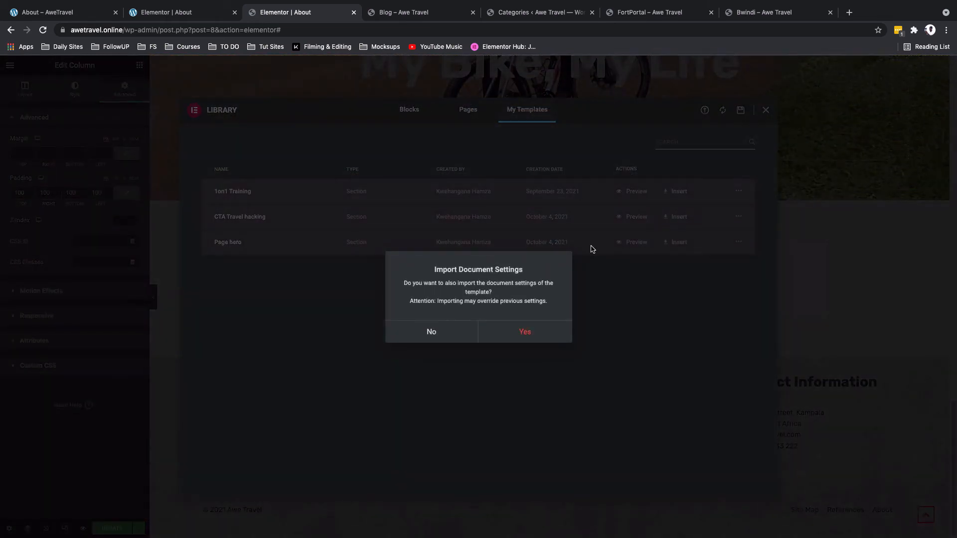
click(519, 331)
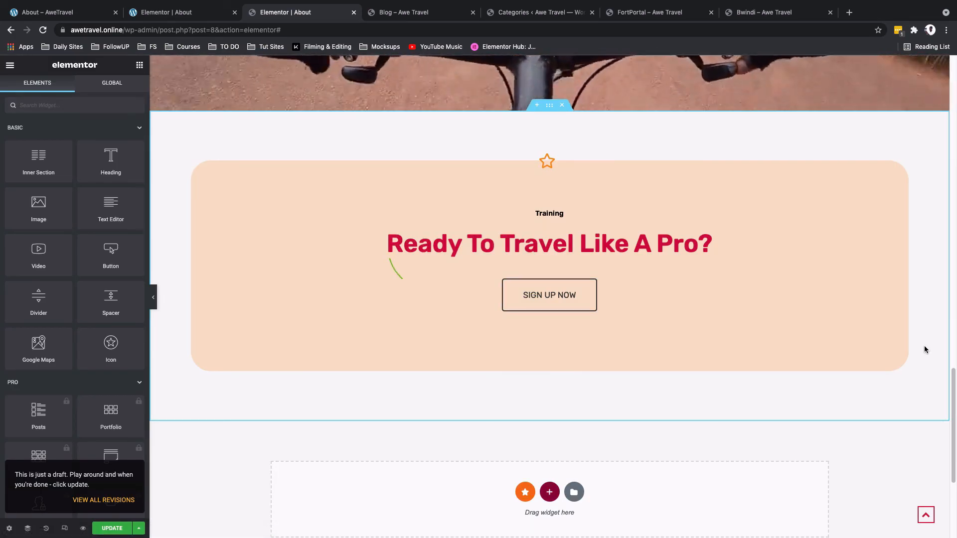
Step: Replace the hero section's background image with Stanley-Glacier and set its position to Top Center
scroll(924, 345, up, 2)
scroll(925, 345, up, 10)
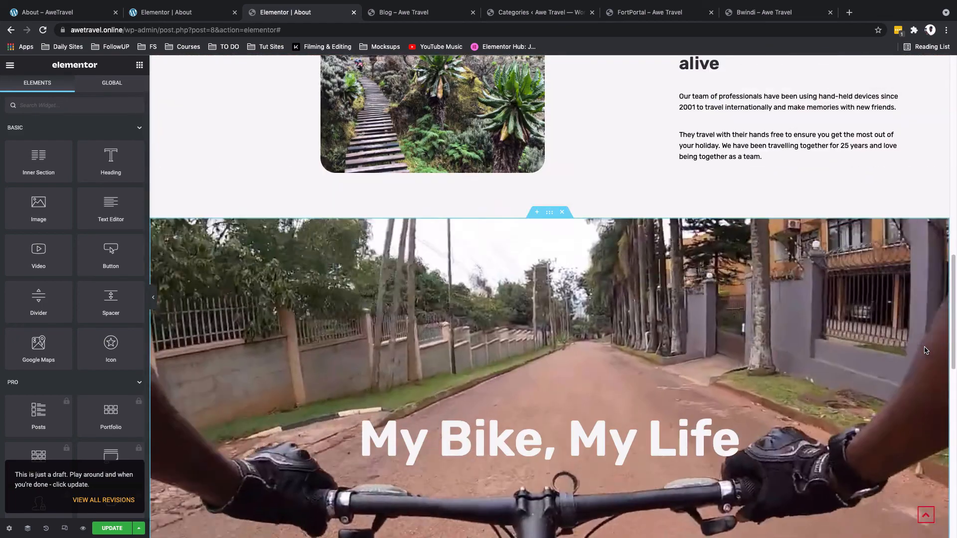
scroll(925, 346, up, 14)
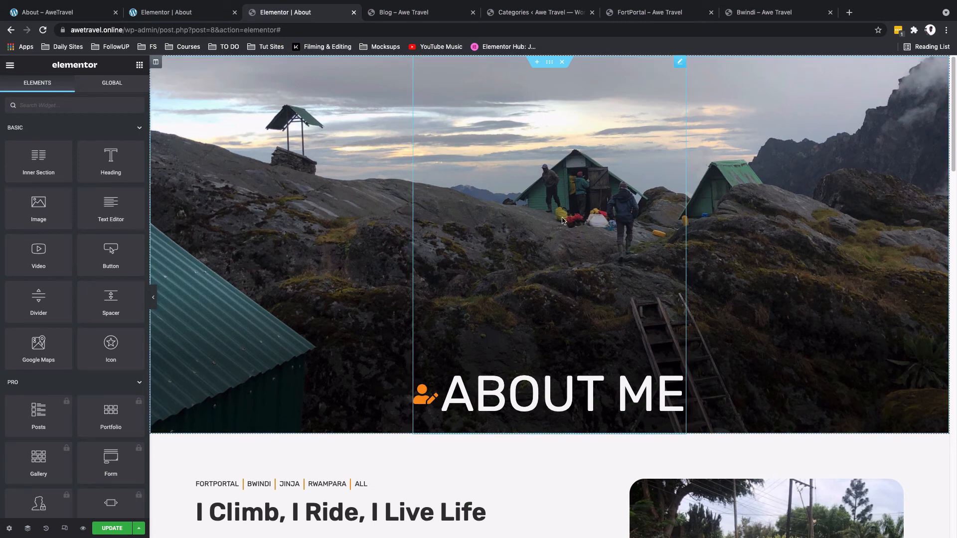
click(550, 64)
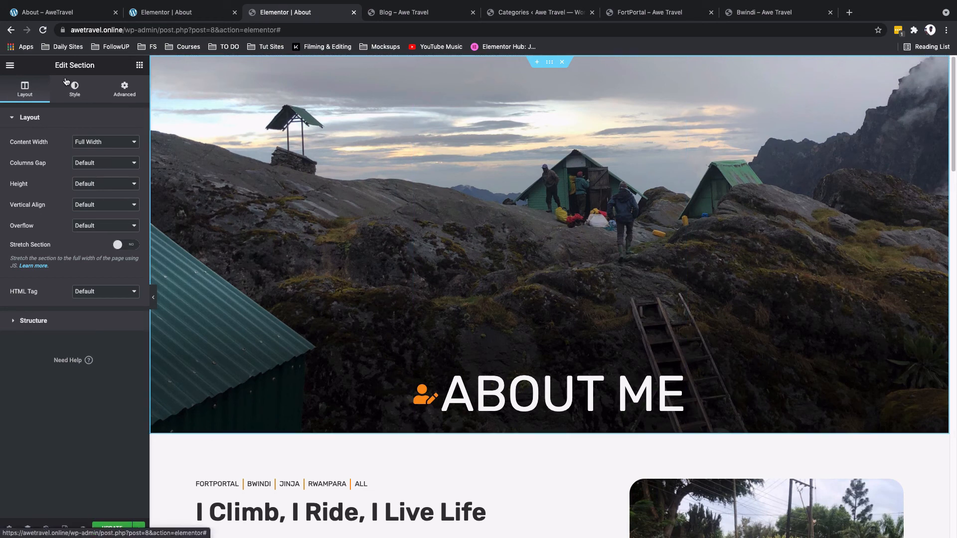
click(78, 94)
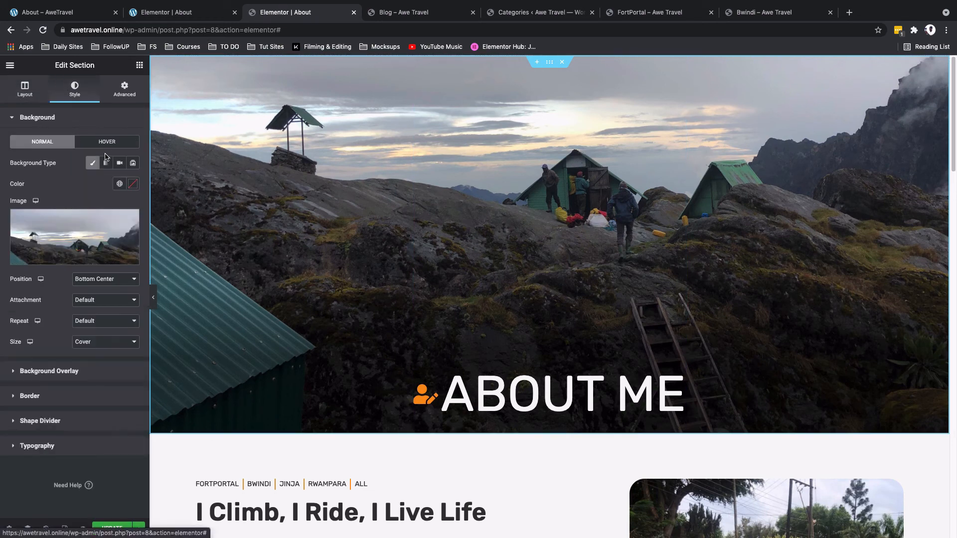
click(93, 232)
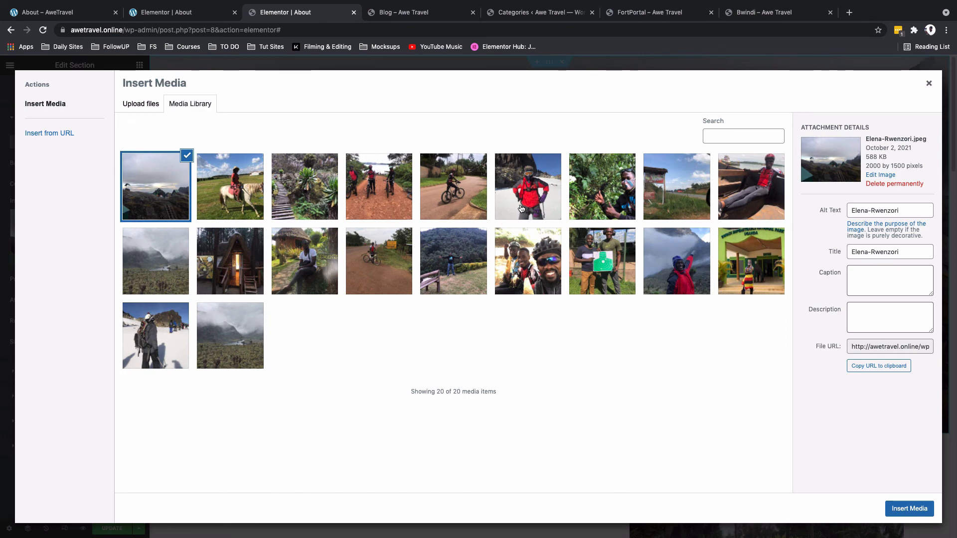
click(521, 209)
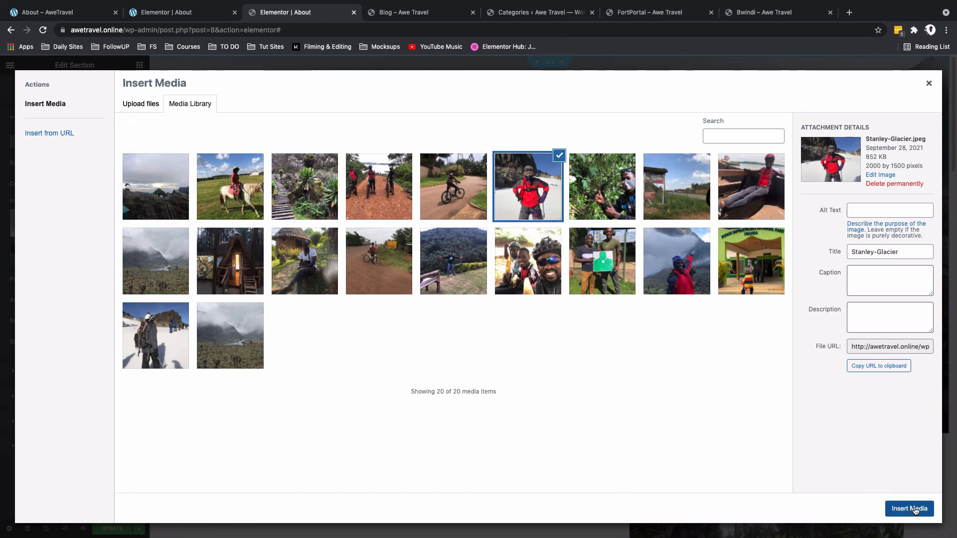
click(909, 509)
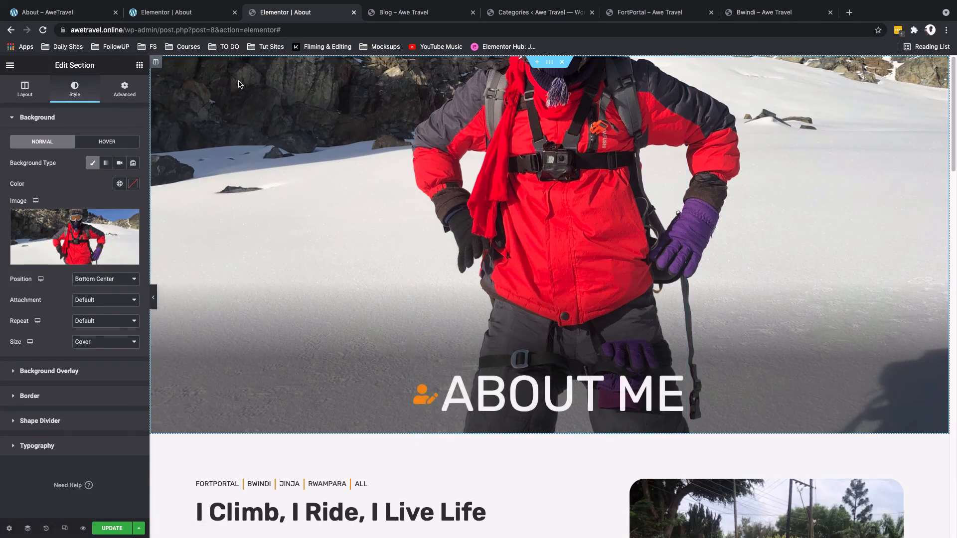
click(106, 279)
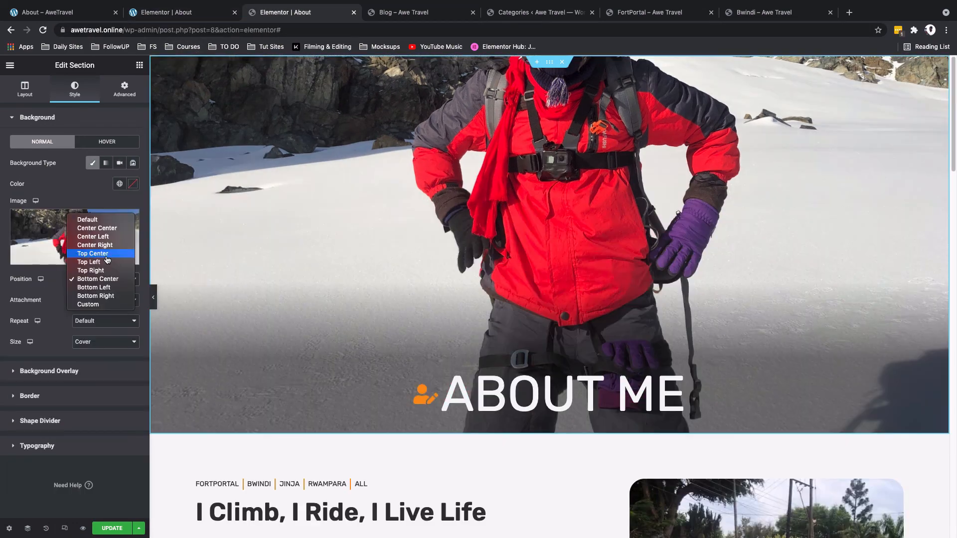
click(95, 253)
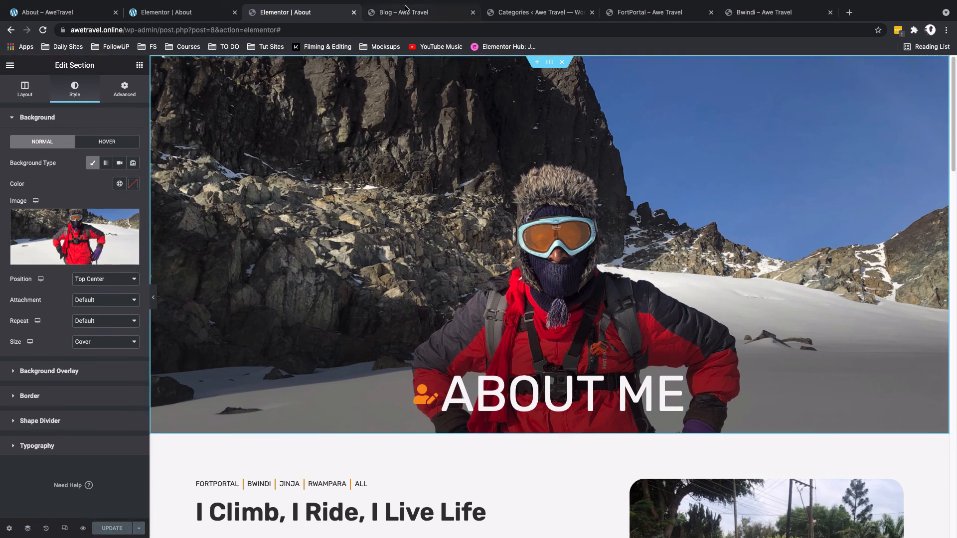
Step: Open the live About page and scroll through it to review the sections
click(405, 13)
scroll(264, 146, up, 8)
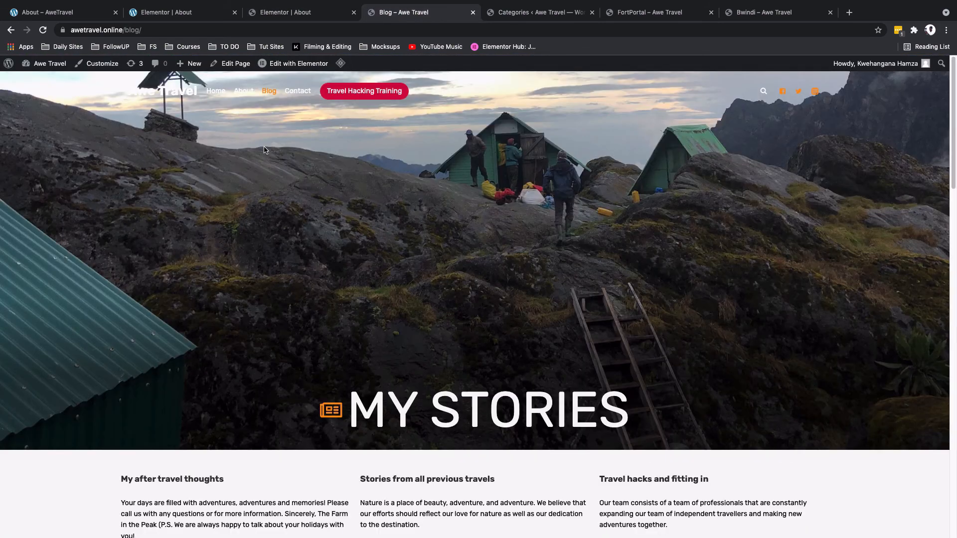
click(252, 95)
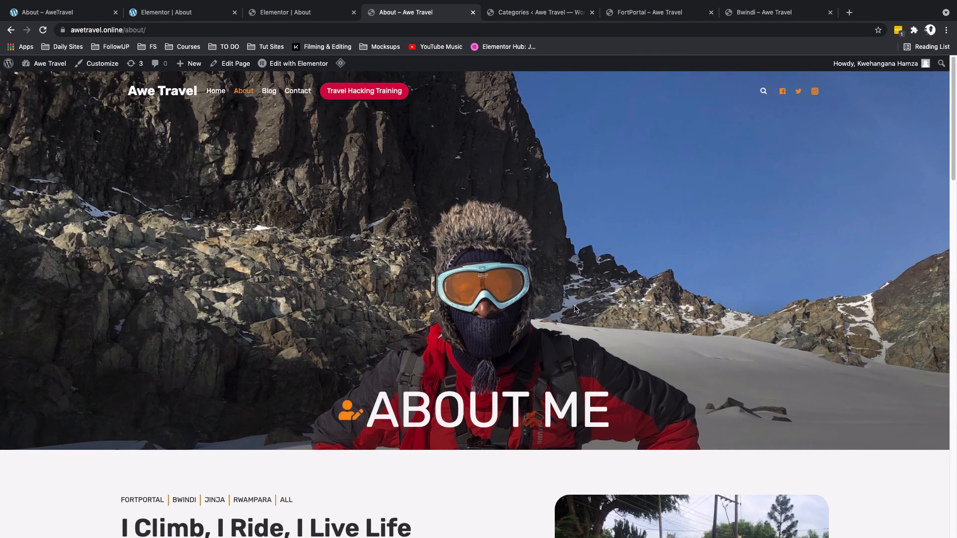
scroll(575, 309, down, 6)
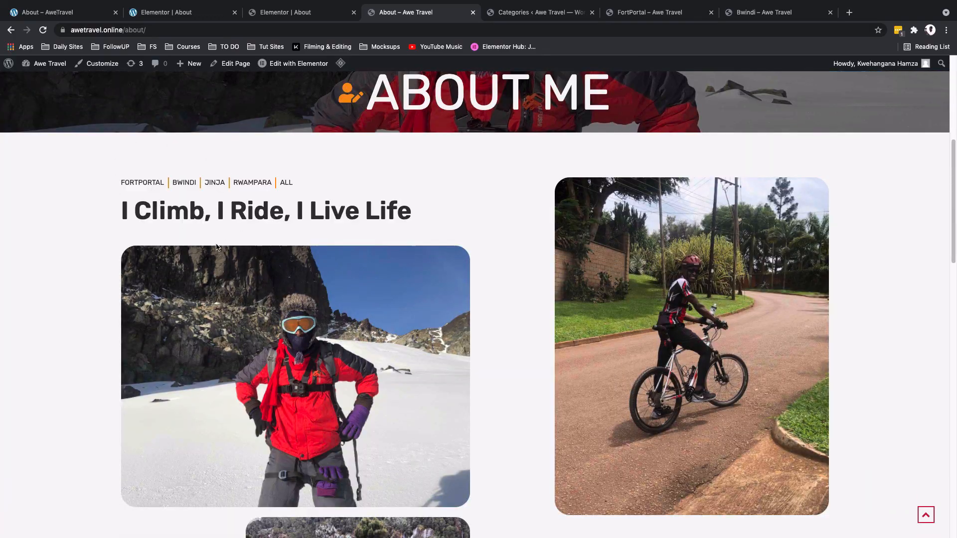
scroll(590, 257, down, 12)
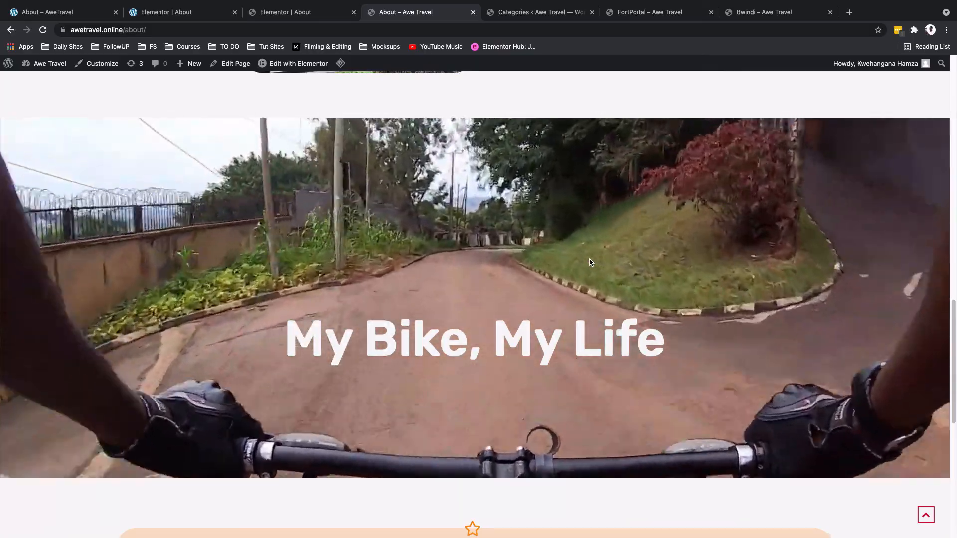
scroll(590, 262, down, 9)
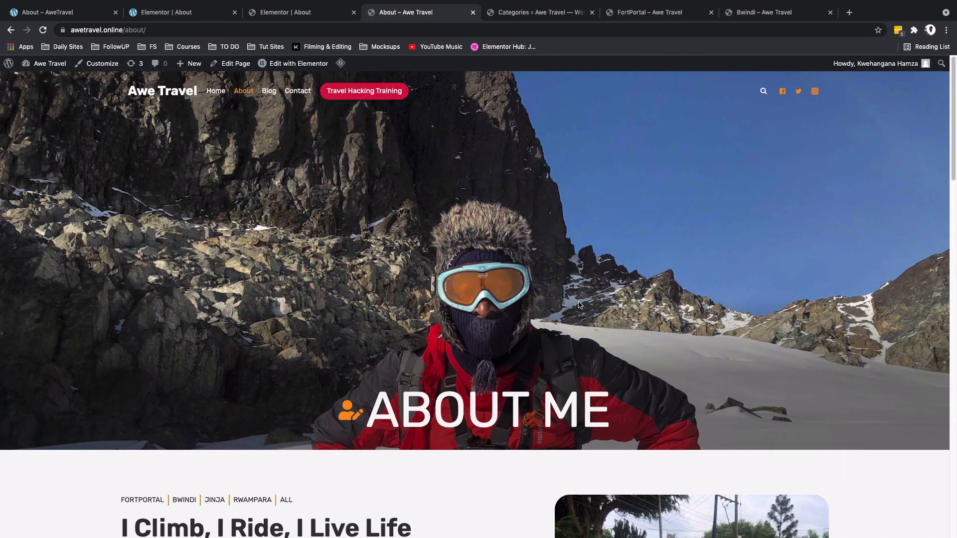
Step: Open the Contact page and scroll down to review its layout
click(292, 93)
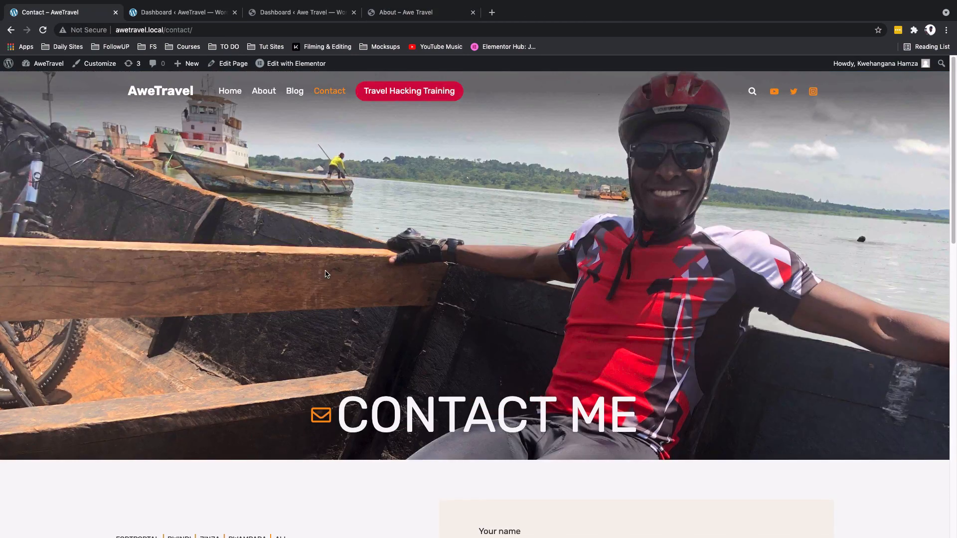
scroll(325, 270, down, 5)
scroll(325, 270, down, 8)
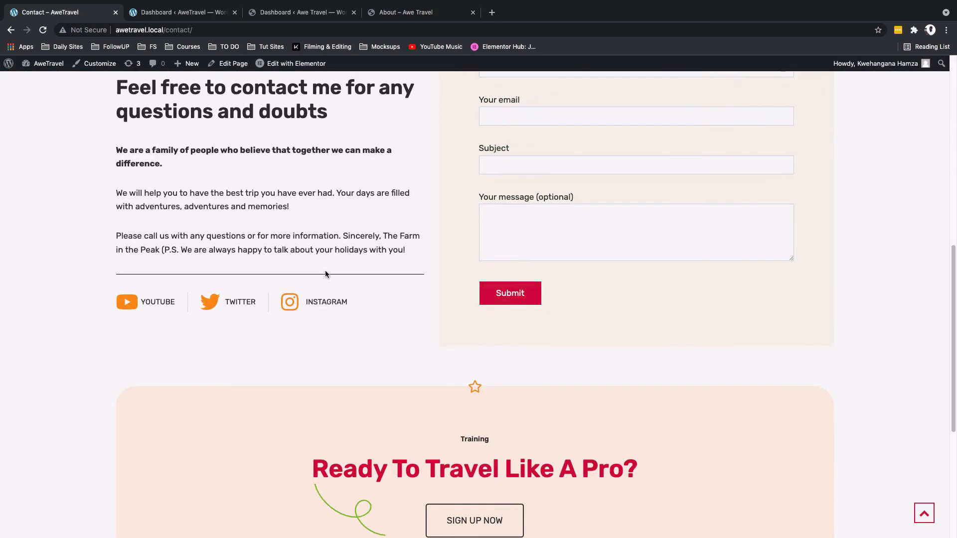